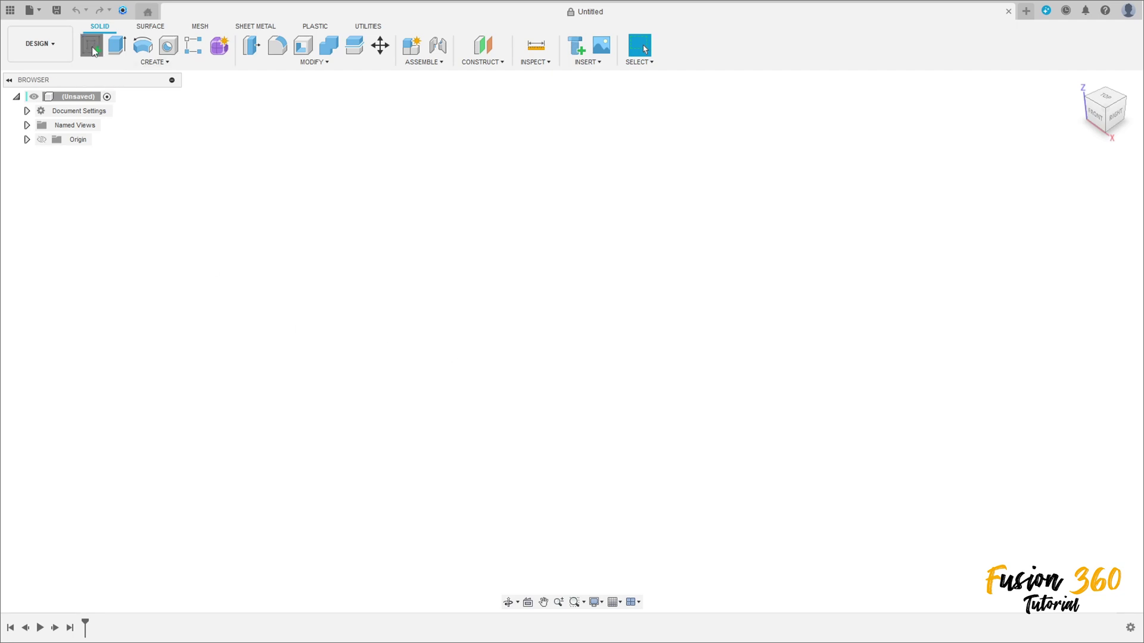
Start a sketch on the front plane and draw a 110 mm horizontal line
{"action": "left_click", "coordinate": [576, 322]}
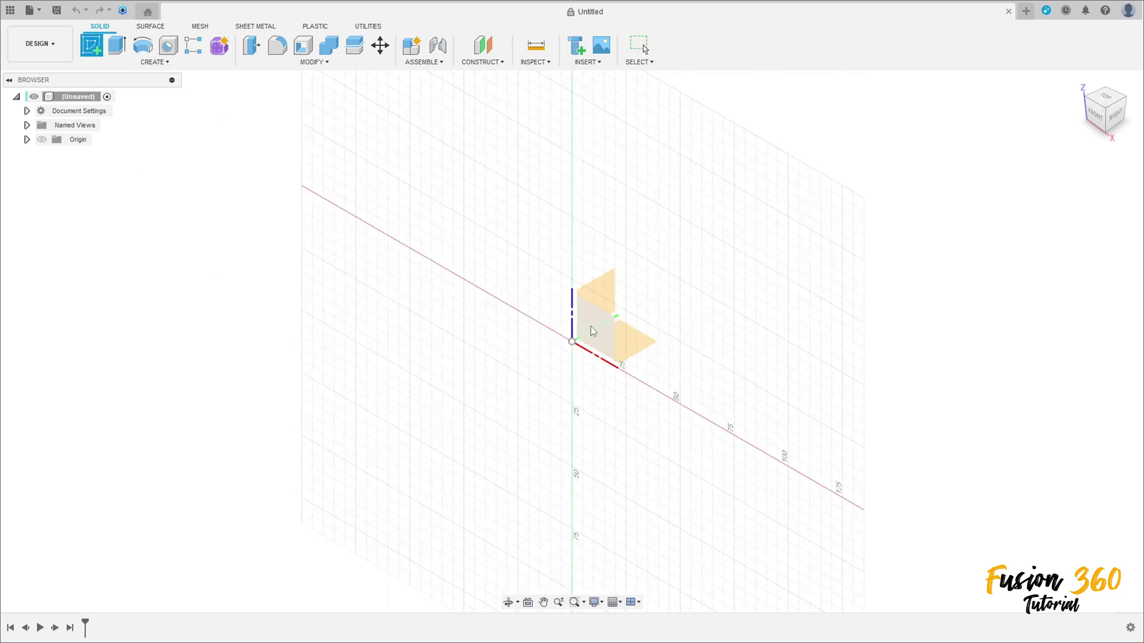
{"action": "left_click", "coordinate": [95, 53]}
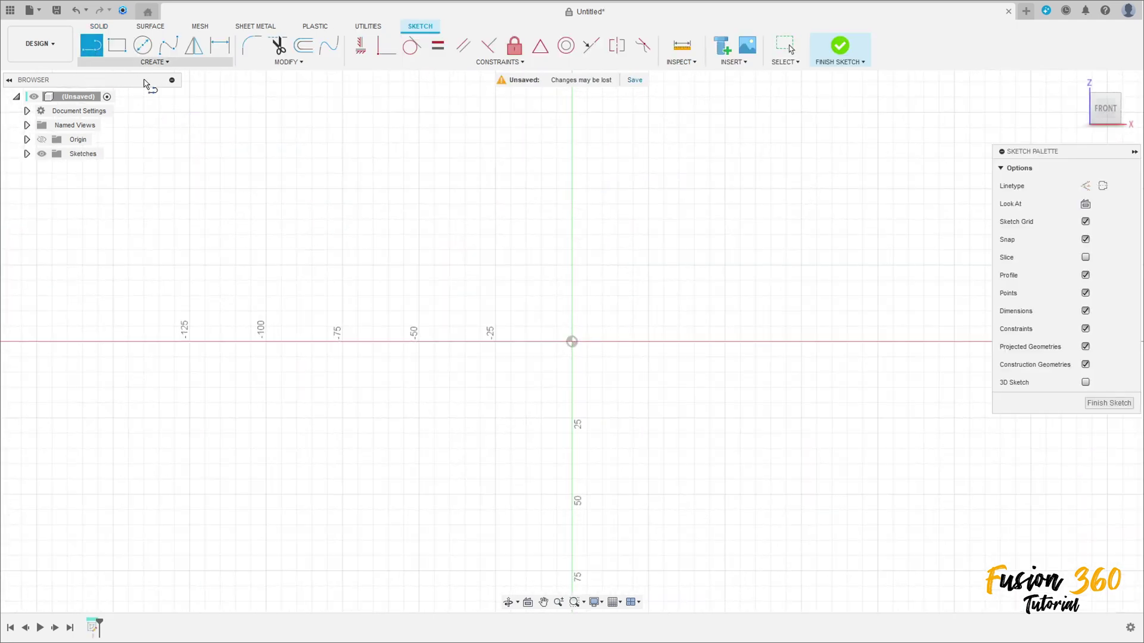
{"action": "left_click", "coordinate": [404, 341]}
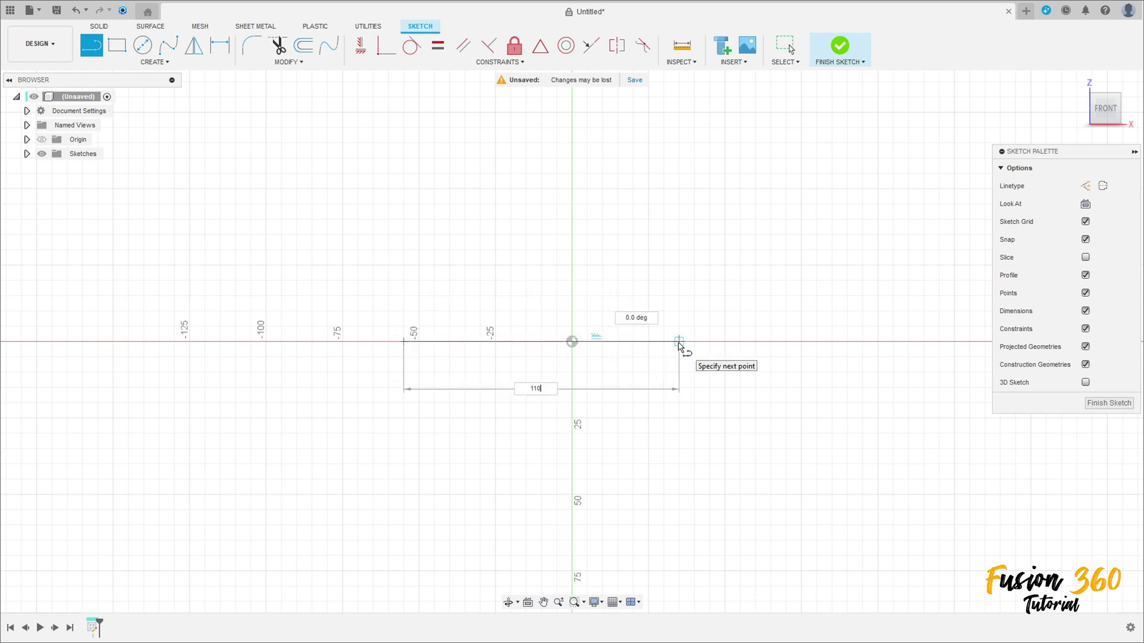
{"action": "key", "text": "Return"}
{"action": "key", "text": "Escape"}
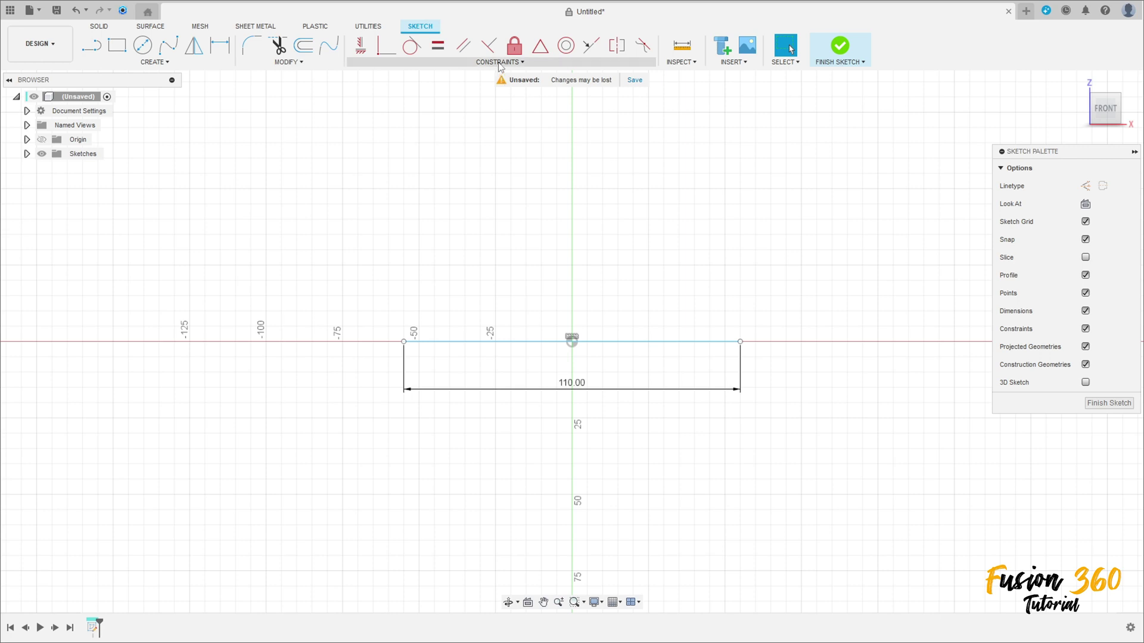
Constrain the 110 mm line's midpoint to the origin
{"action": "left_click", "coordinate": [539, 47]}
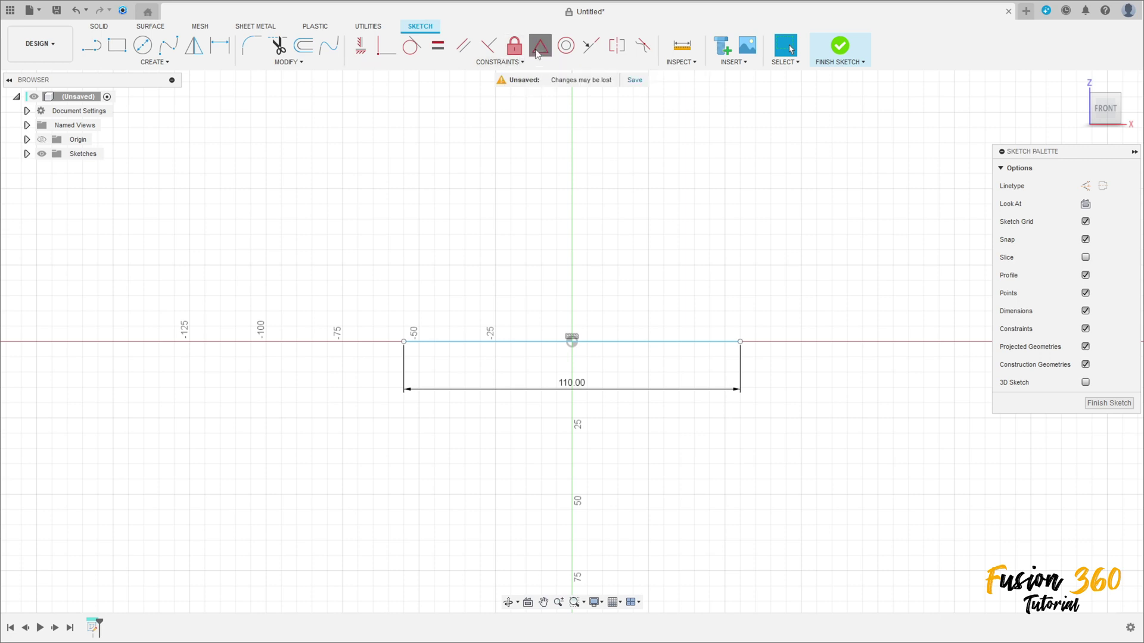
{"action": "left_click", "coordinate": [578, 342]}
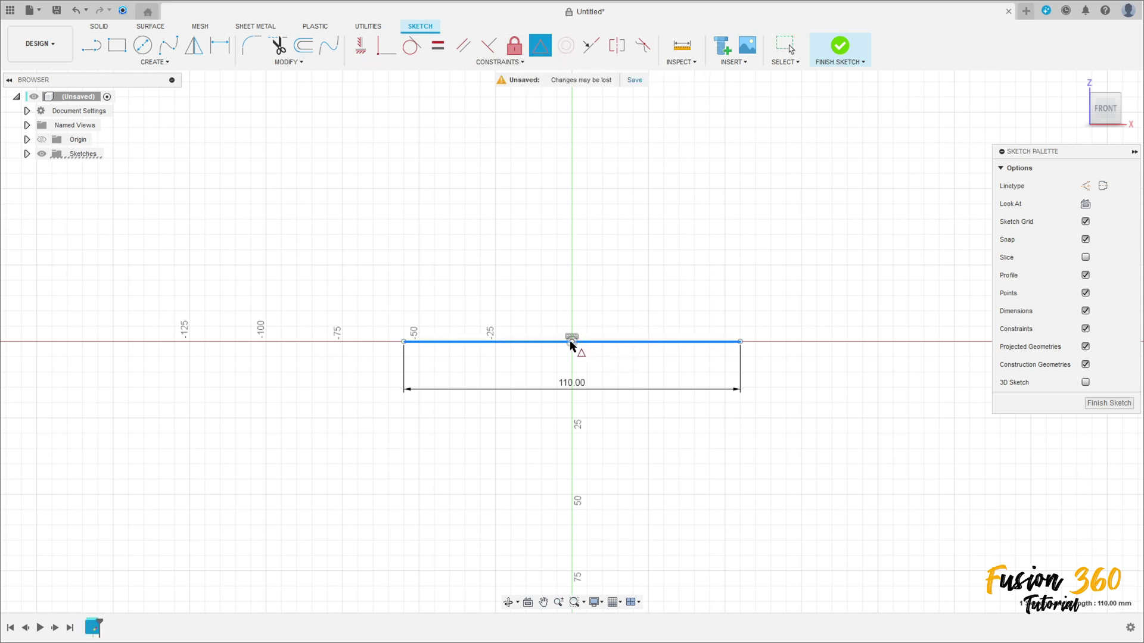
{"action": "left_click", "coordinate": [570, 343]}
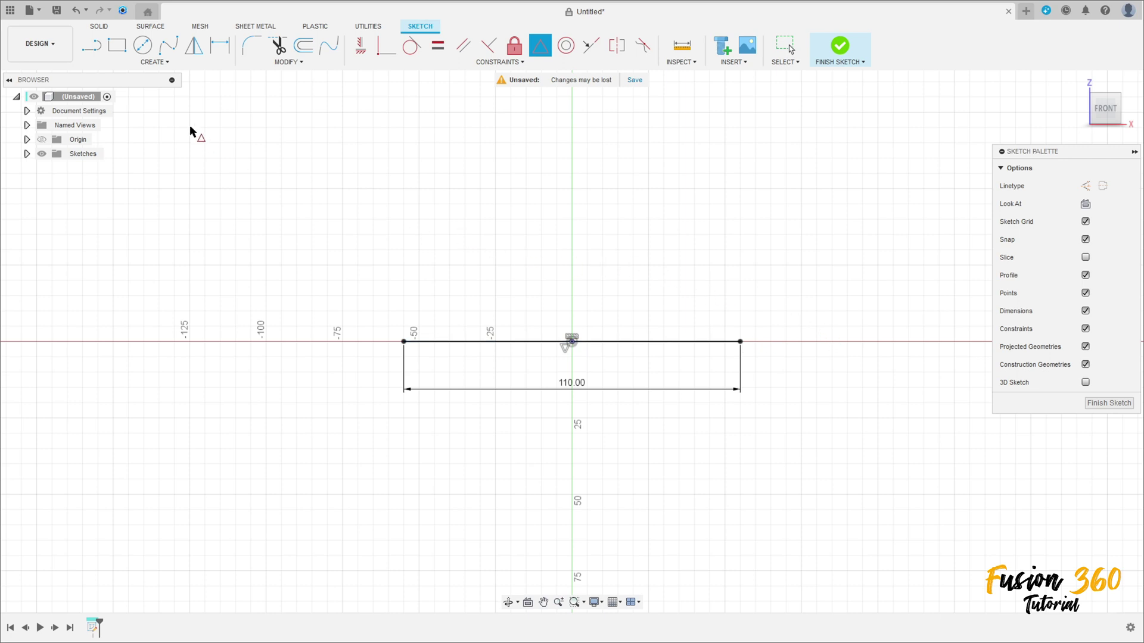
{"action": "left_click", "coordinate": [148, 64]}
Draw an R90 center-point arc at the origin and move its radius label outside
{"action": "mouse_move", "coordinate": [126, 112]}
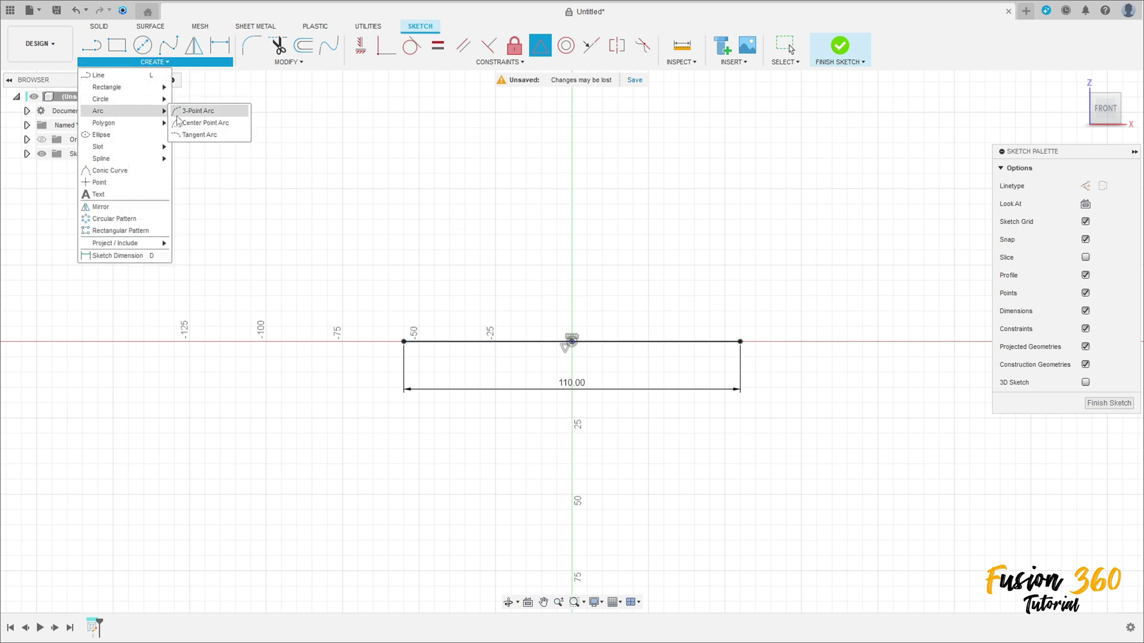
{"action": "left_click", "coordinate": [197, 124]}
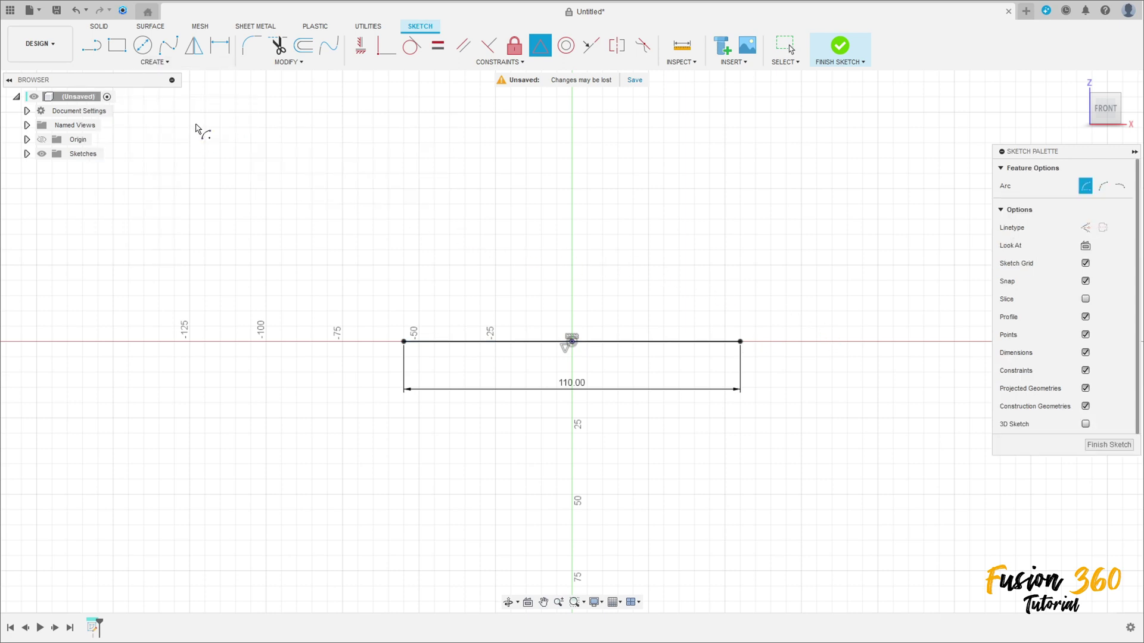
{"action": "left_click", "coordinate": [571, 342]}
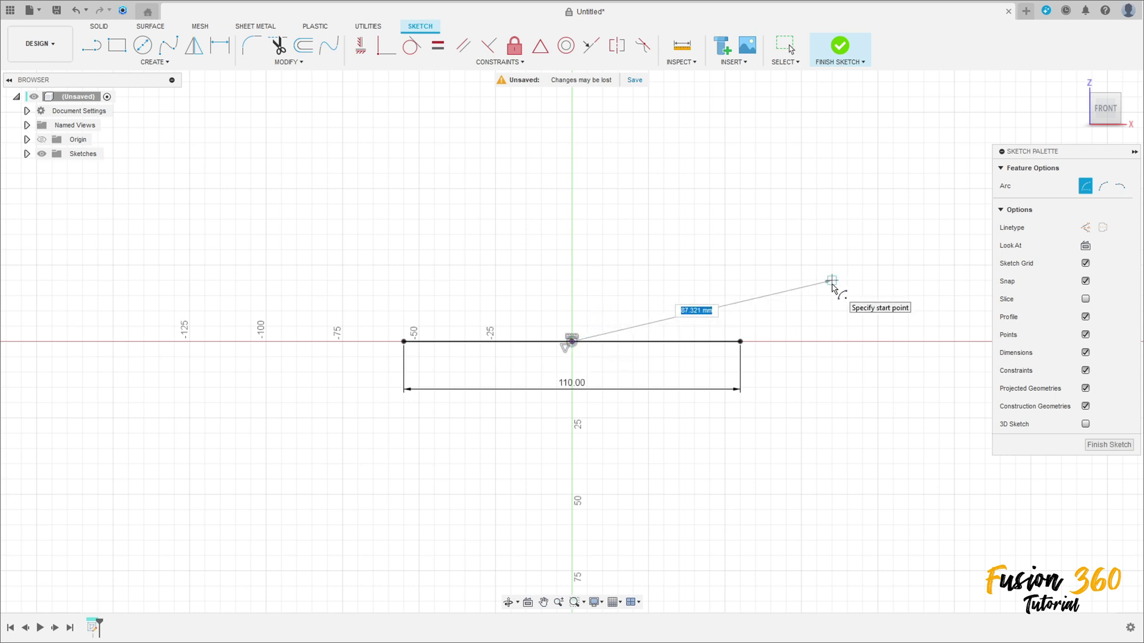
{"action": "type", "text": "90"}
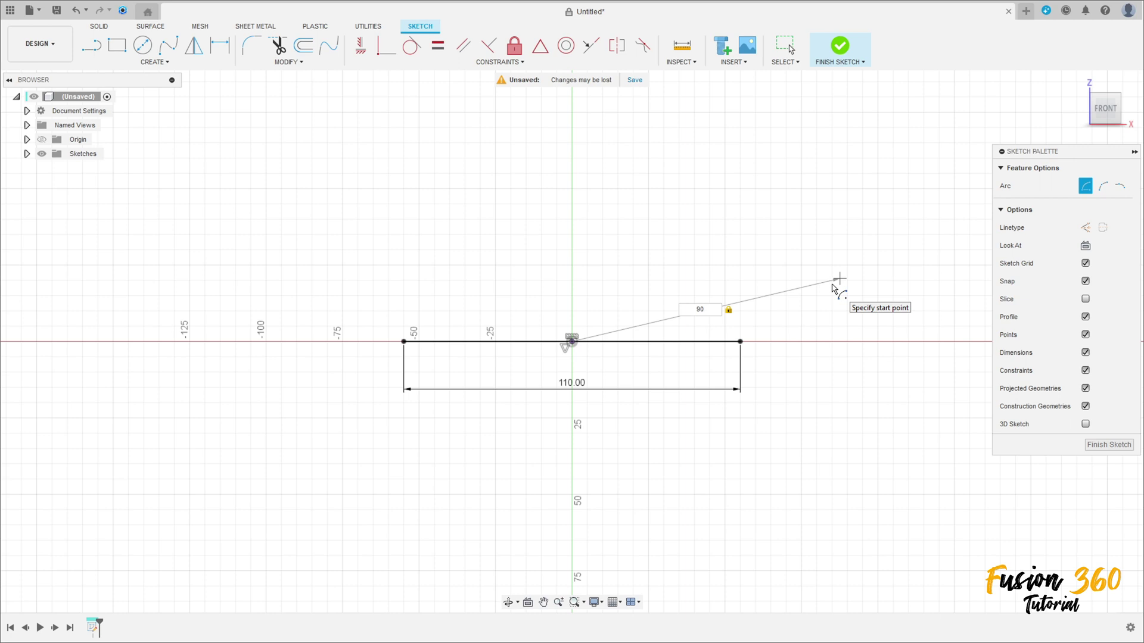
{"action": "left_click", "coordinate": [834, 286]}
{"action": "left_click", "coordinate": [322, 290]}
{"action": "scroll", "coordinate": [402, 288], "scroll_direction": "down", "scroll_amount": 3}
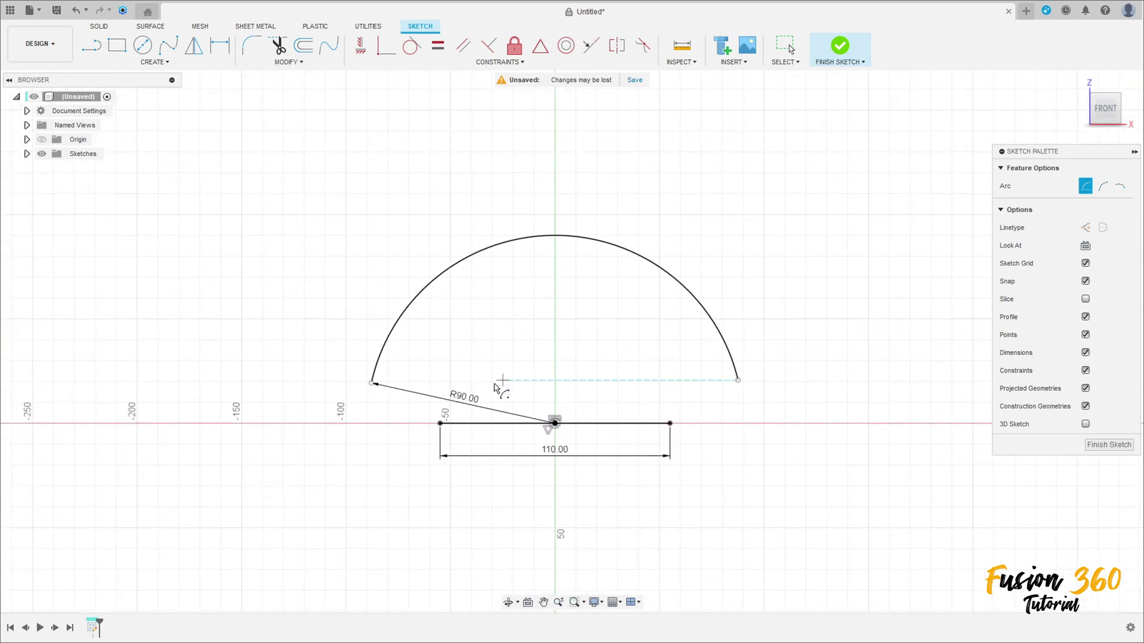
{"action": "key", "text": "Escape"}
{"action": "left_click_drag", "start_coordinate": [466, 404], "coordinate": [346, 298]}
Make the arc's two endpoints level with a horizontal constraint
{"action": "left_click", "coordinate": [361, 48]}
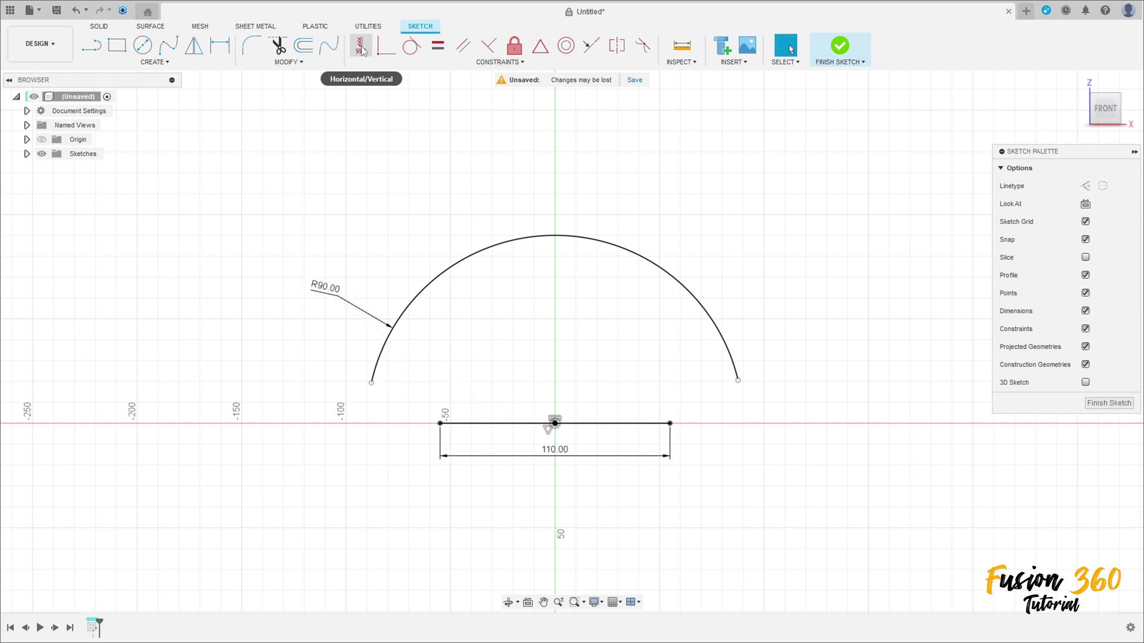
{"action": "left_click", "coordinate": [371, 383]}
{"action": "left_click", "coordinate": [738, 381]}
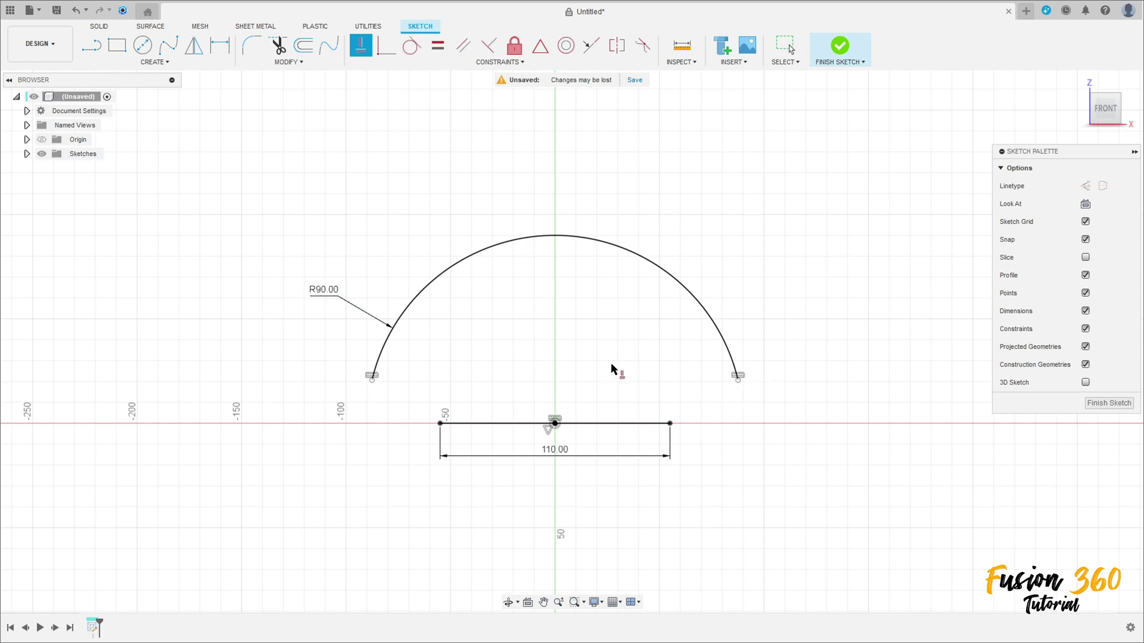
{"action": "key", "text": "l"}
{"action": "left_click", "coordinate": [669, 423]}
Draw slanted lines joining each end of the 110 mm line to the arc ends
{"action": "left_click", "coordinate": [738, 381]}
{"action": "left_click", "coordinate": [439, 423]}
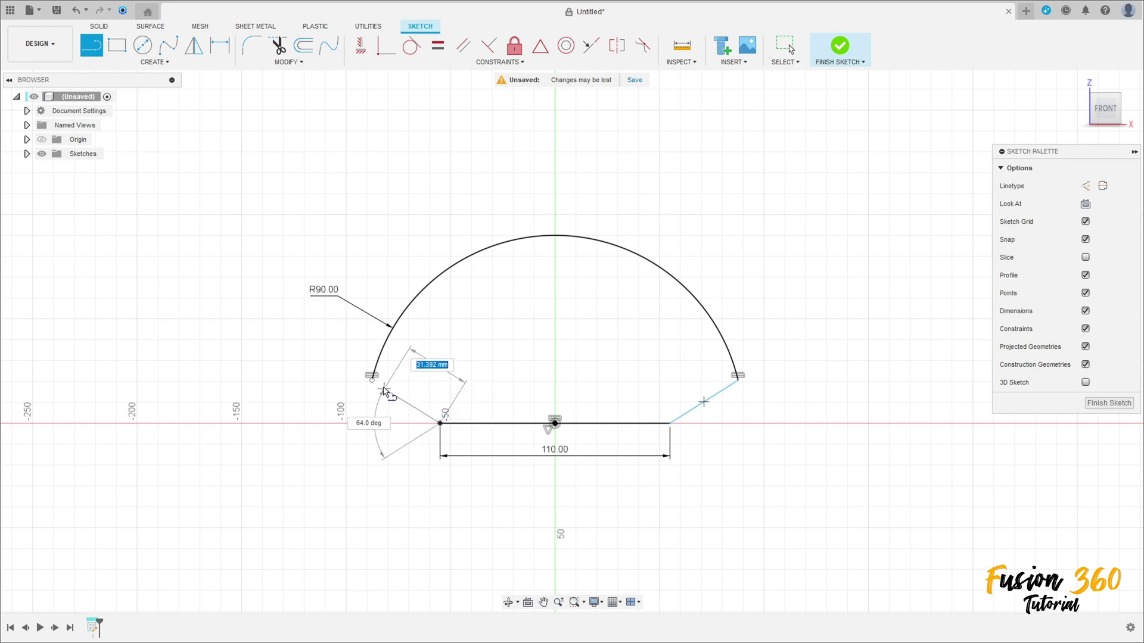
{"action": "left_click", "coordinate": [371, 380]}
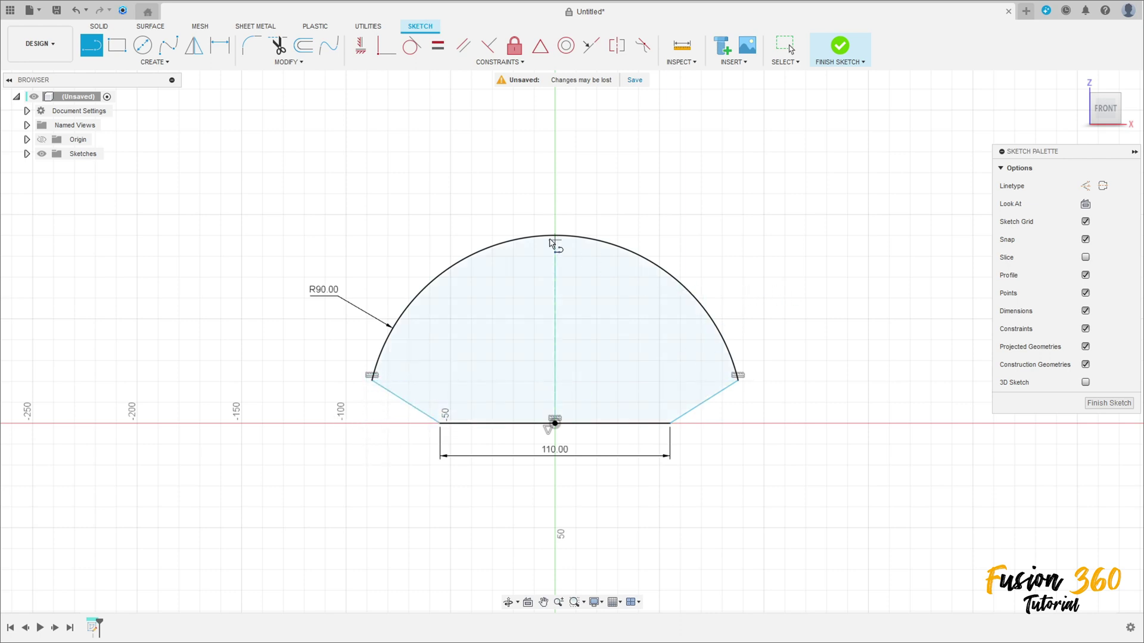
Dimension the angle between the two slanted lines as 120°
{"action": "left_click", "coordinate": [225, 48]}
{"action": "left_click", "coordinate": [409, 402]}
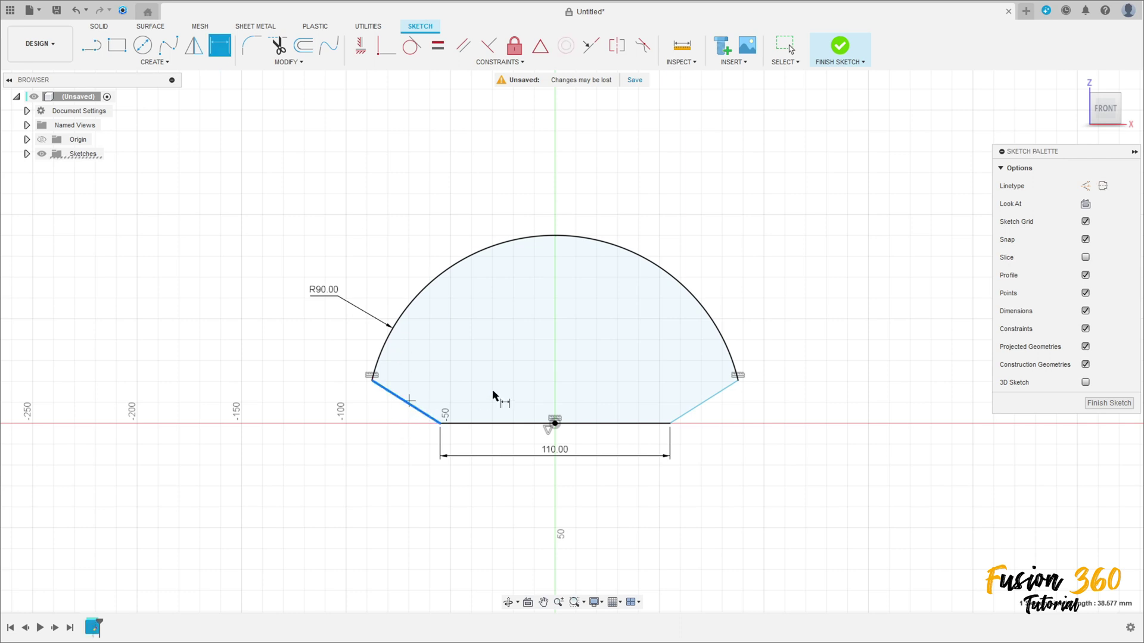
{"action": "left_click", "coordinate": [699, 398]}
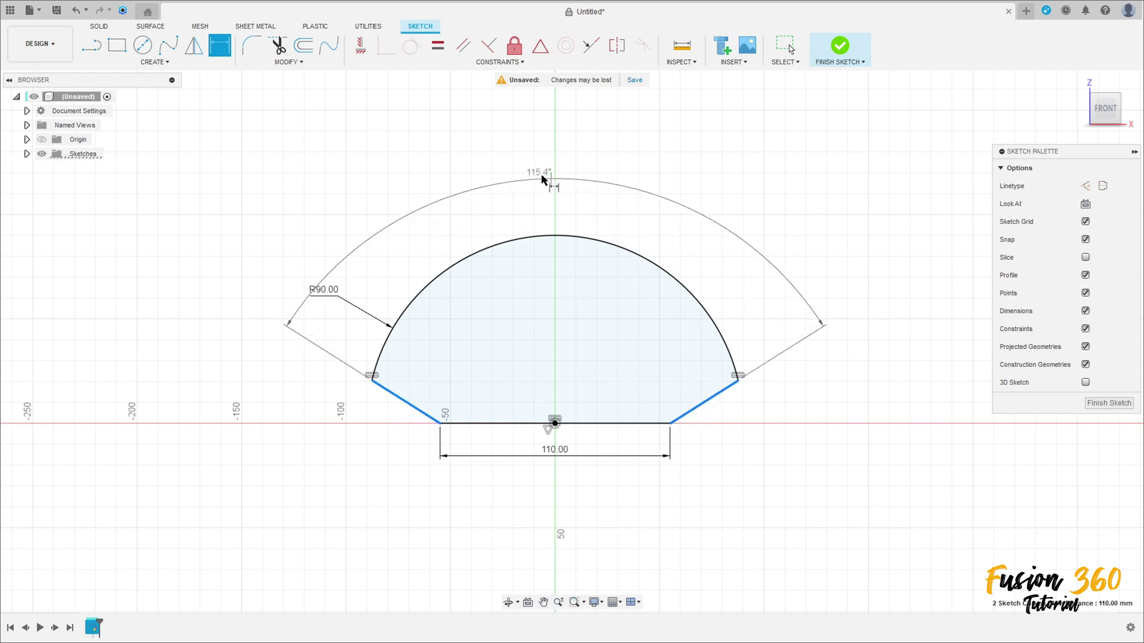
{"action": "left_click", "coordinate": [556, 160]}
{"action": "type", "text": "1"}
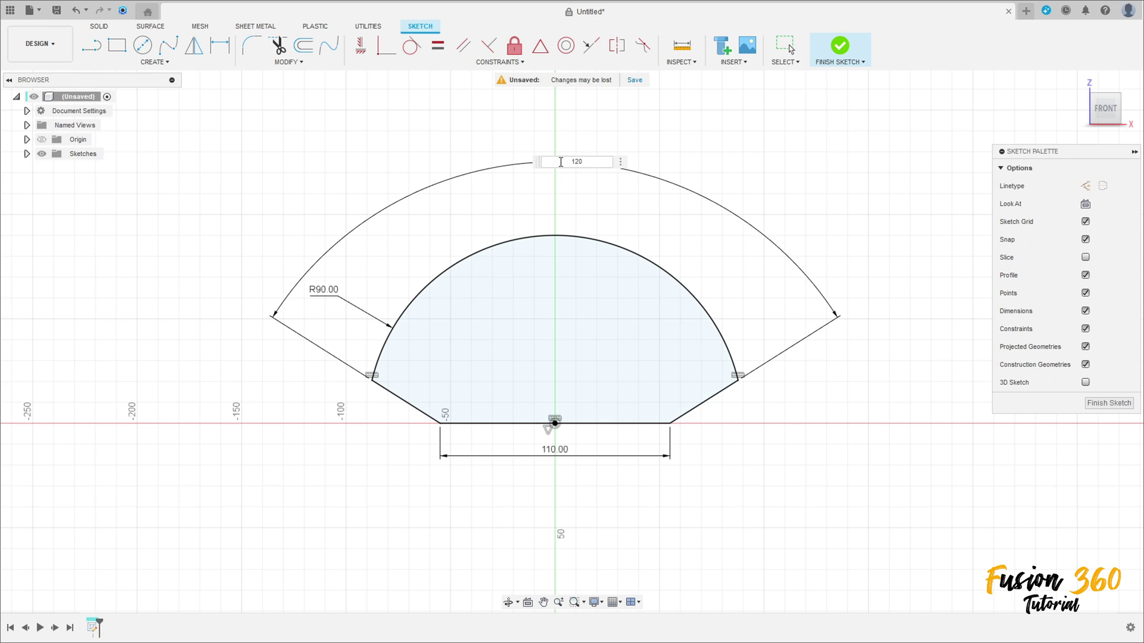
{"action": "type", "text": "20"}
{"action": "key", "text": "Return"}
{"action": "scroll", "coordinate": [526, 376], "scroll_direction": "up", "scroll_amount": 2}
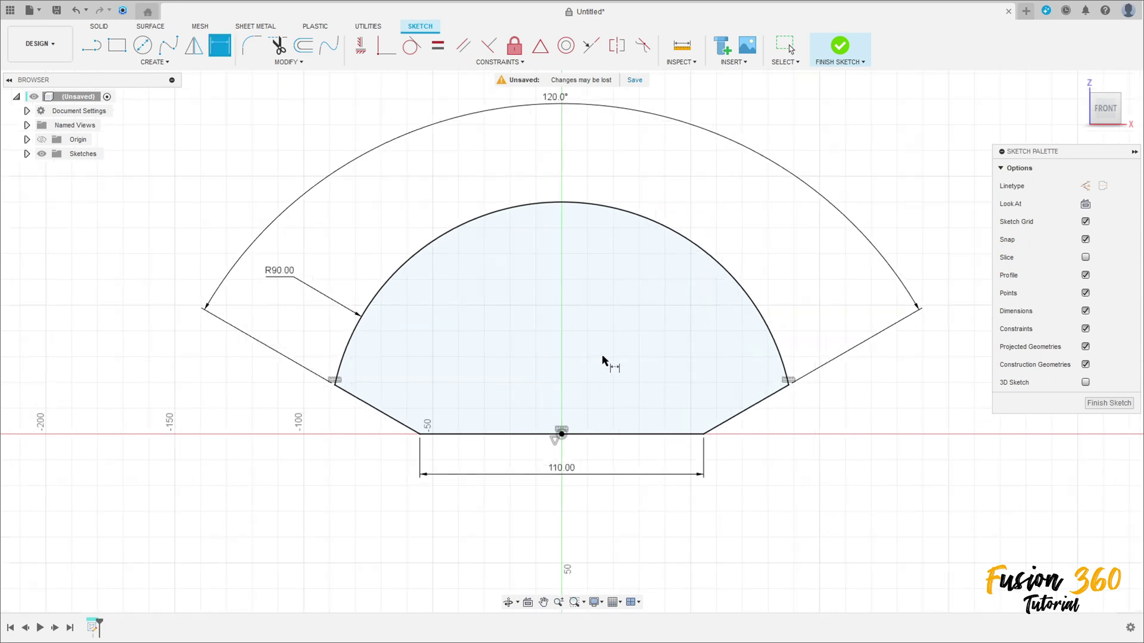
{"action": "left_click", "coordinate": [251, 43]}
Round both arc-to-line corners with 10 mm fillets
{"action": "left_click", "coordinate": [336, 383]}
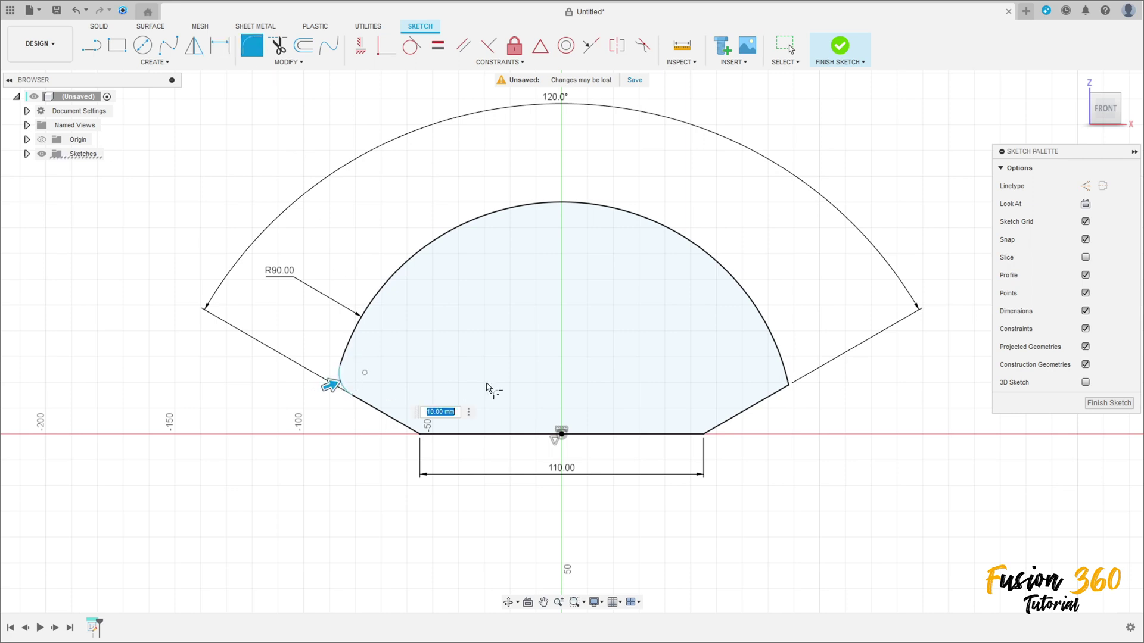
{"action": "left_click", "coordinate": [784, 386]}
{"action": "key", "text": "Return"}
{"action": "key", "text": "Escape"}
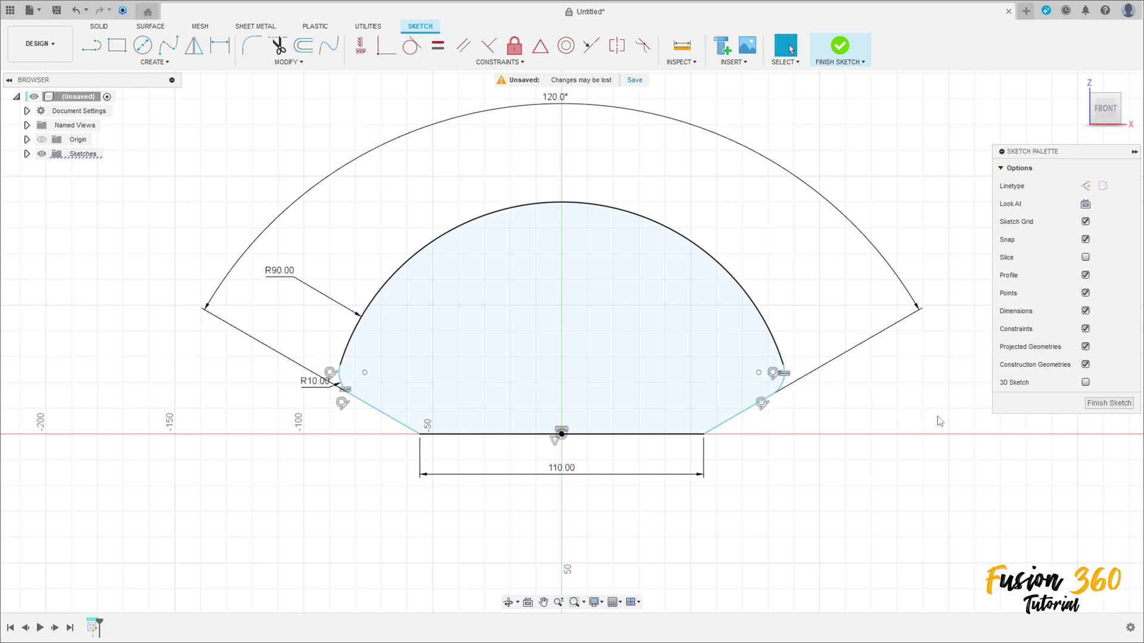
Constrain the two fillet centre points to be horizontally level
{"action": "left_click", "coordinate": [361, 45]}
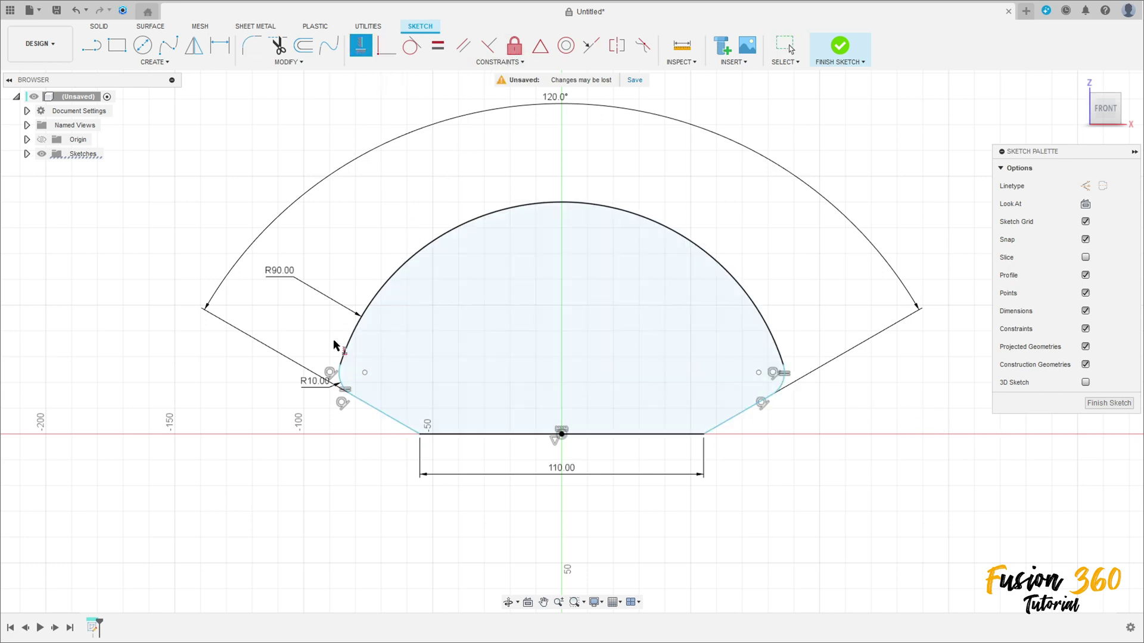
{"action": "left_click", "coordinate": [365, 373]}
{"action": "left_click", "coordinate": [759, 373]}
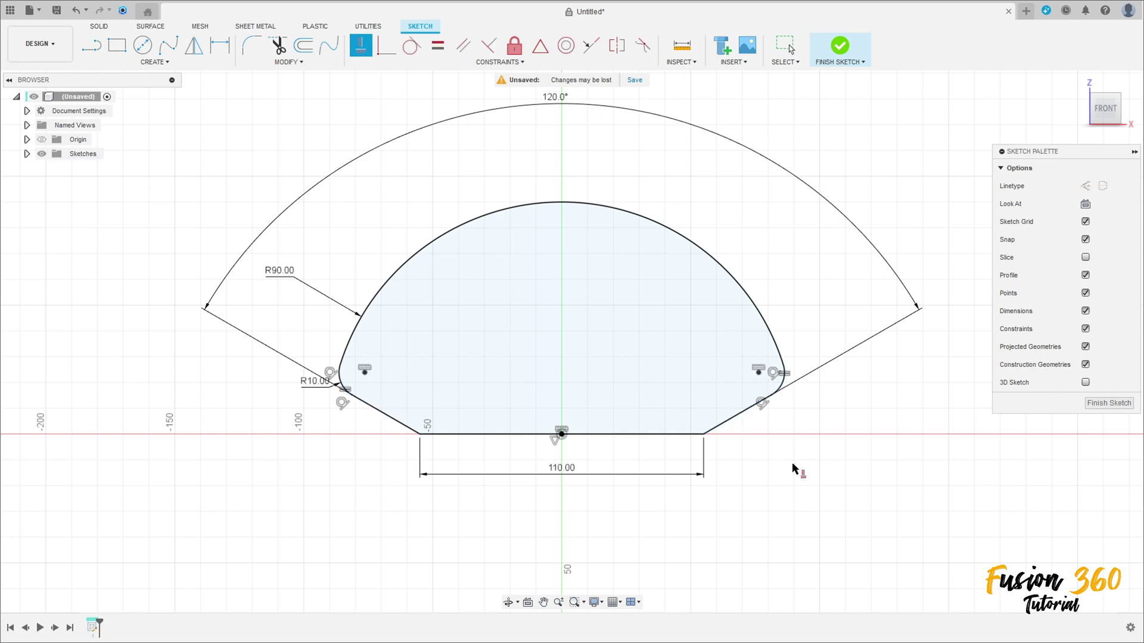
{"action": "scroll", "coordinate": [692, 410], "scroll_direction": "up", "scroll_amount": 2}
{"action": "left_click", "coordinate": [153, 62]}
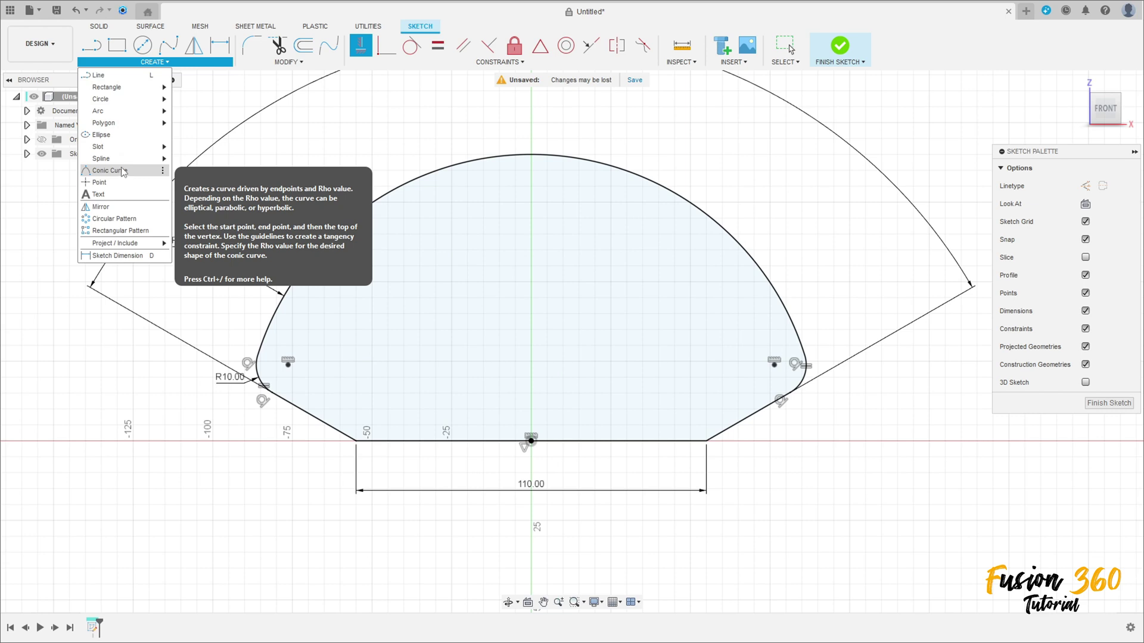
Draw a construction arc centred on the origin from the right to the left fillet centre
{"action": "mouse_move", "coordinate": [136, 111]}
{"action": "left_click", "coordinate": [209, 127]}
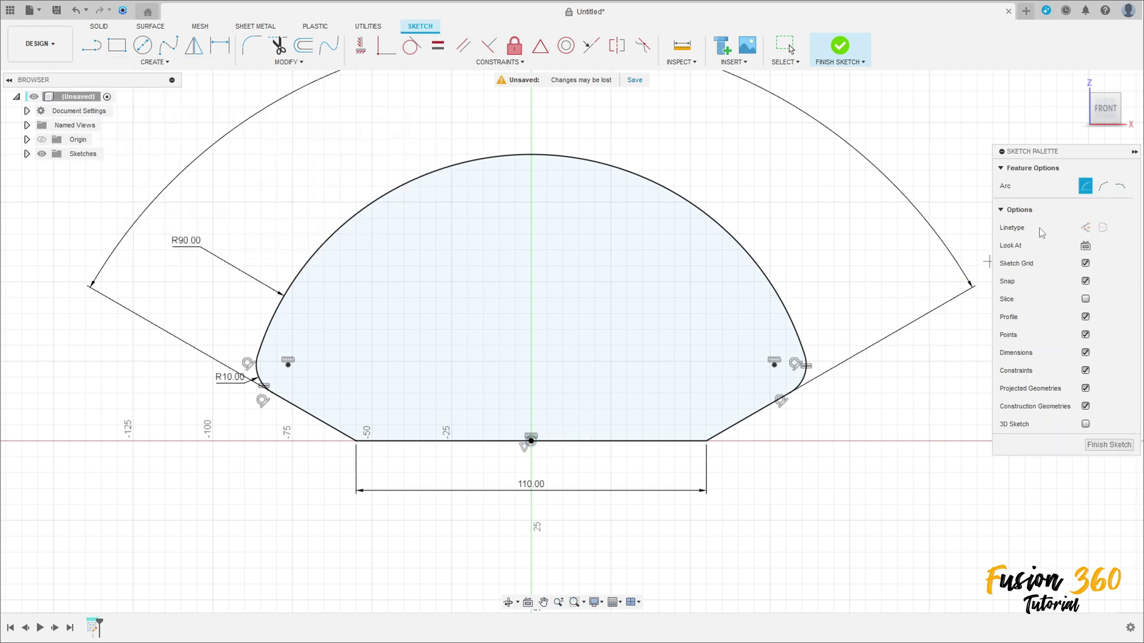
{"action": "left_click", "coordinate": [1085, 229]}
{"action": "left_click", "coordinate": [530, 441]}
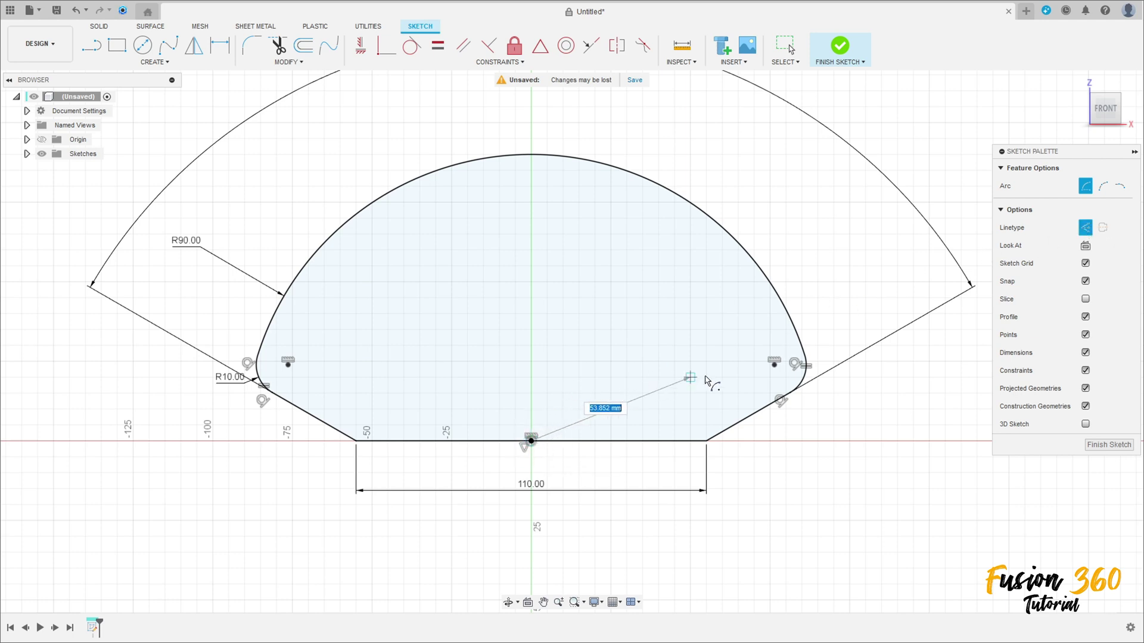
{"action": "left_click", "coordinate": [774, 365]}
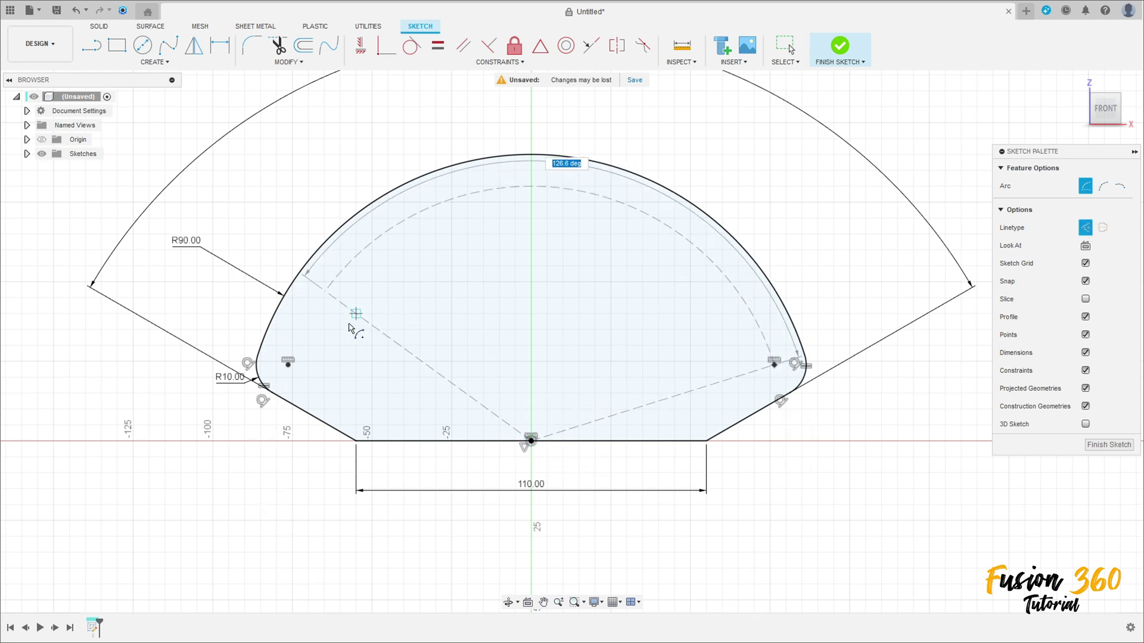
{"action": "left_click", "coordinate": [288, 365]}
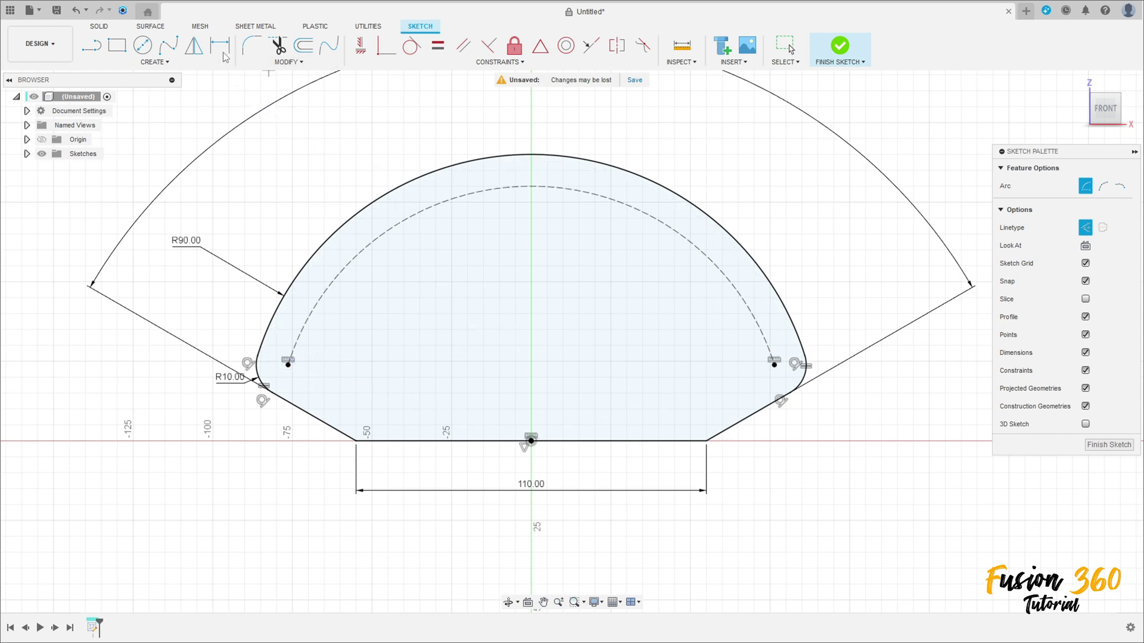
{"action": "left_click", "coordinate": [142, 44]}
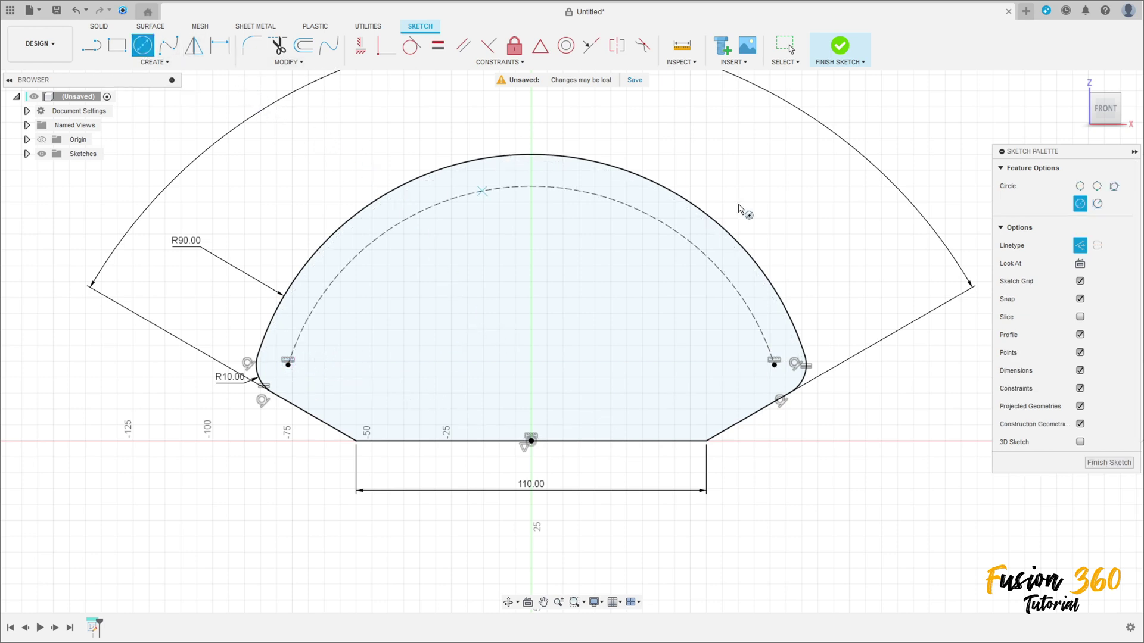
Place 9 mm circles at the right fillet centre, the arc top and the left fillet centre
{"action": "left_click", "coordinate": [1080, 246]}
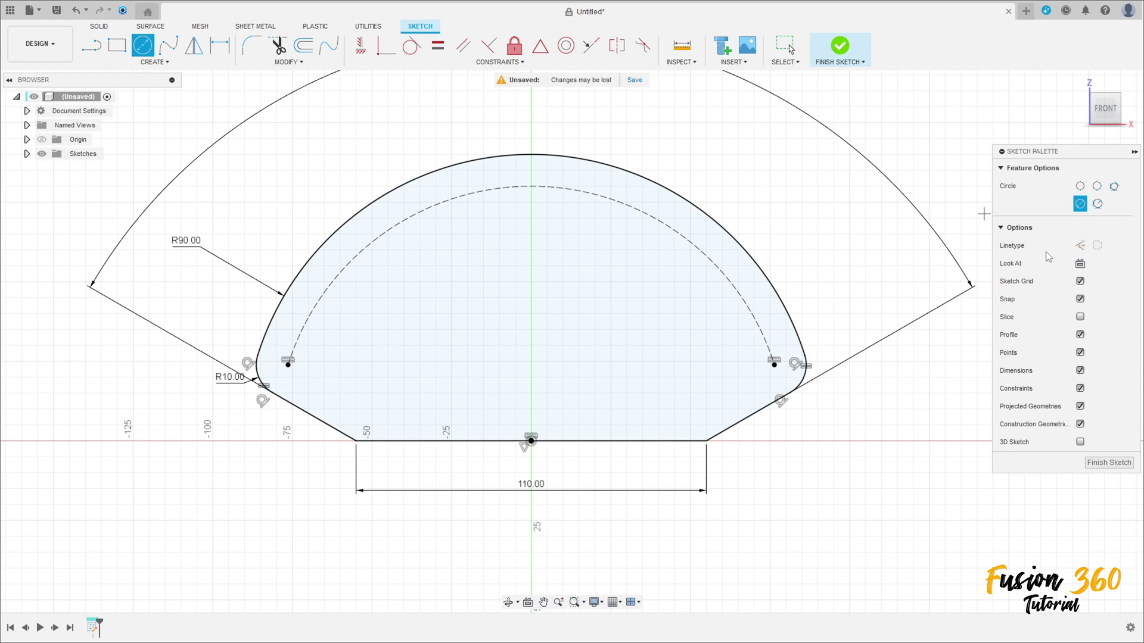
{"action": "left_click", "coordinate": [775, 365]}
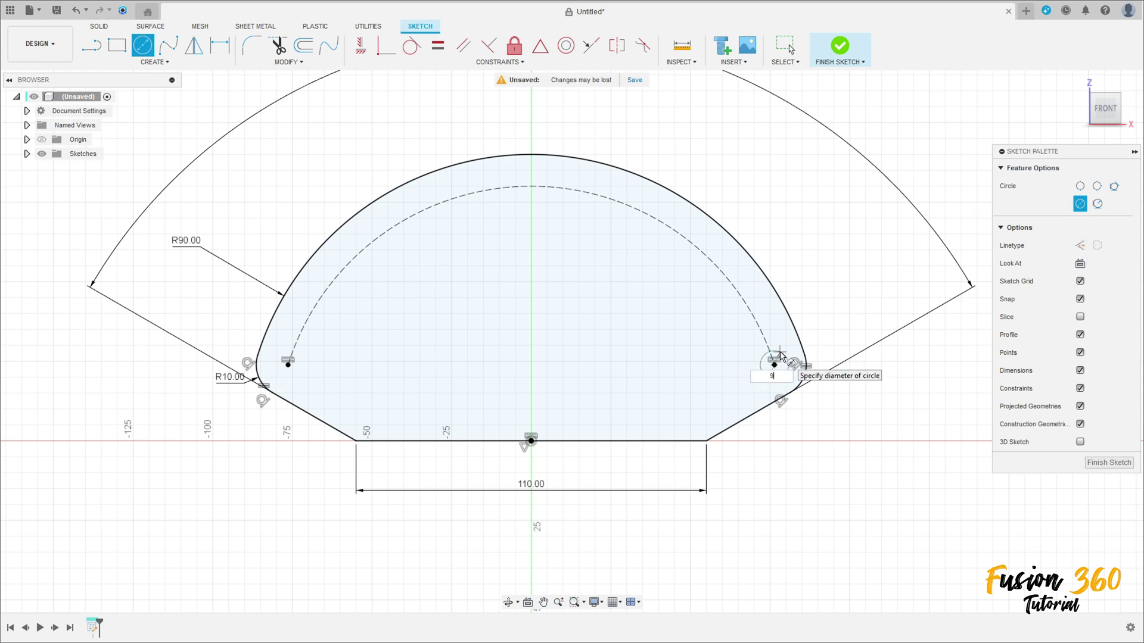
{"action": "type", "text": "9"}
{"action": "key", "text": "Return"}
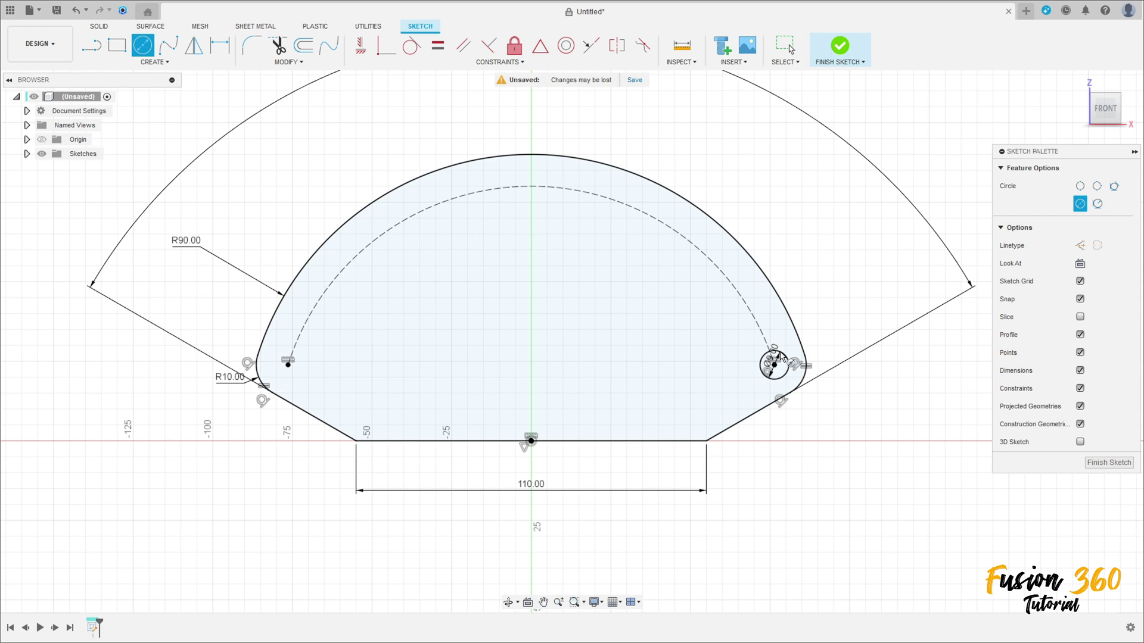
{"action": "left_click", "coordinate": [531, 187]}
{"action": "type", "text": "9"}
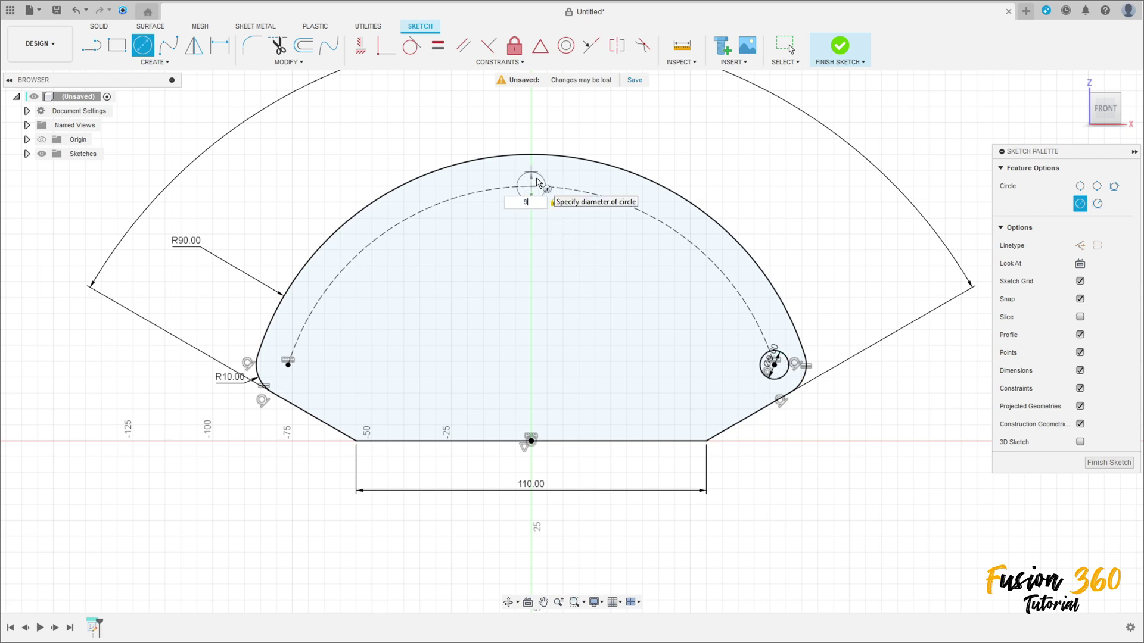
{"action": "key", "text": "Return"}
{"action": "left_click", "coordinate": [288, 365]}
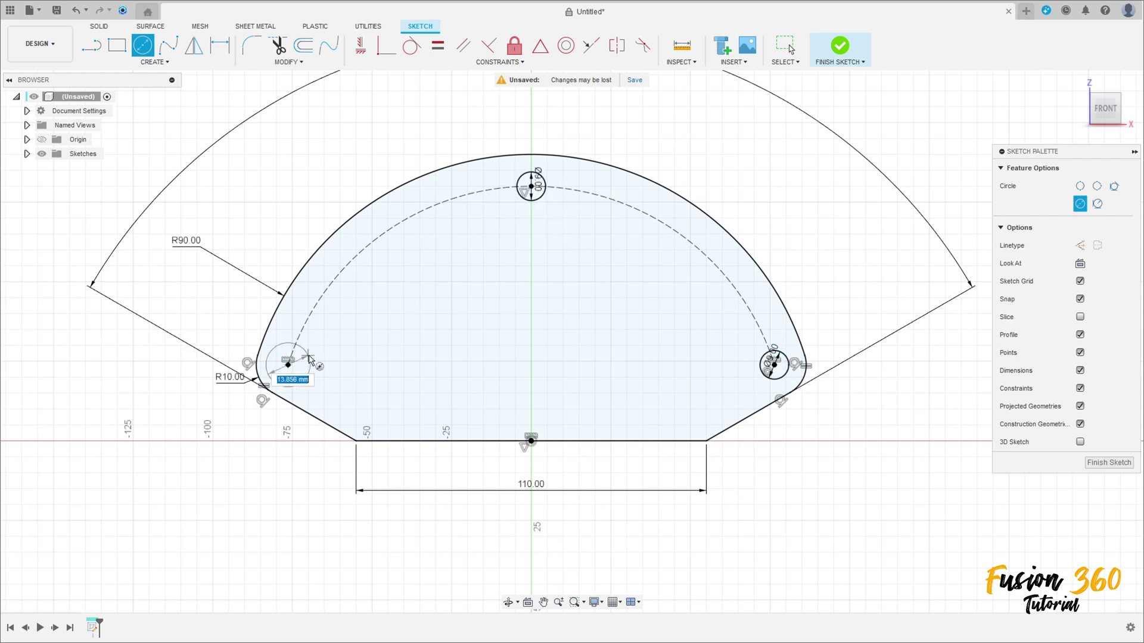
{"action": "type", "text": "9"}
{"action": "key", "text": "Return"}
{"action": "key", "text": "Escape"}
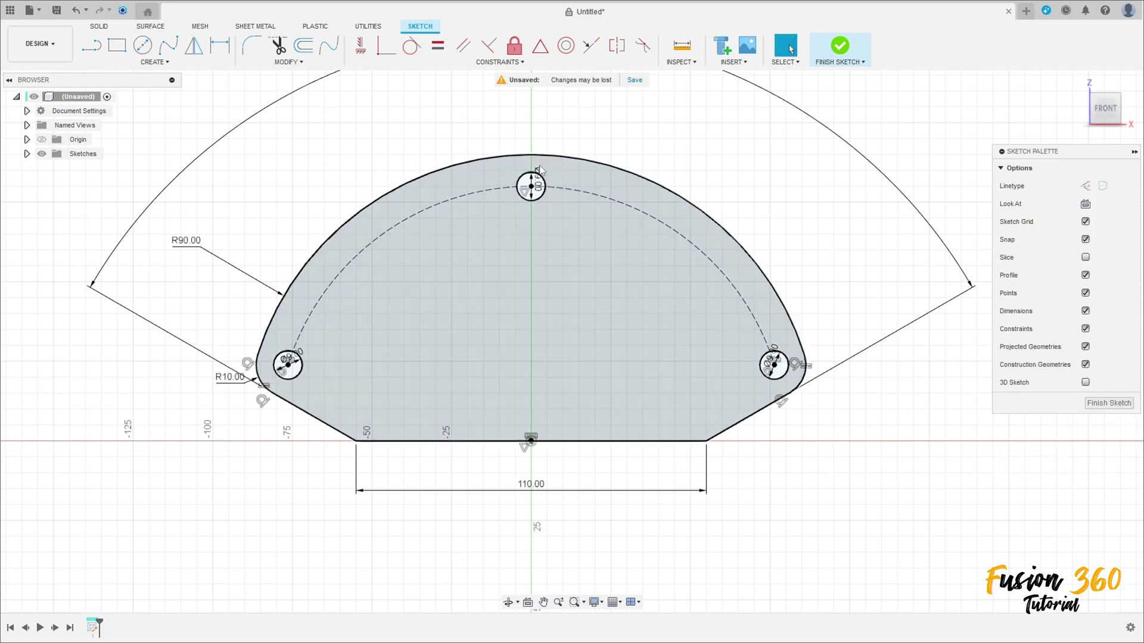
Move the three Ø9.00 diameter labels outward, clear of the circles
{"action": "left_click_drag", "start_coordinate": [538, 179], "coordinate": [587, 150]}
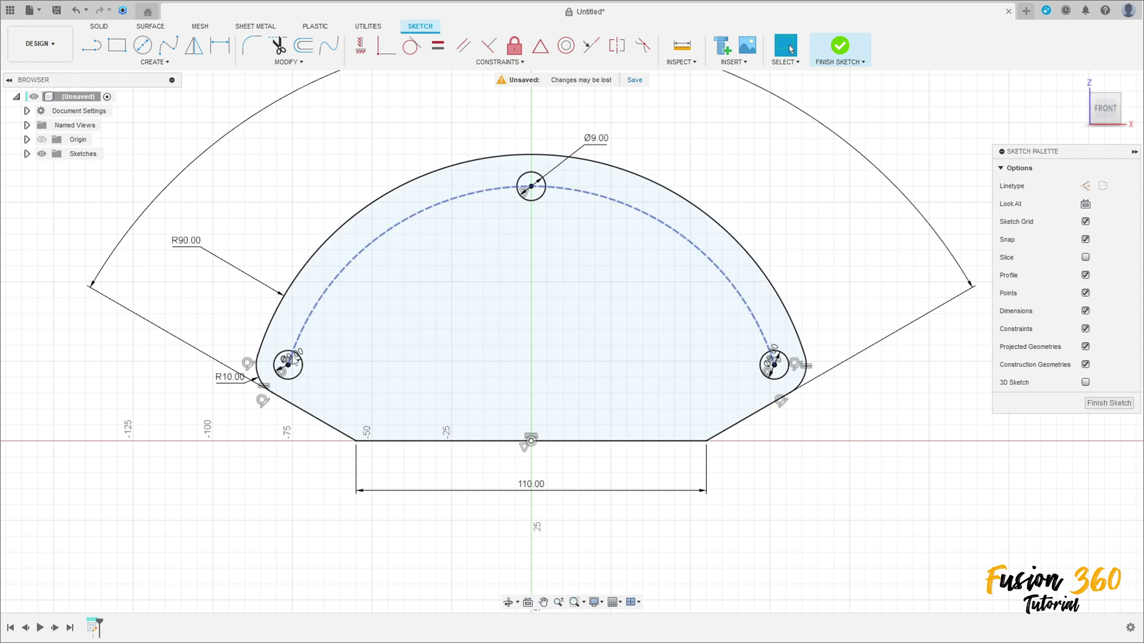
{"action": "left_click", "coordinate": [296, 358]}
{"action": "left_click_drag", "start_coordinate": [305, 356], "coordinate": [230, 321]}
{"action": "mouse_move", "coordinate": [774, 355]}
{"action": "left_mouse_down"}
{"action": "mouse_move", "coordinate": [815, 319]}
{"action": "mouse_move", "coordinate": [852, 324]}
{"action": "left_mouse_up"}
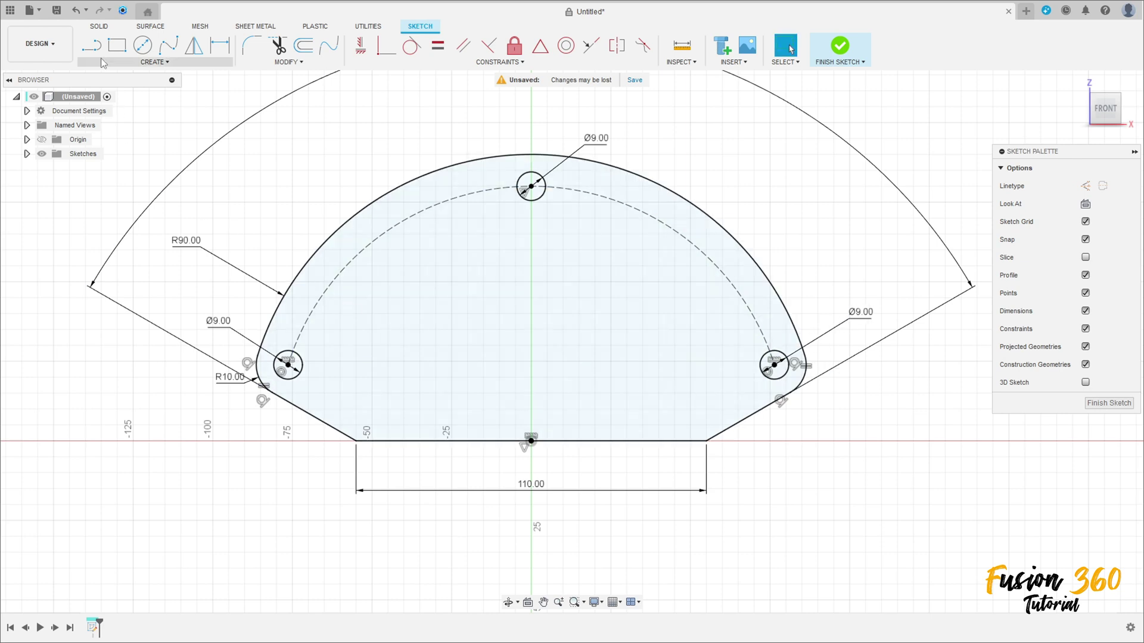
Draw an R41 semicircle centred on the origin with both ends on the base line
{"action": "left_click", "coordinate": [131, 63]}
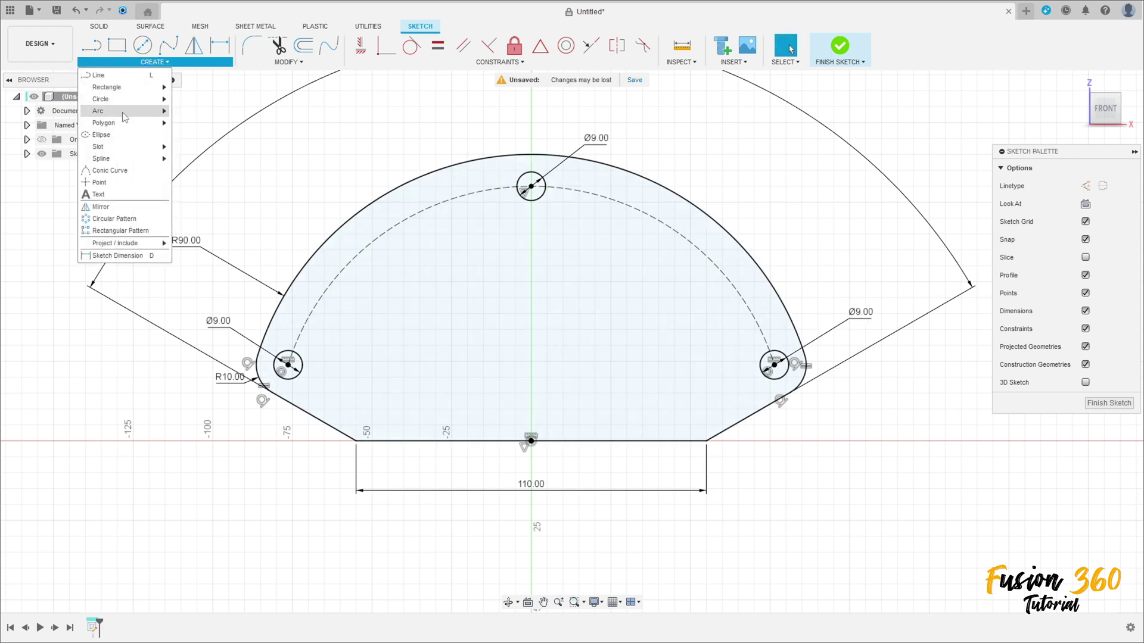
{"action": "mouse_move", "coordinate": [125, 112]}
{"action": "left_click", "coordinate": [206, 124]}
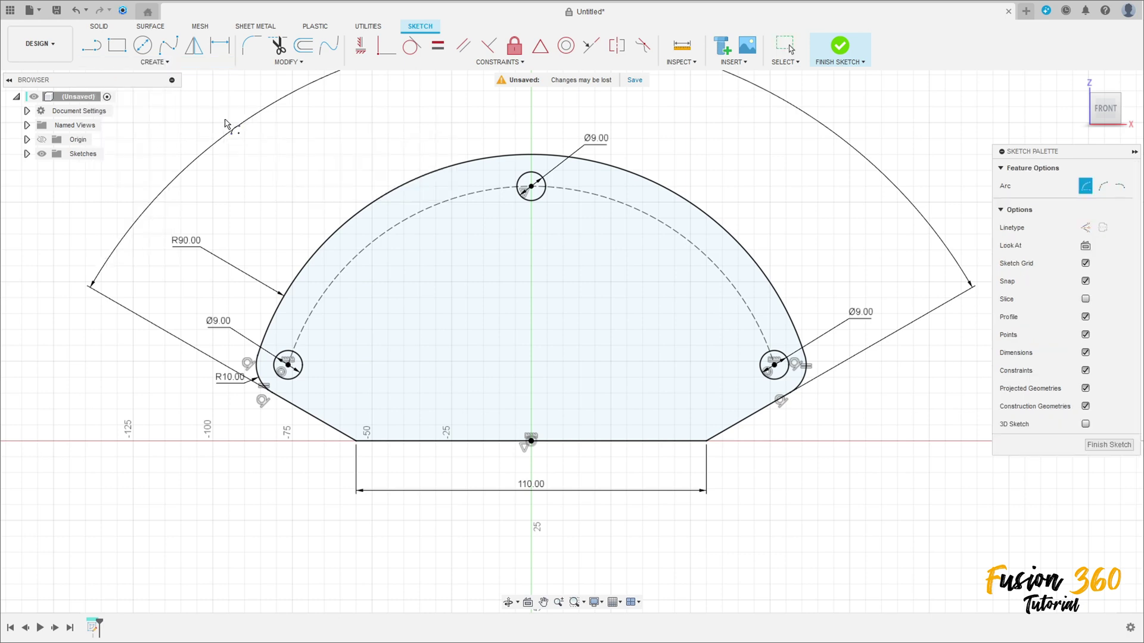
{"action": "left_click", "coordinate": [531, 441]}
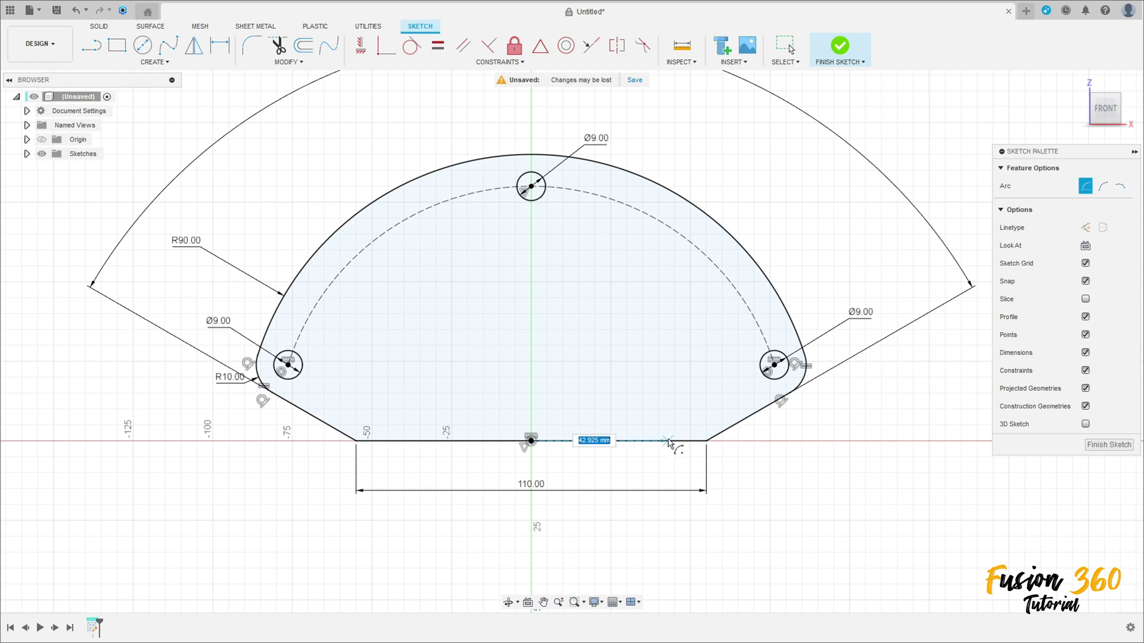
{"action": "key", "text": "Tab"}
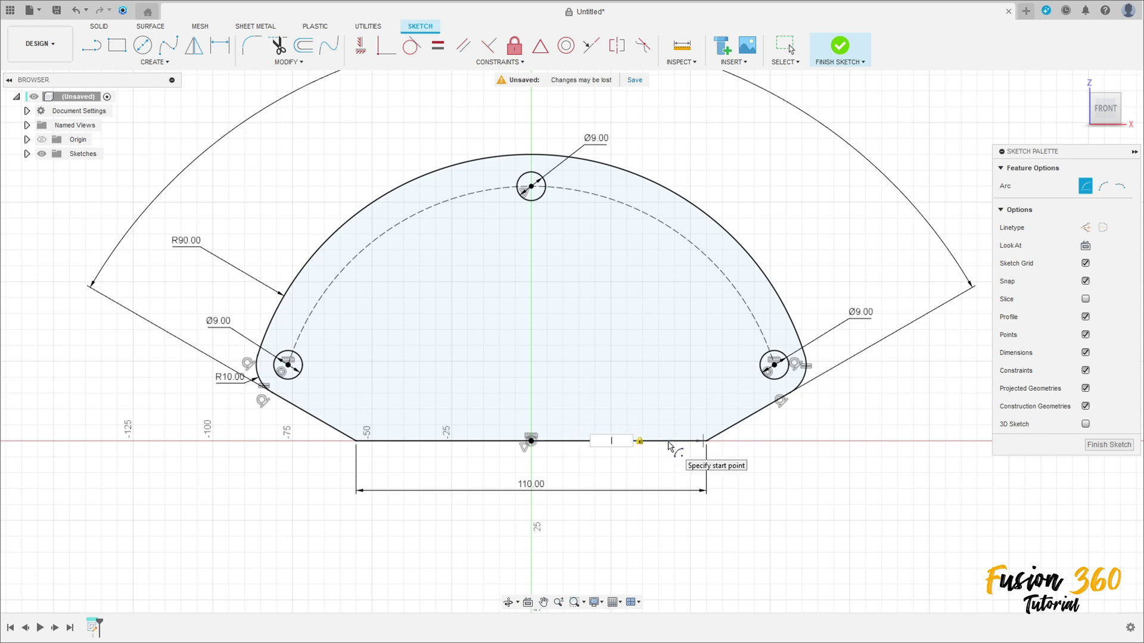
{"action": "type", "text": "41"}
{"action": "key", "text": "Tab"}
{"action": "left_click", "coordinate": [668, 444]}
{"action": "left_click", "coordinate": [400, 444]}
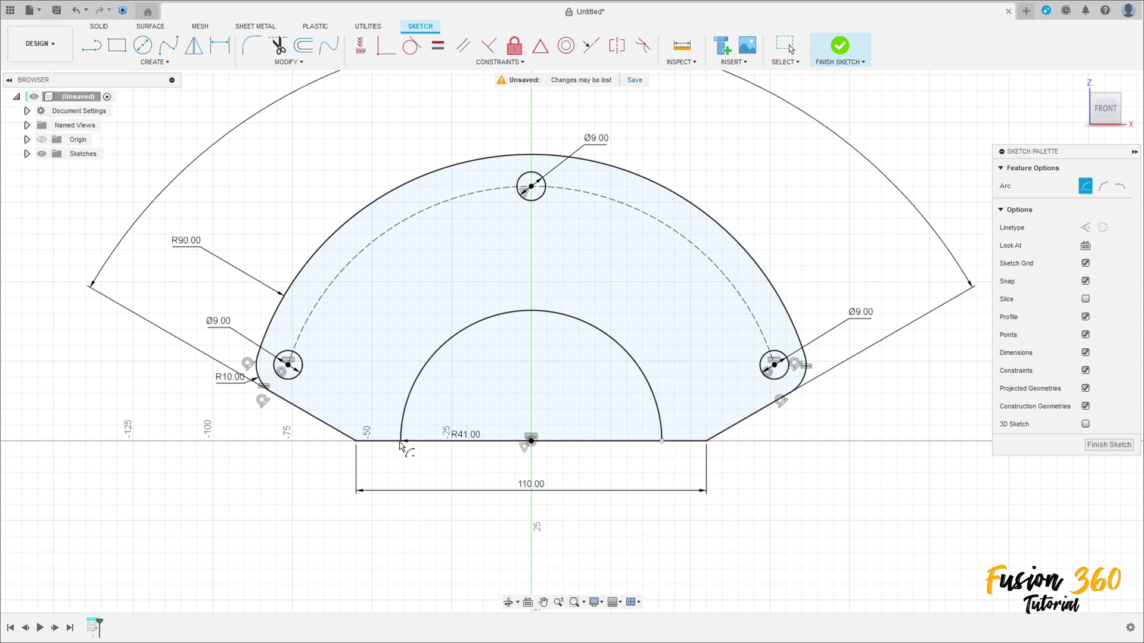
{"action": "scroll", "coordinate": [538, 428], "scroll_direction": "up", "scroll_amount": 2}
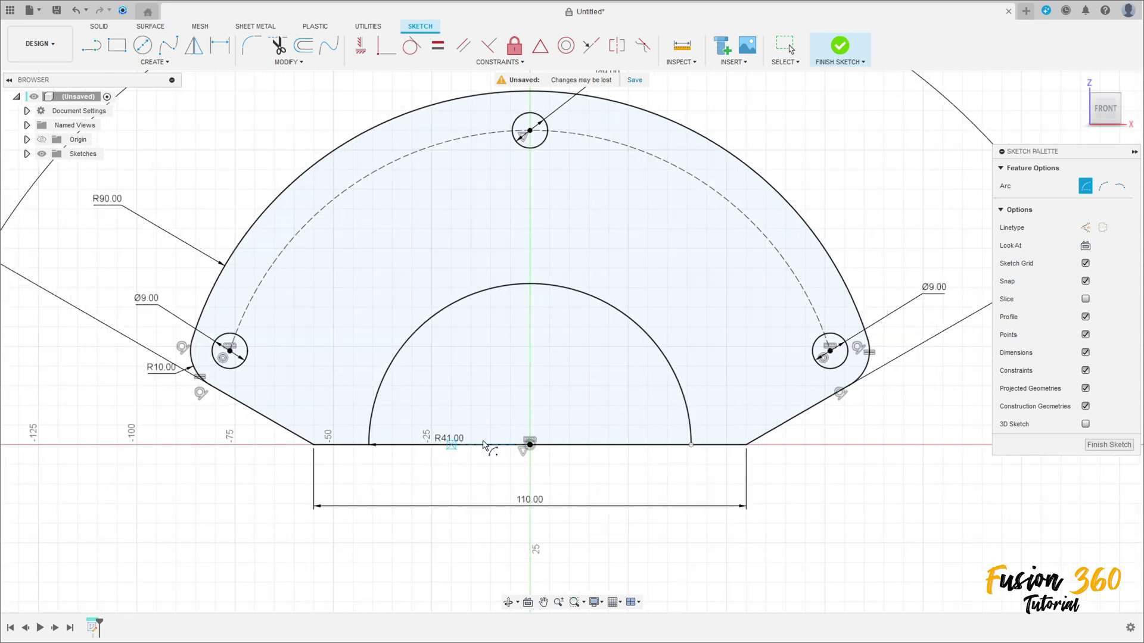
Add a concentric R29 semicircle and a short R34 arc near the top
{"action": "left_click", "coordinate": [529, 445]}
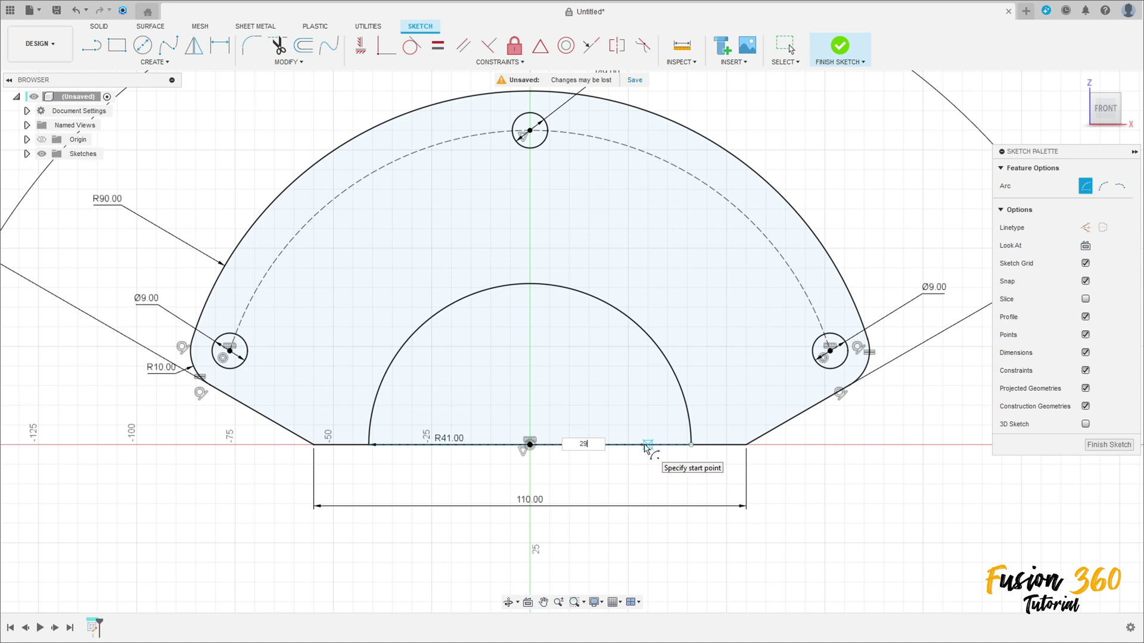
{"action": "left_click", "coordinate": [644, 445]}
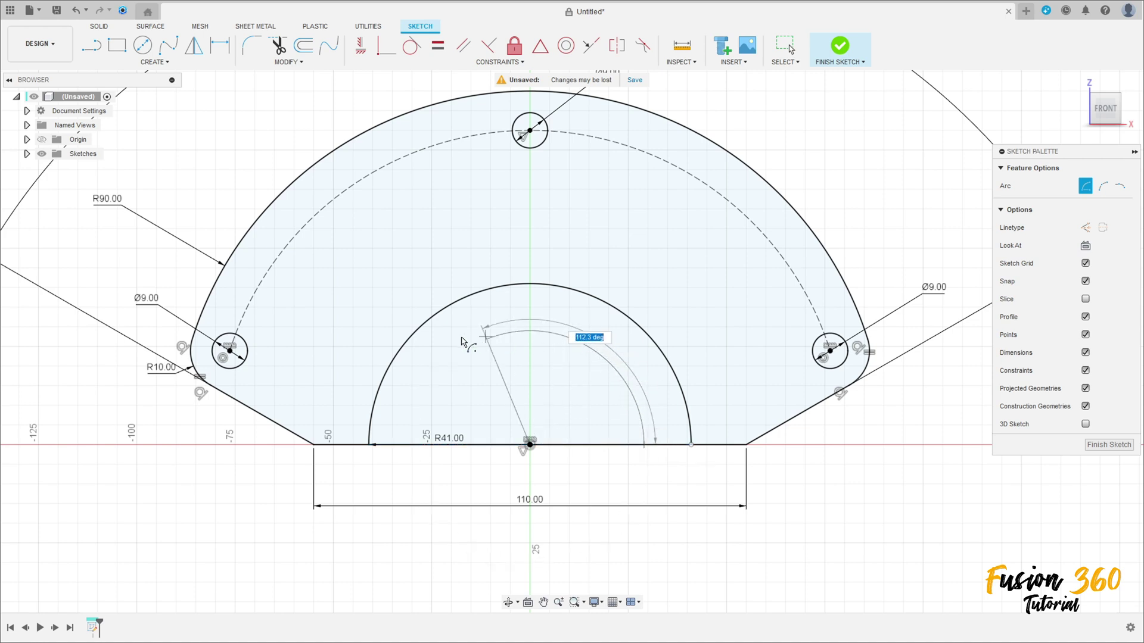
{"action": "left_click", "coordinate": [409, 446]}
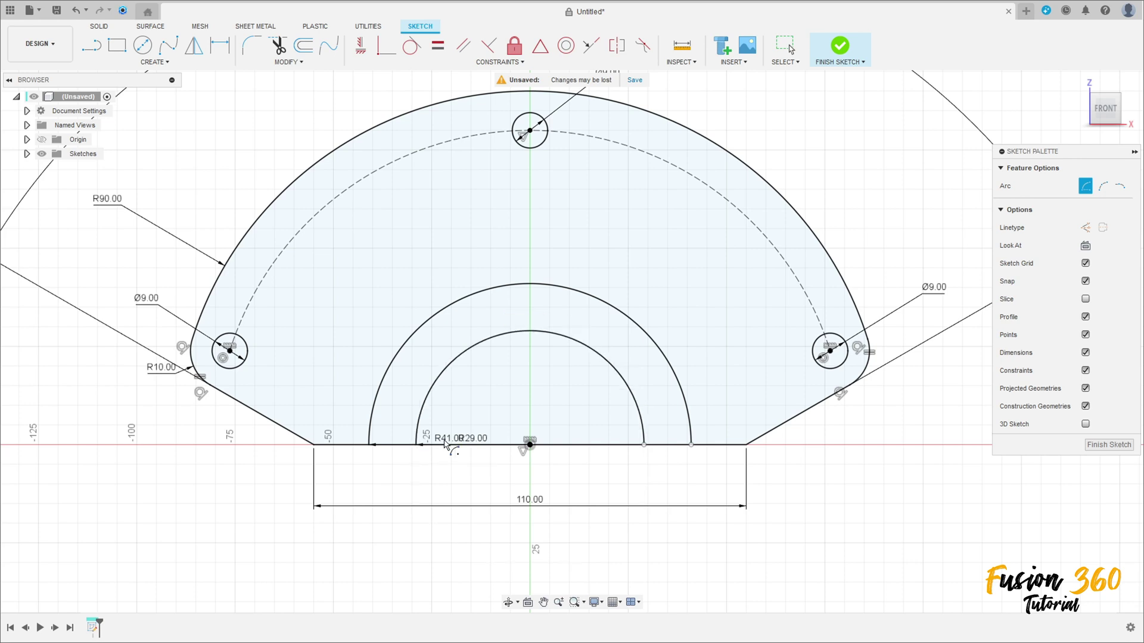
{"action": "left_click", "coordinate": [530, 446]}
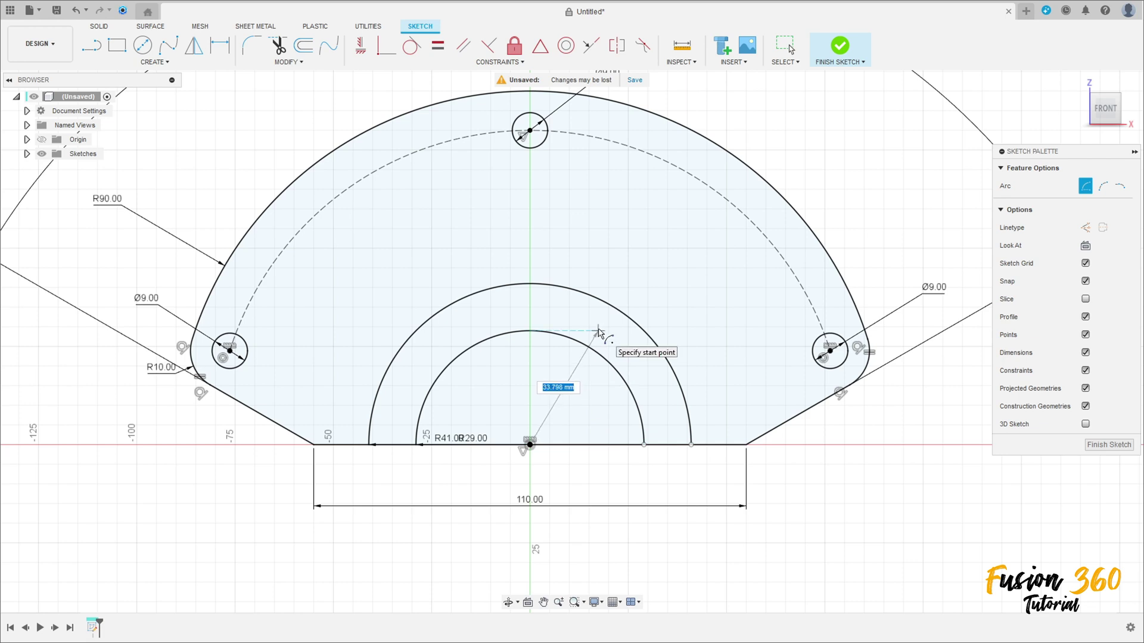
{"action": "type", "text": "34"}
{"action": "left_click", "coordinate": [548, 310]}
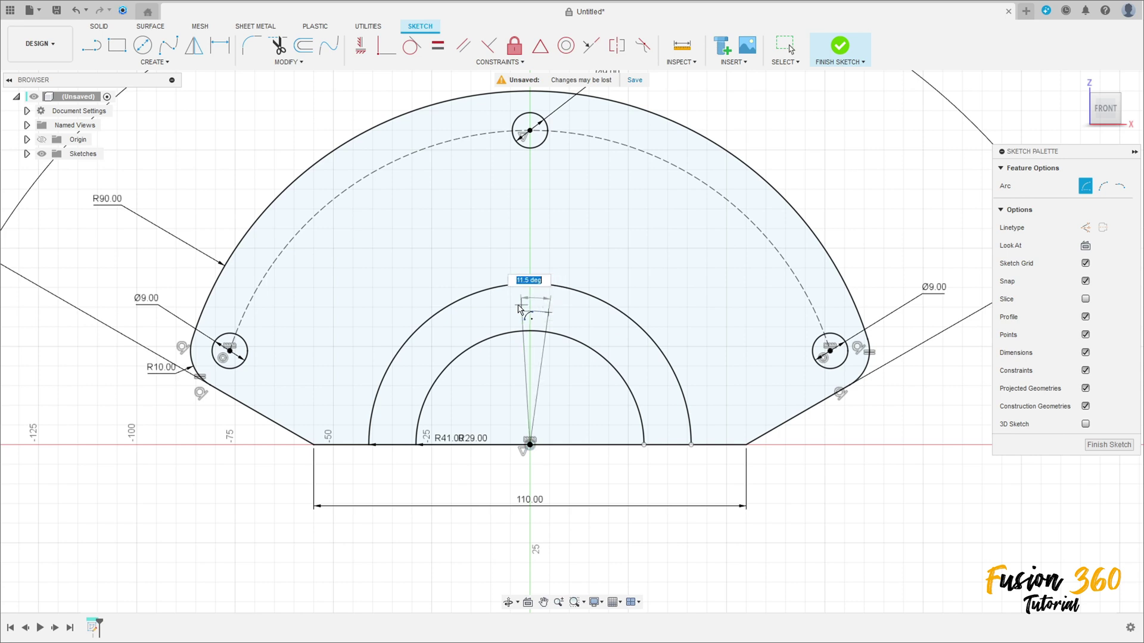
{"action": "left_click", "coordinate": [510, 310]}
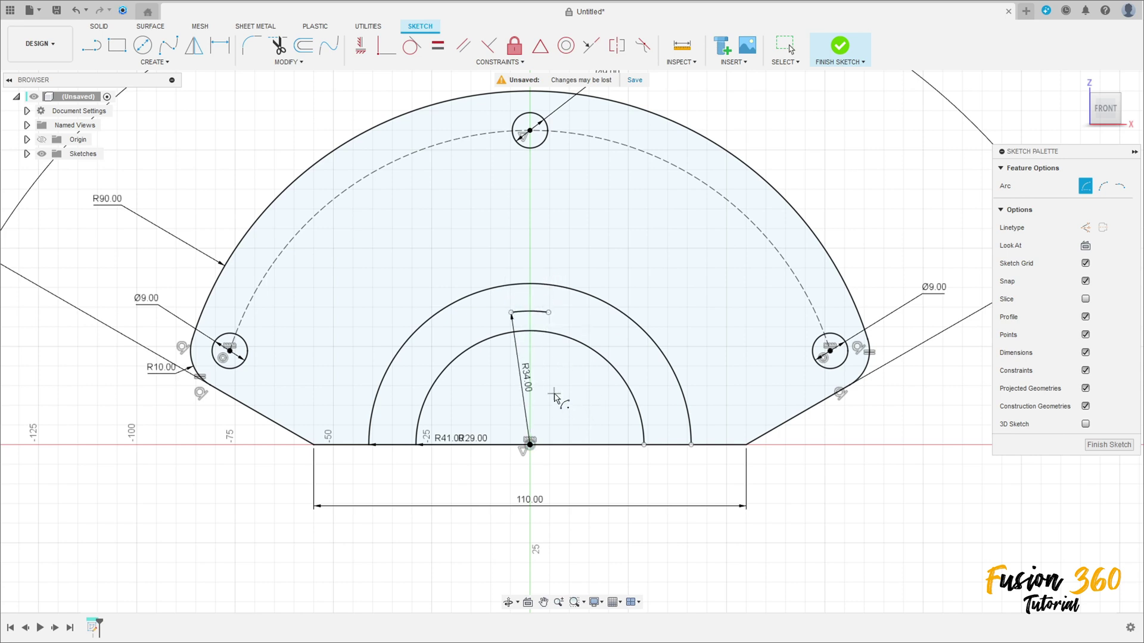
{"action": "key", "text": "Escape"}
Reposition the R29.00, R41.00 and R34.00 radius labels clear of the arcs
{"action": "left_click_drag", "start_coordinate": [479, 440], "coordinate": [685, 486]}
{"action": "left_click_drag", "start_coordinate": [448, 440], "coordinate": [318, 390]}
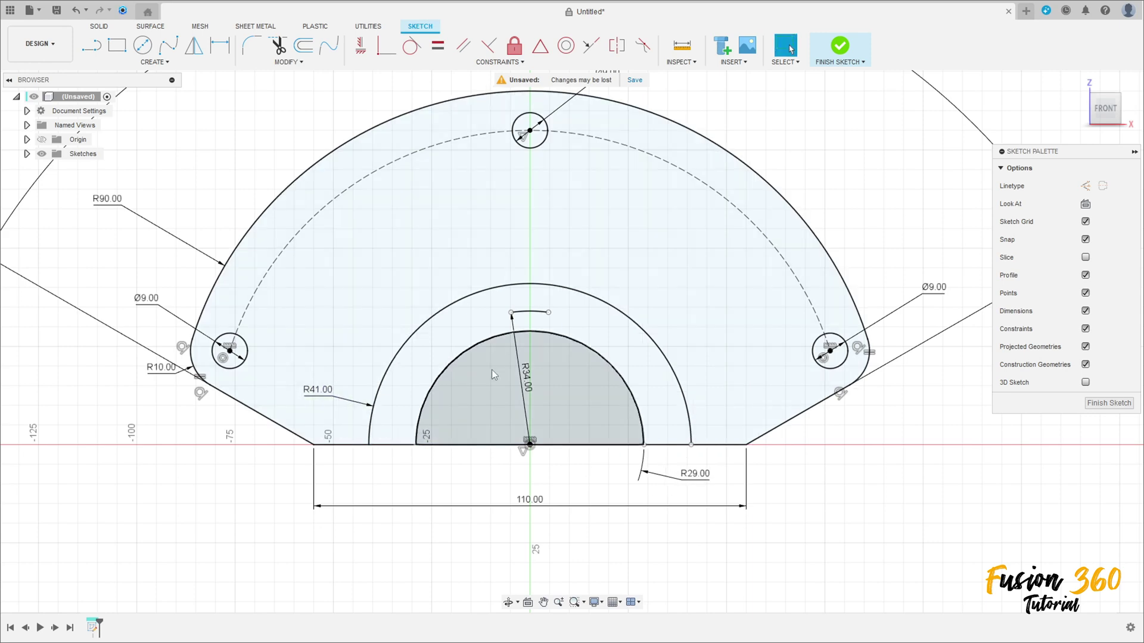
{"action": "scroll", "coordinate": [491, 372], "scroll_direction": "up", "scroll_amount": 2}
{"action": "mouse_move", "coordinate": [537, 393]}
{"action": "left_mouse_down"}
{"action": "mouse_move", "coordinate": [537, 295]}
{"action": "mouse_move", "coordinate": [513, 217]}
{"action": "mouse_move", "coordinate": [536, 212]}
{"action": "left_mouse_up"}
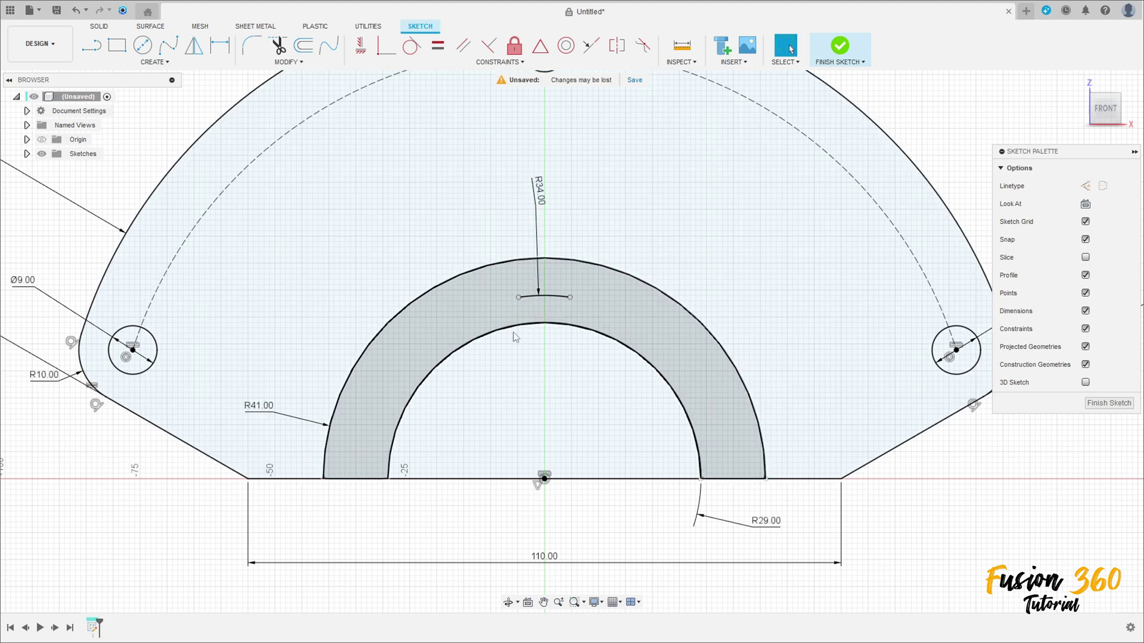
{"action": "scroll", "coordinate": [525, 336], "scroll_direction": "down", "scroll_amount": 3}
Draw three construction lines from the origin to the R34 arc's ends and top
{"action": "key", "text": "l"}
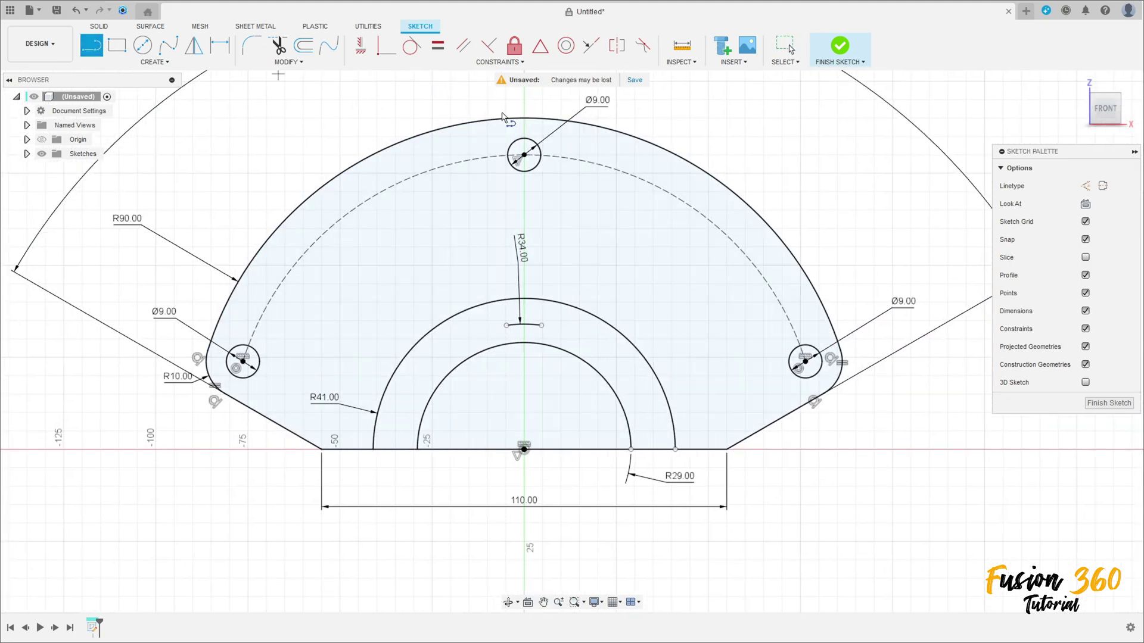
{"action": "left_click", "coordinate": [1085, 187]}
{"action": "left_click", "coordinate": [524, 450]}
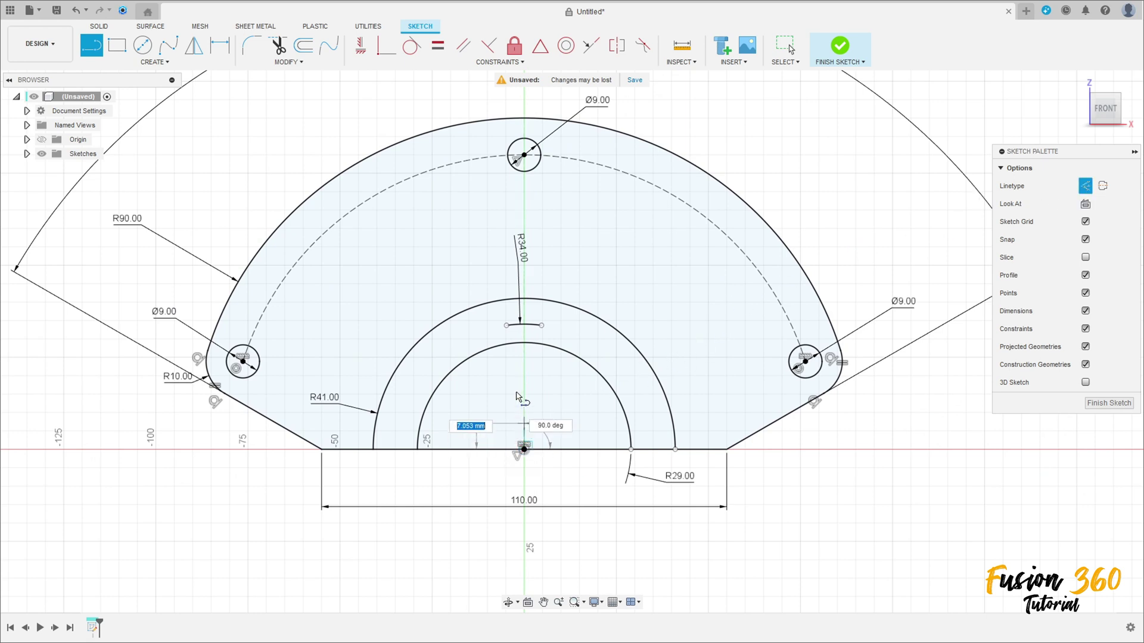
{"action": "left_click", "coordinate": [506, 326]}
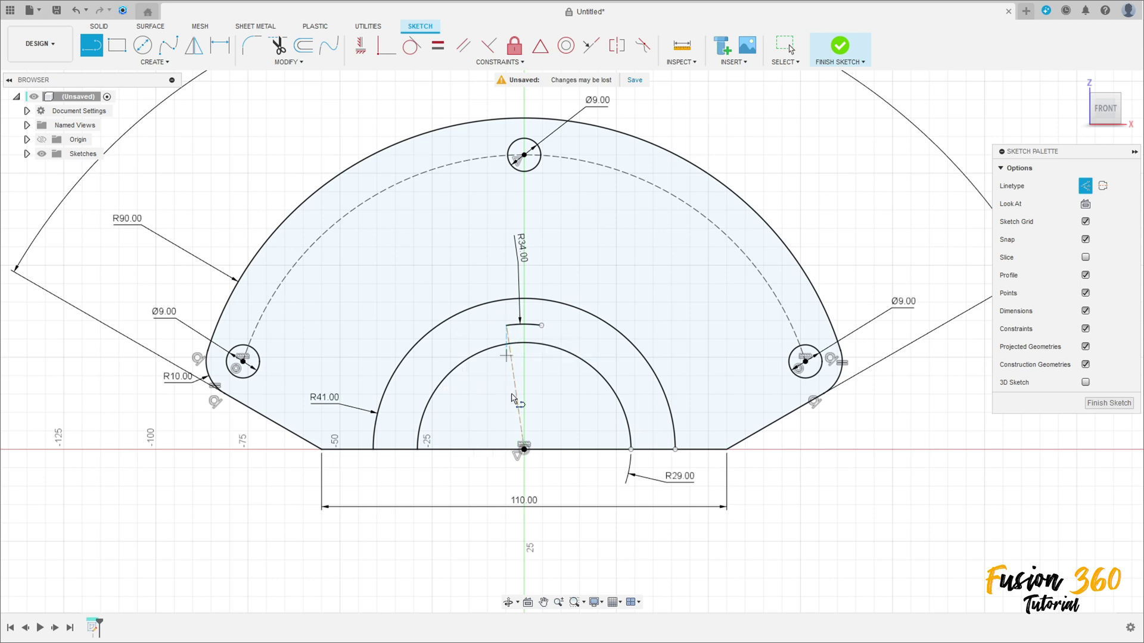
{"action": "left_click", "coordinate": [524, 450]}
{"action": "left_click", "coordinate": [541, 326]}
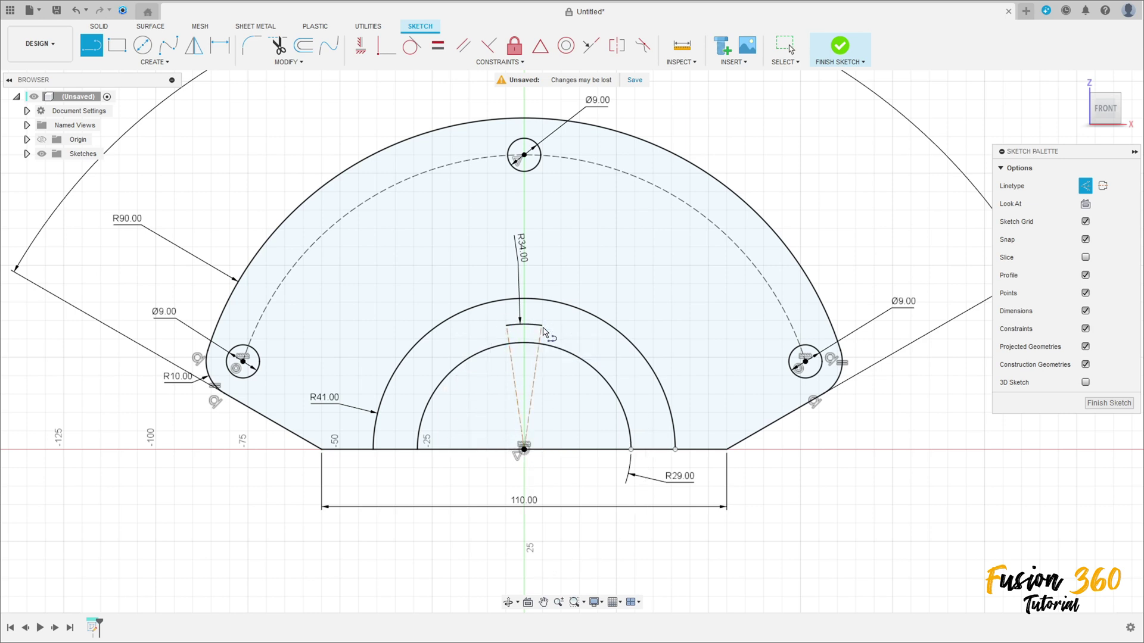
{"action": "left_click", "coordinate": [524, 450]}
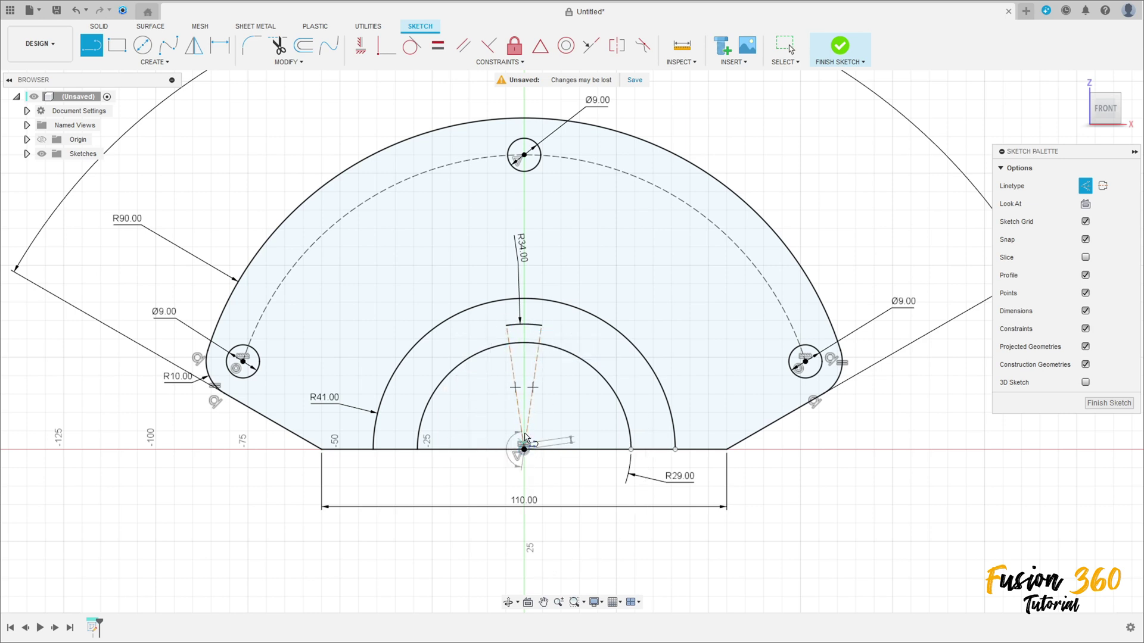
{"action": "left_click", "coordinate": [524, 324]}
{"action": "scroll", "coordinate": [525, 456], "scroll_direction": "up", "scroll_amount": 5}
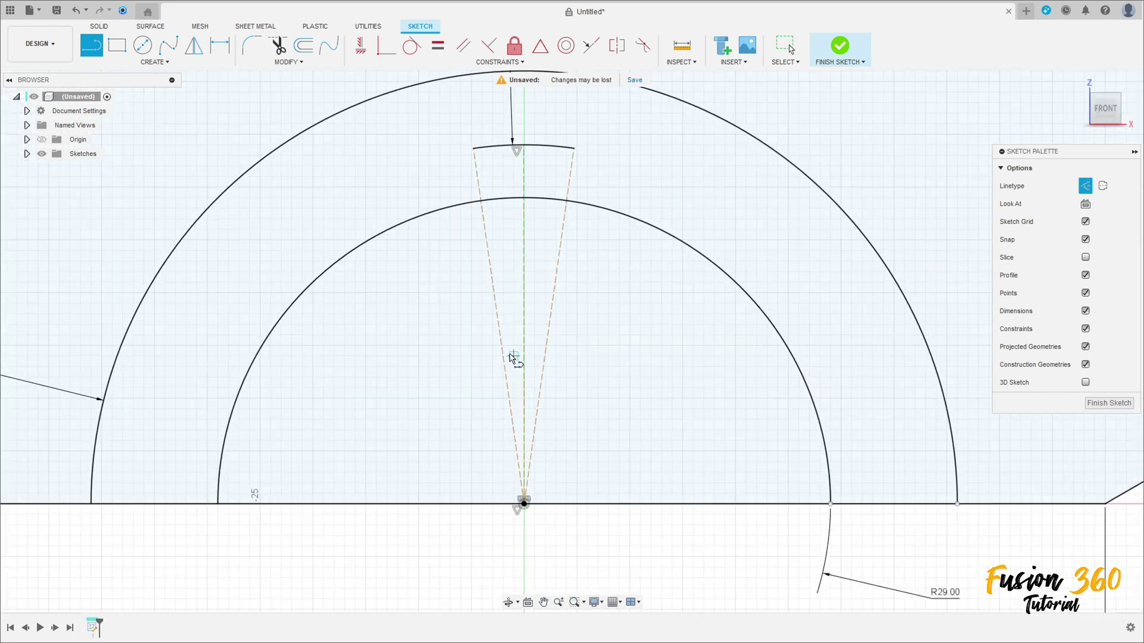
{"action": "scroll", "coordinate": [469, 305], "scroll_direction": "down", "scroll_amount": 2}
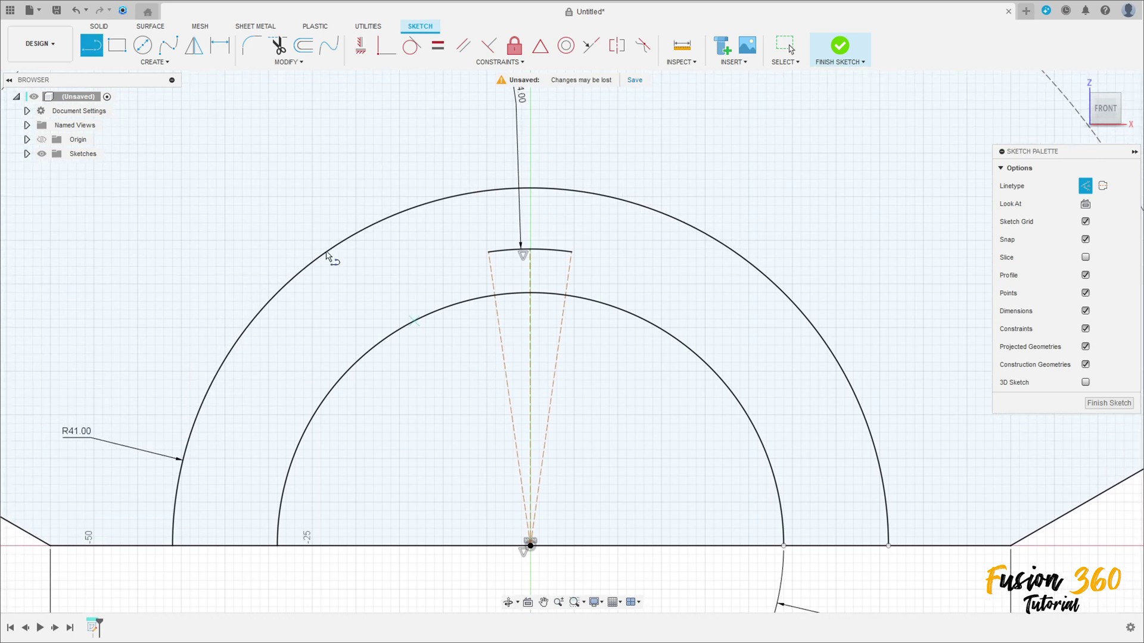
{"action": "key", "text": "Escape"}
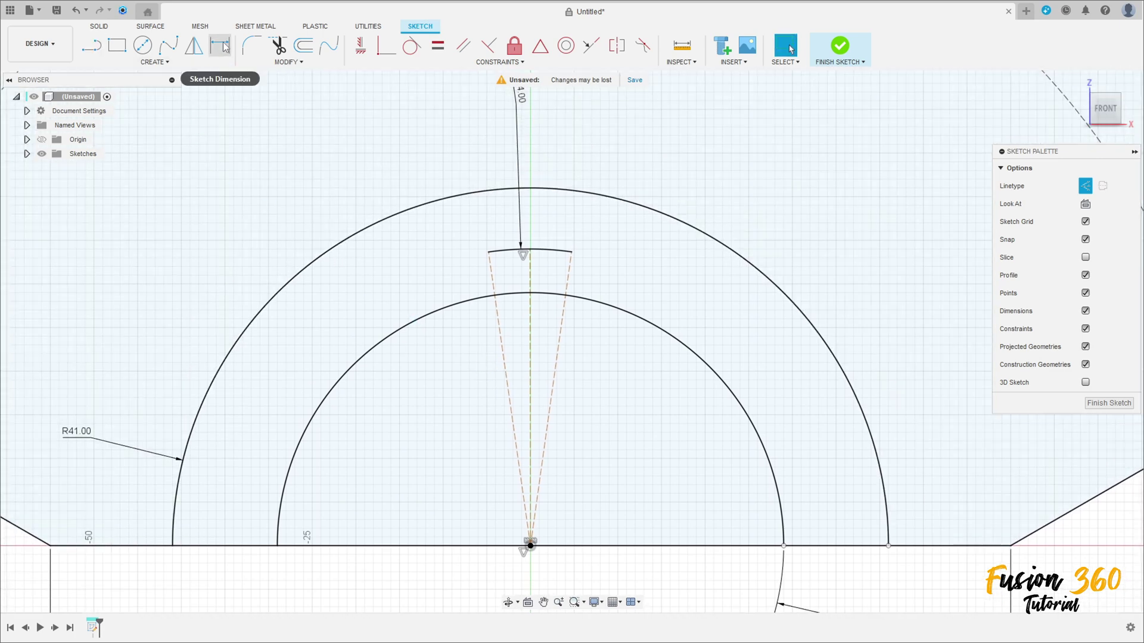
Dimension the angle between the two outer construction lines as 9.3°
{"action": "left_click", "coordinate": [219, 45]}
{"action": "left_click", "coordinate": [494, 289]}
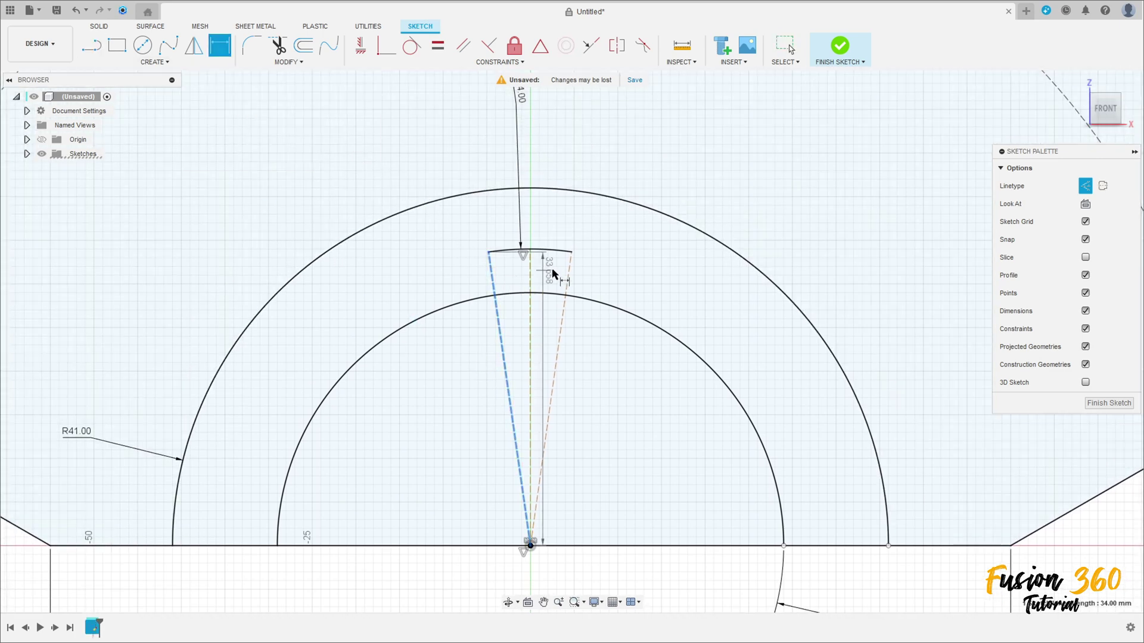
{"action": "left_click", "coordinate": [567, 280]}
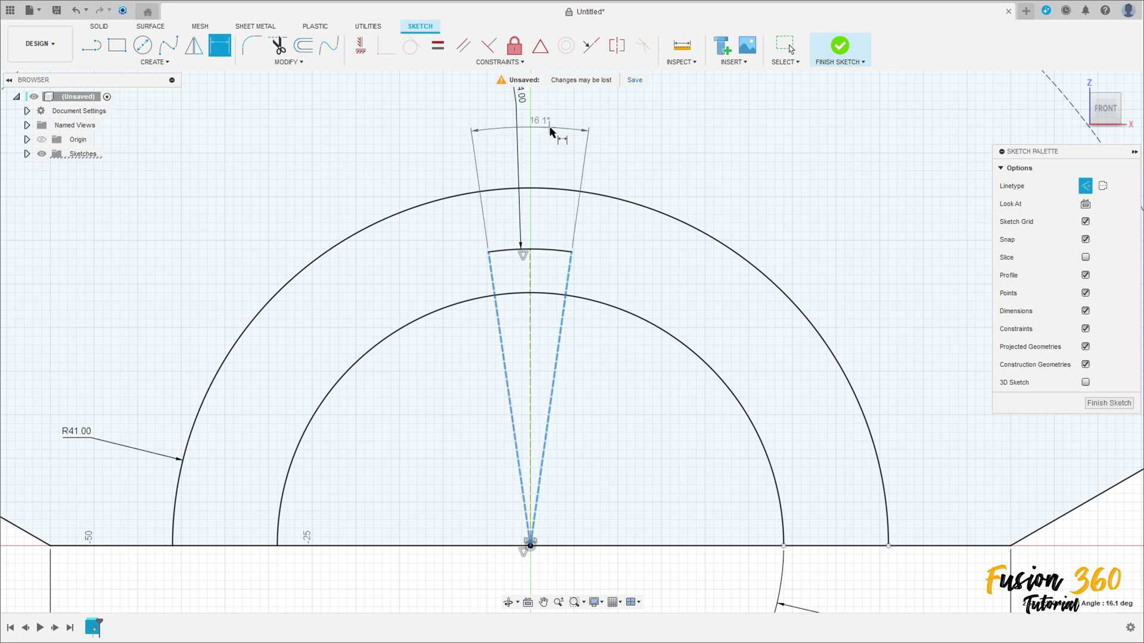
{"action": "left_click", "coordinate": [551, 126]}
{"action": "type", "text": "9,25"}
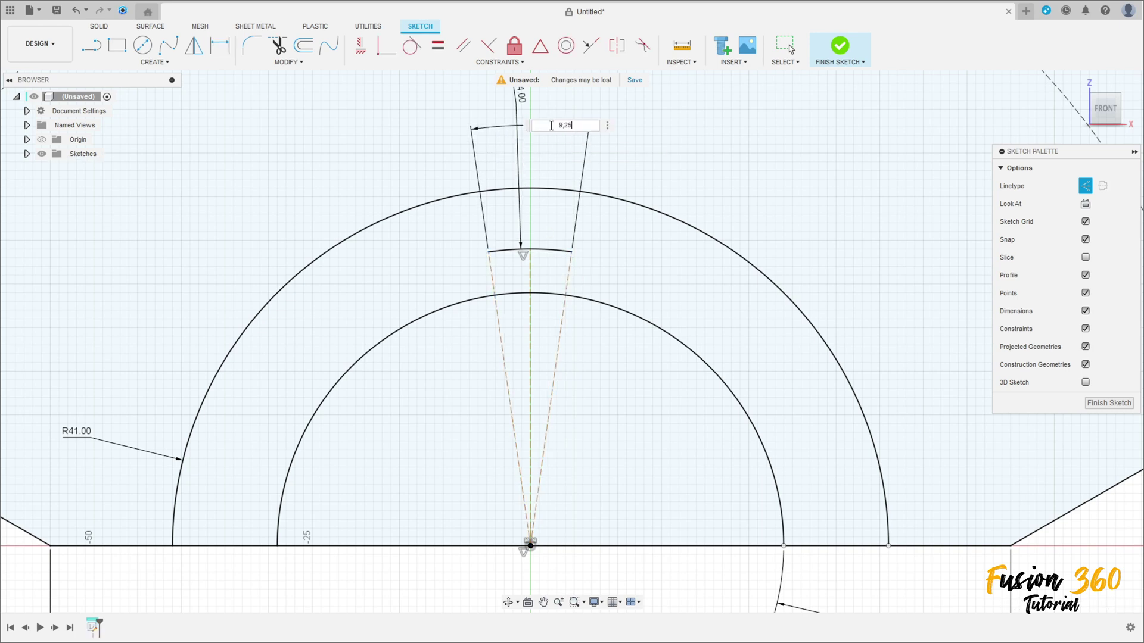
{"action": "key", "text": "Return"}
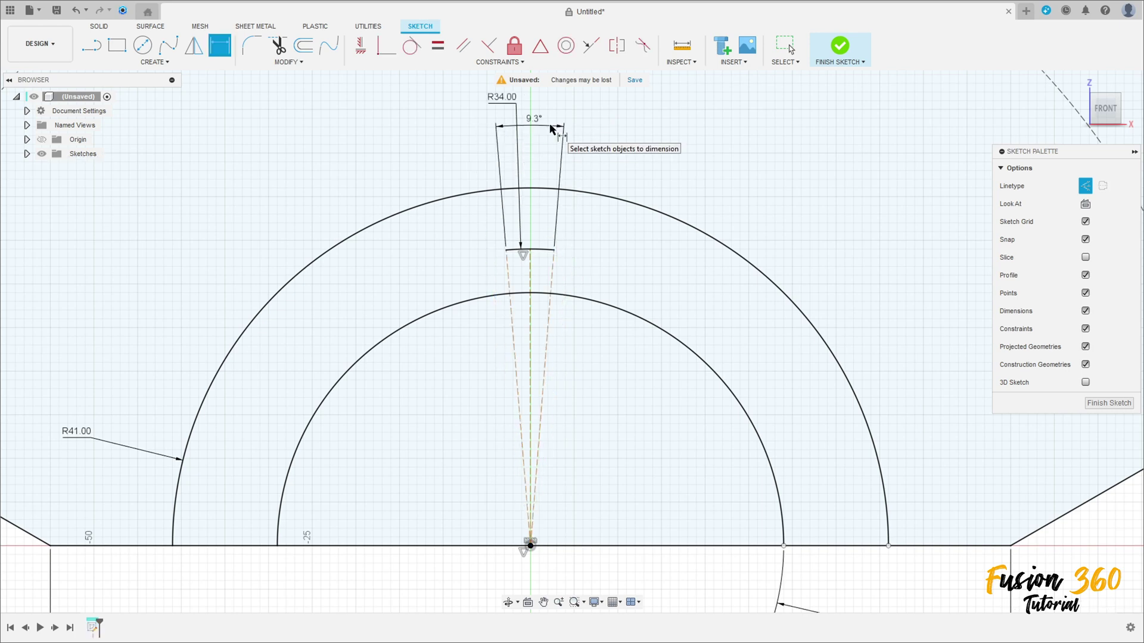
{"action": "scroll", "coordinate": [528, 302], "scroll_direction": "up", "scroll_amount": 1}
{"action": "scroll", "coordinate": [527, 302], "scroll_direction": "up", "scroll_amount": 1}
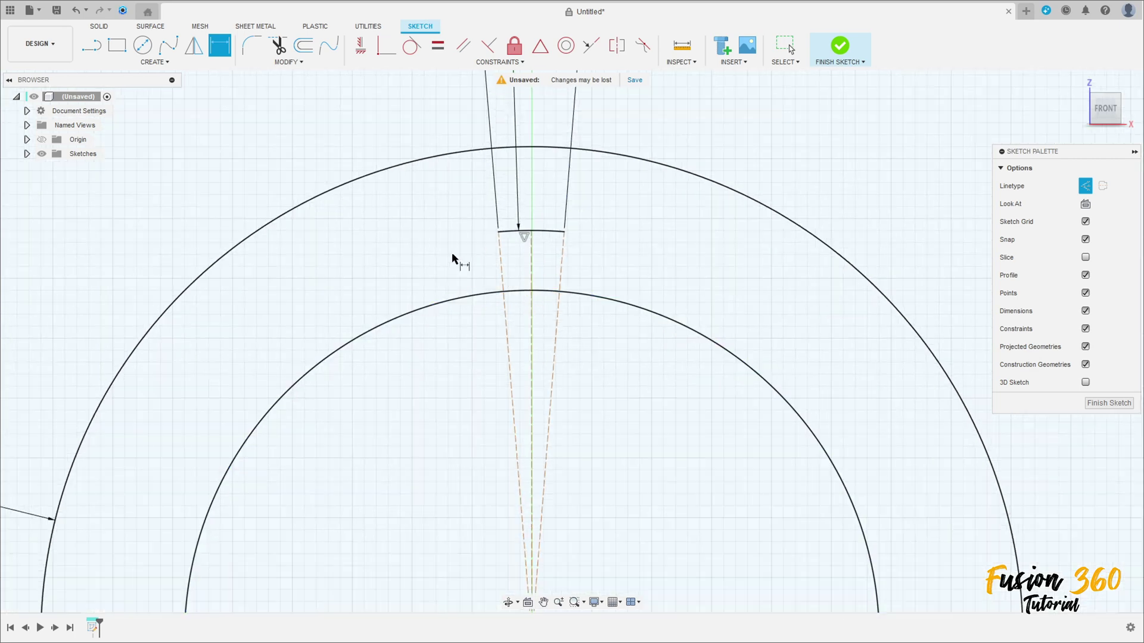
{"action": "scroll", "coordinate": [489, 257], "scroll_direction": "down", "scroll_amount": 2}
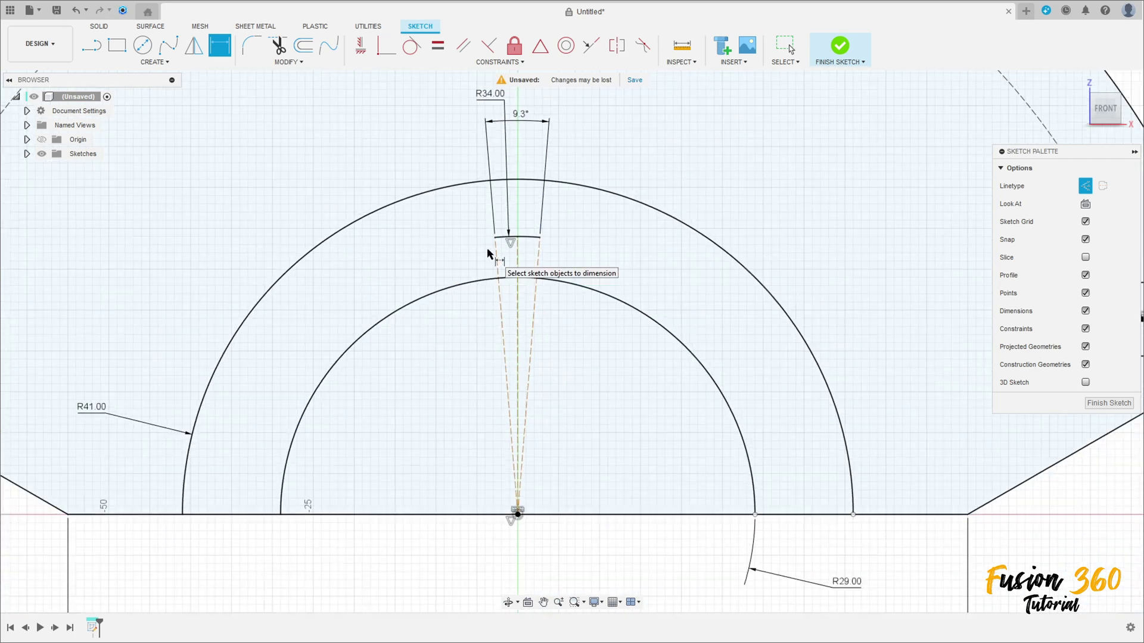
Draw a regular line from the R34 arc's left end down to the R29 arc
{"action": "left_click", "coordinate": [91, 45]}
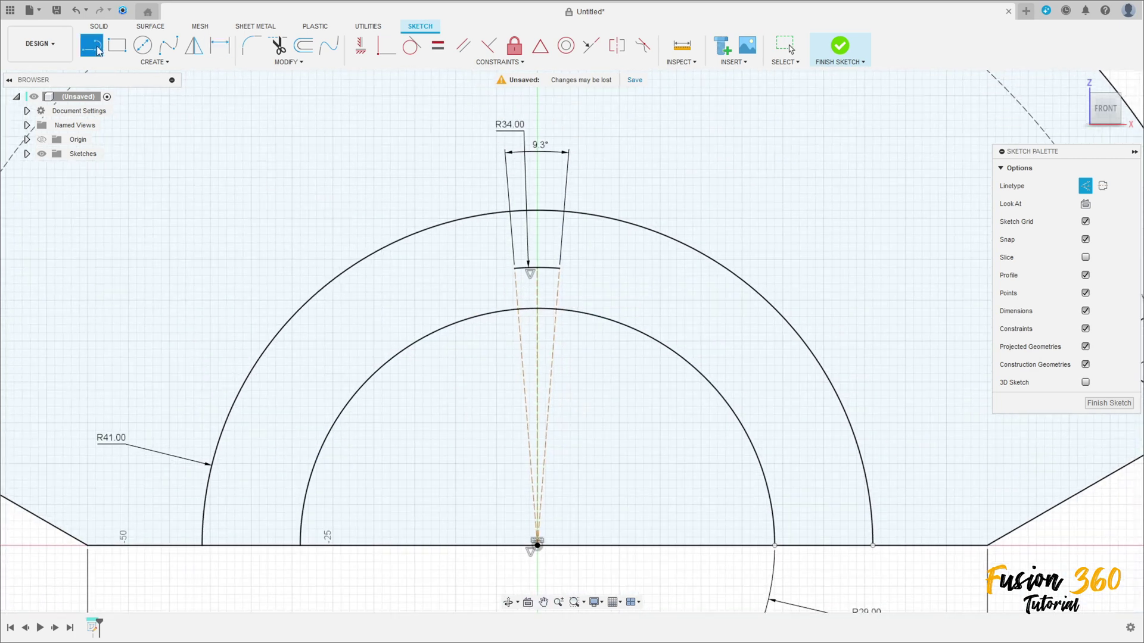
{"action": "left_click", "coordinate": [514, 269]}
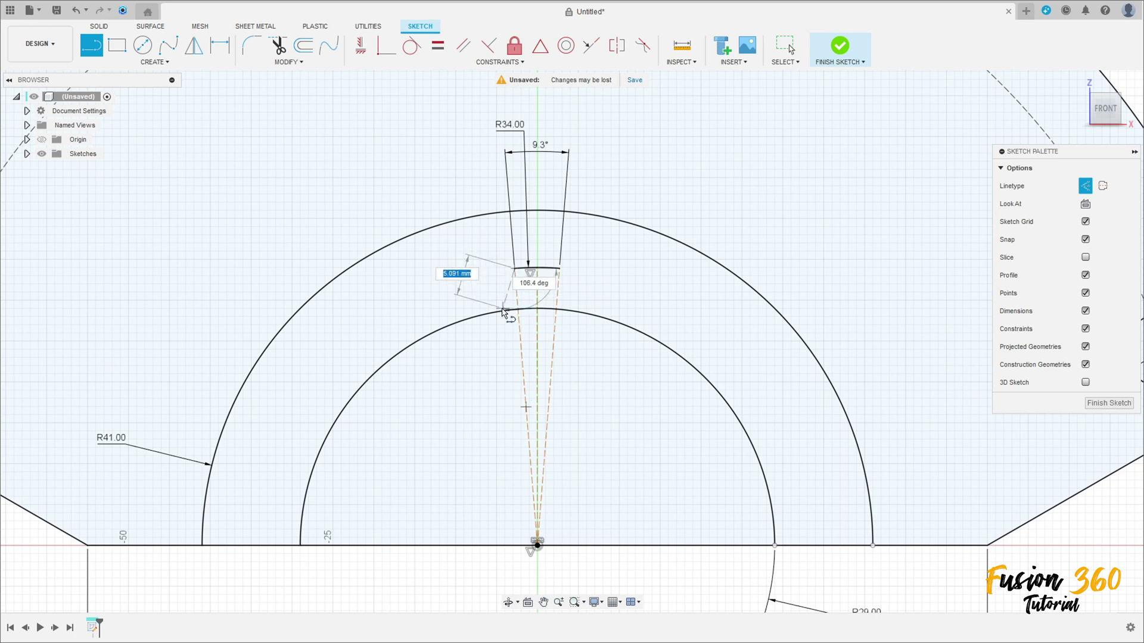
{"action": "left_click", "coordinate": [1085, 186]}
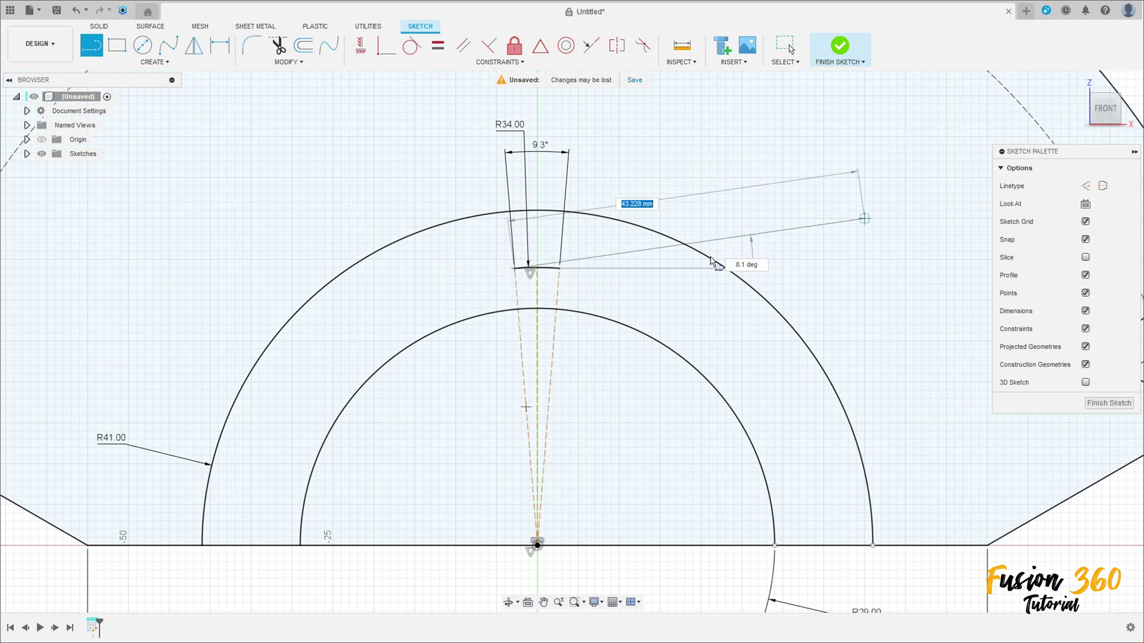
{"action": "double_click", "coordinate": [502, 311]}
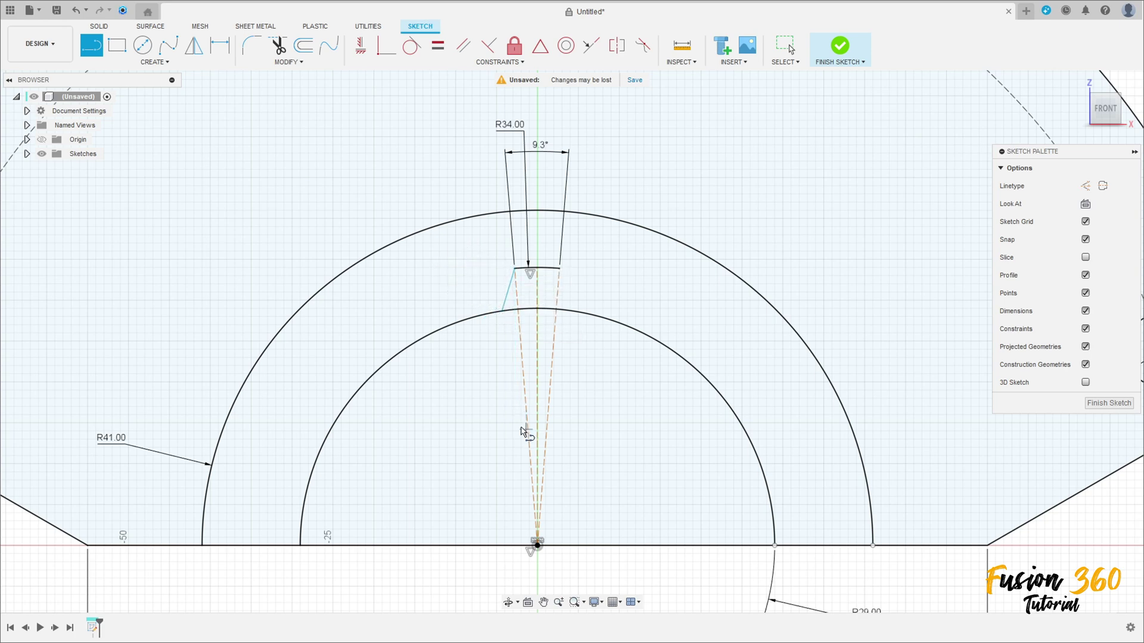
Dimension the flank line at 7.5° from the centre line
{"action": "left_click", "coordinate": [220, 45]}
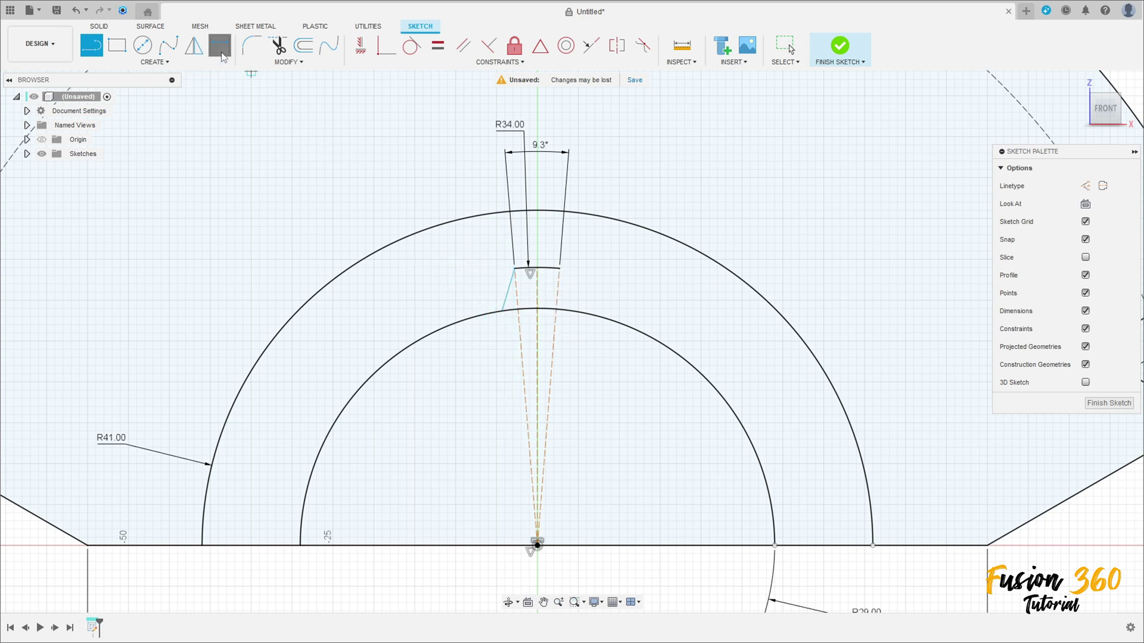
{"action": "left_click", "coordinate": [506, 298]}
{"action": "left_click", "coordinate": [535, 340]}
{"action": "left_click", "coordinate": [504, 388]}
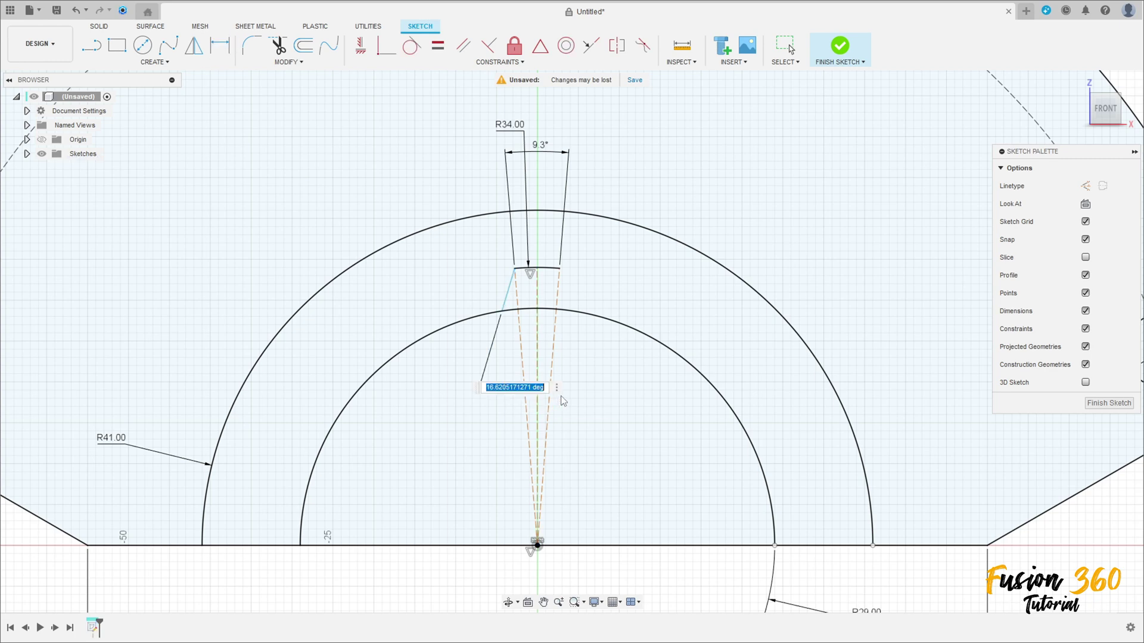
{"action": "type", "text": "7.5"}
{"action": "key", "text": "Return"}
{"action": "scroll", "coordinate": [539, 290], "scroll_direction": "up", "scroll_amount": 4}
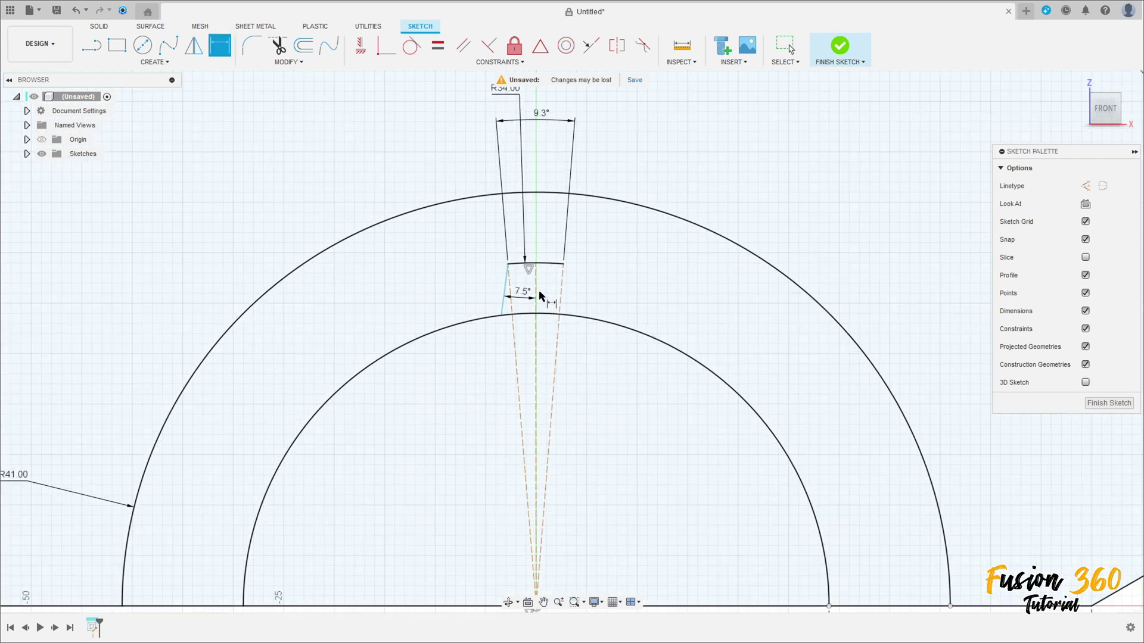
{"action": "scroll", "coordinate": [431, 293], "scroll_direction": "down", "scroll_amount": 1}
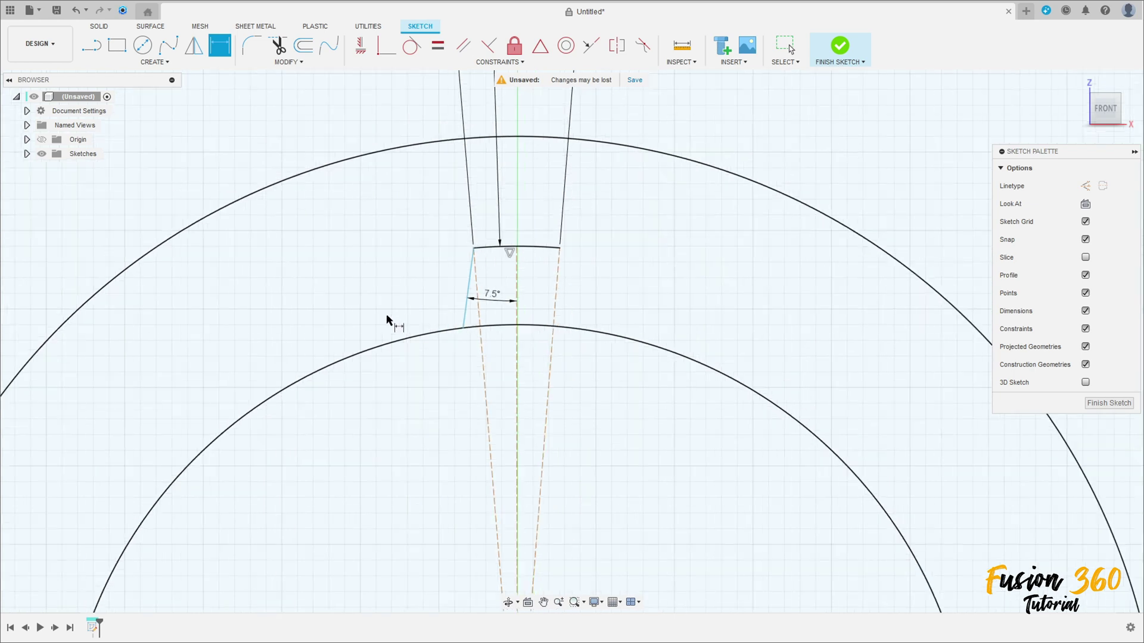
Mirror the slanted flank across the centre line to form the matching right flank
{"action": "left_click", "coordinate": [193, 45]}
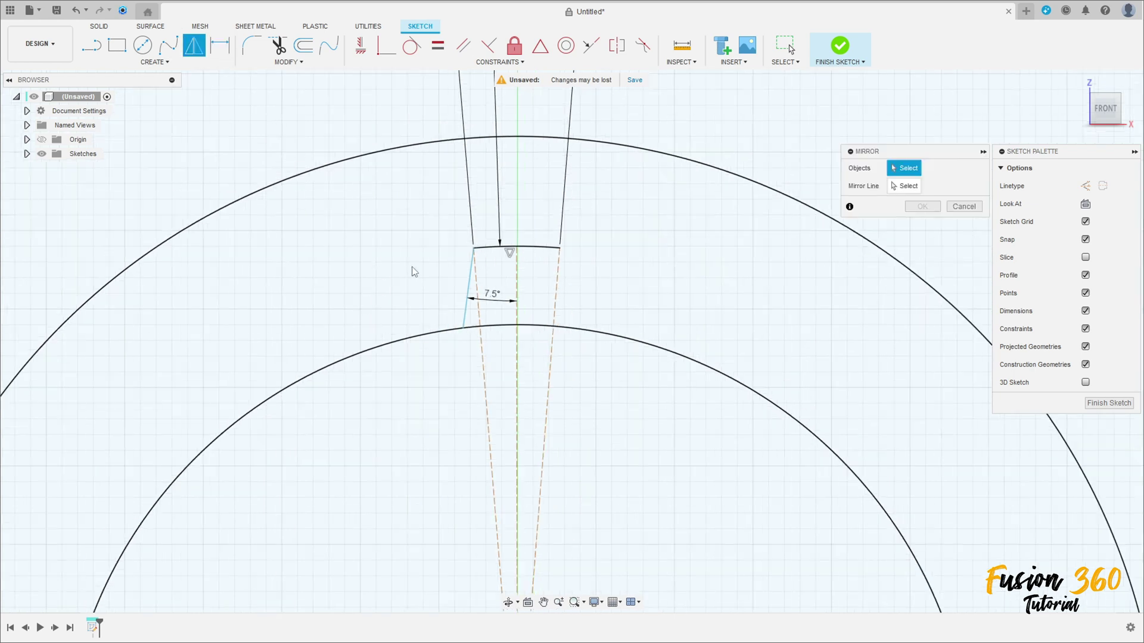
{"action": "left_click", "coordinate": [469, 306]}
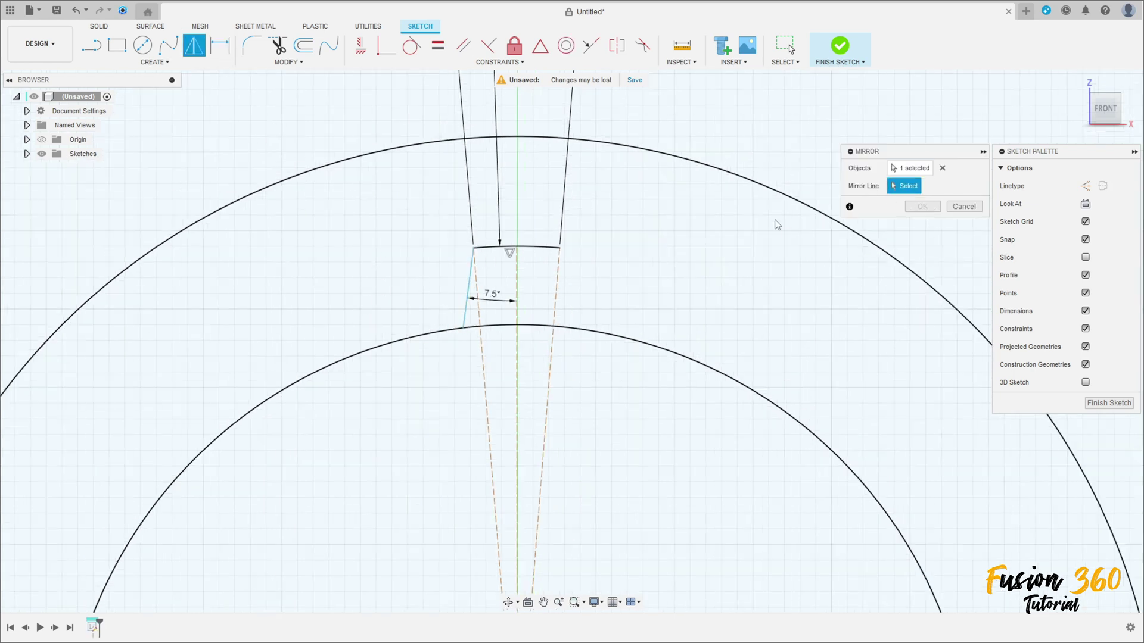
{"action": "left_click", "coordinate": [517, 295]}
{"action": "left_click", "coordinate": [909, 209]}
{"action": "scroll", "coordinate": [666, 377], "scroll_direction": "down", "scroll_amount": 3}
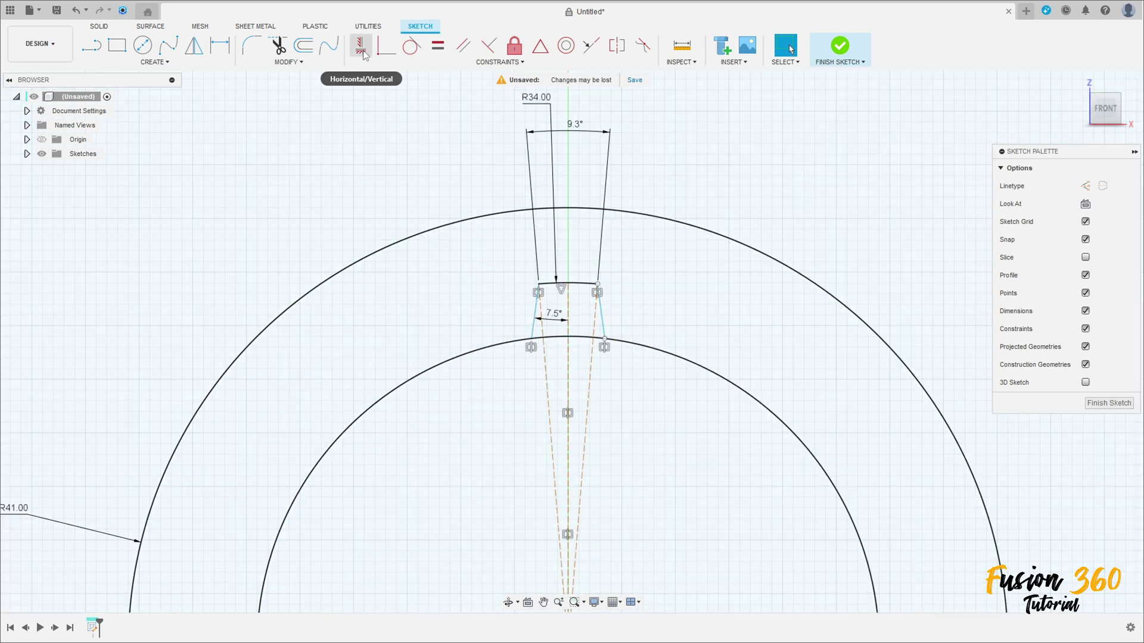
{"action": "left_click", "coordinate": [362, 49]}
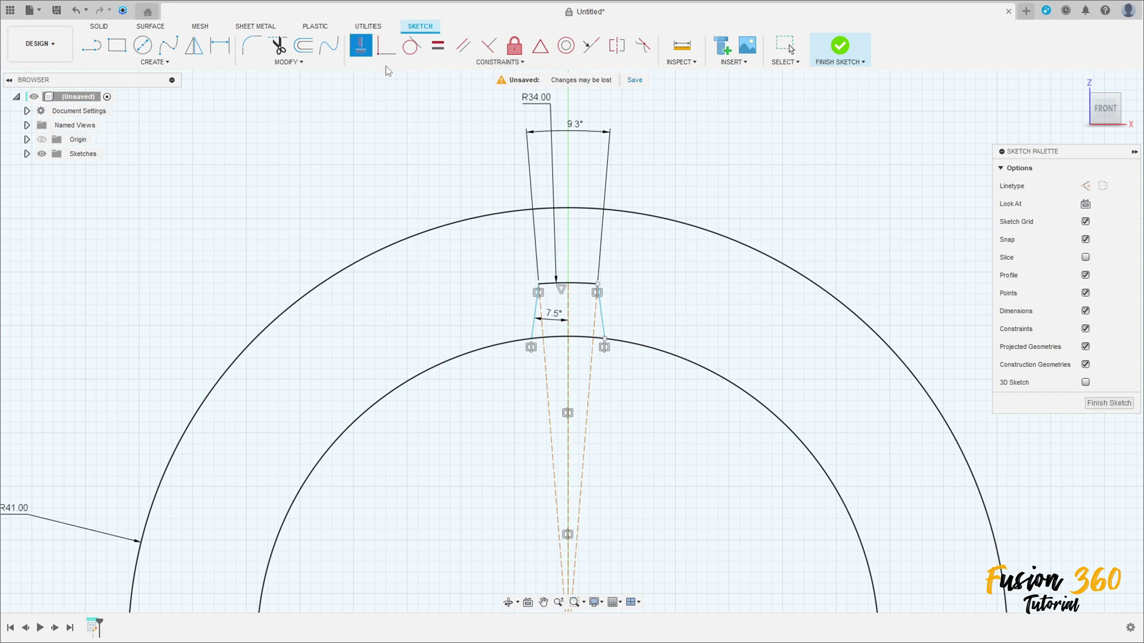
Constrain the tooth's top arc midpoint vertically to the origin and move the 7.5° dimension lower
{"action": "left_click", "coordinate": [568, 284]}
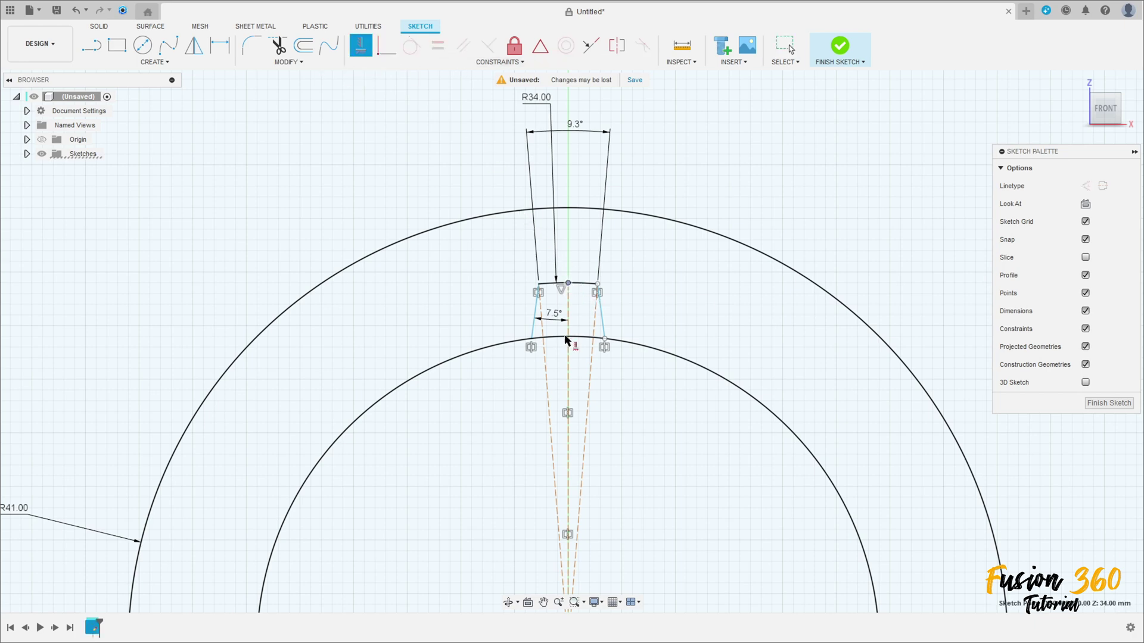
{"action": "scroll", "coordinate": [571, 548], "scroll_direction": "down", "scroll_amount": 5}
{"action": "scroll", "coordinate": [569, 482], "scroll_direction": "up", "scroll_amount": 2}
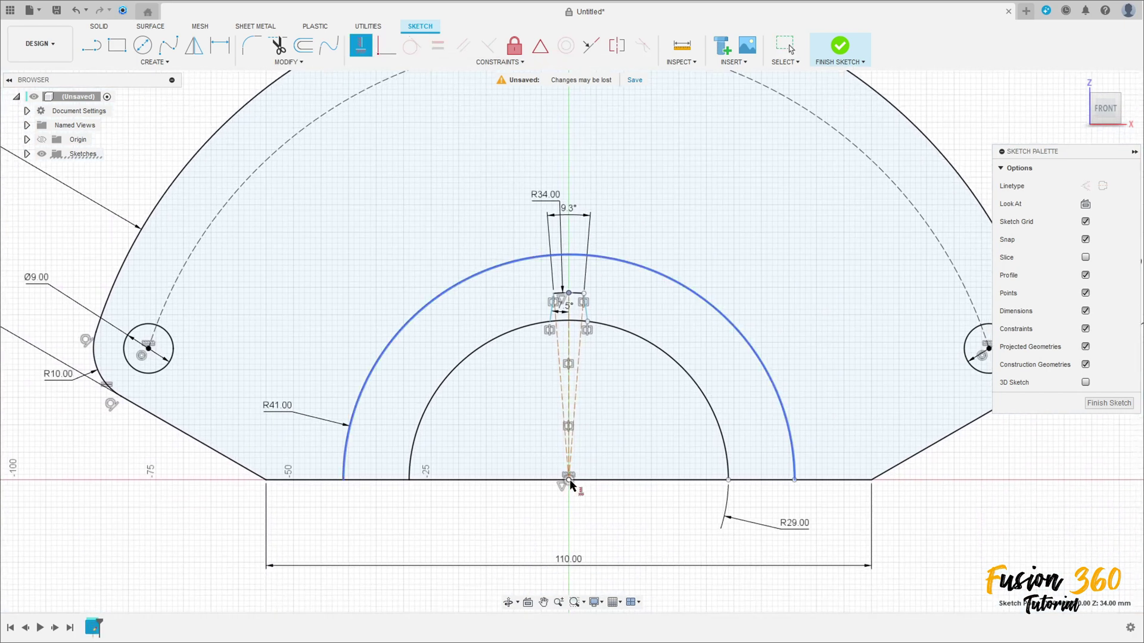
{"action": "scroll", "coordinate": [546, 329], "scroll_direction": "up", "scroll_amount": 3}
{"action": "scroll", "coordinate": [584, 293], "scroll_direction": "up", "scroll_amount": 3}
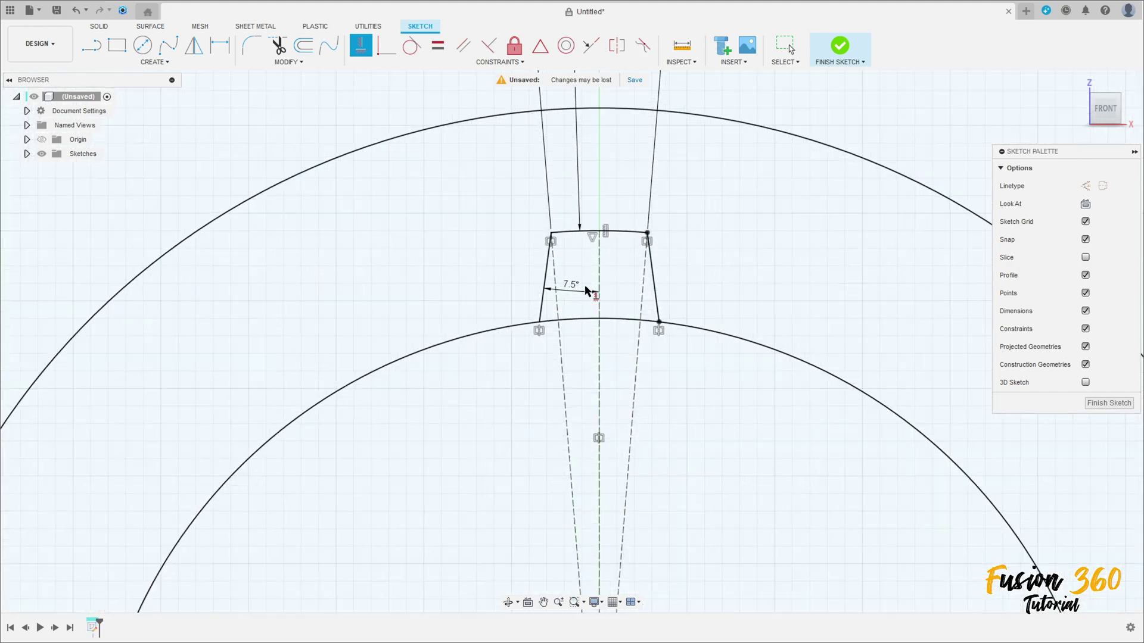
{"action": "scroll", "coordinate": [570, 298], "scroll_direction": "down", "scroll_amount": 2}
{"action": "key", "text": "Escape"}
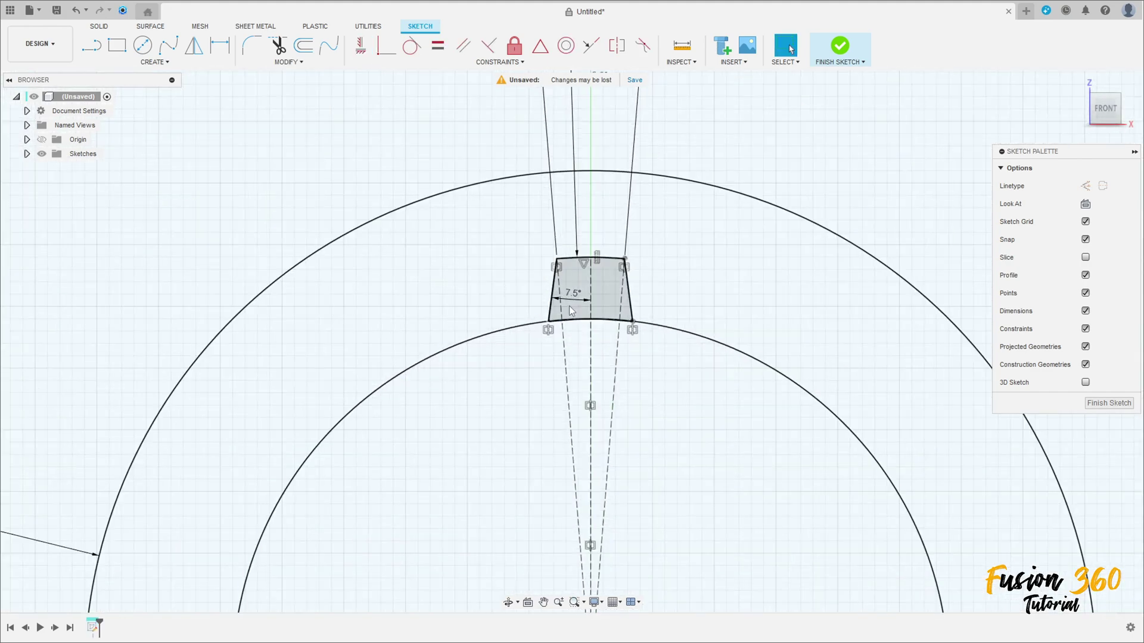
{"action": "left_click_drag", "start_coordinate": [570, 337], "coordinate": [554, 457]}
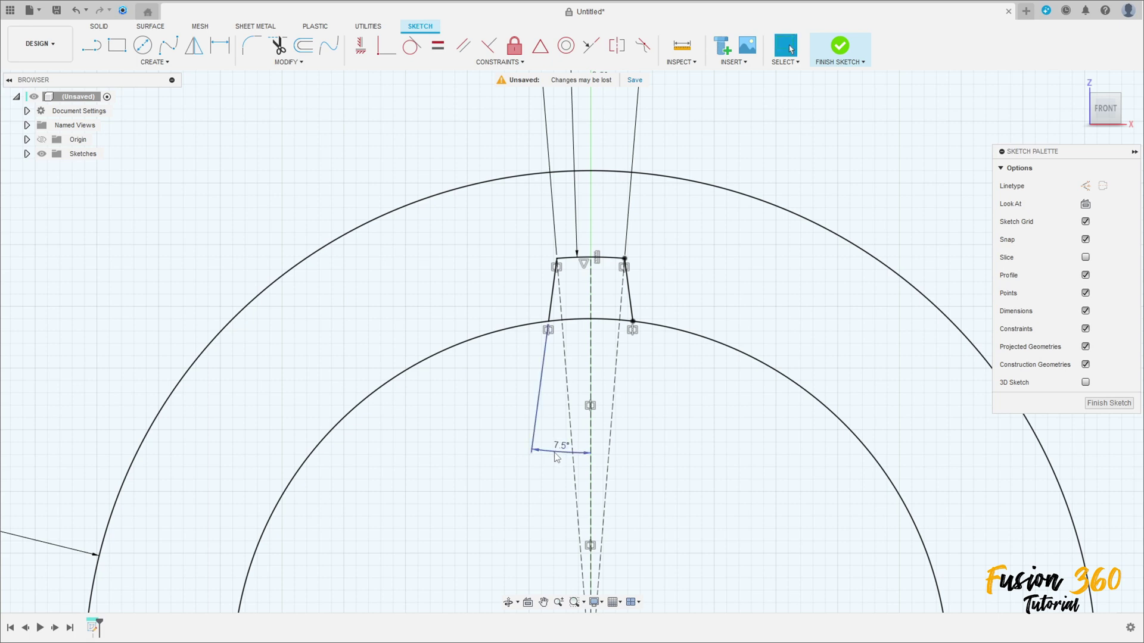
{"action": "scroll", "coordinate": [556, 457], "scroll_direction": "down", "scroll_amount": 5}
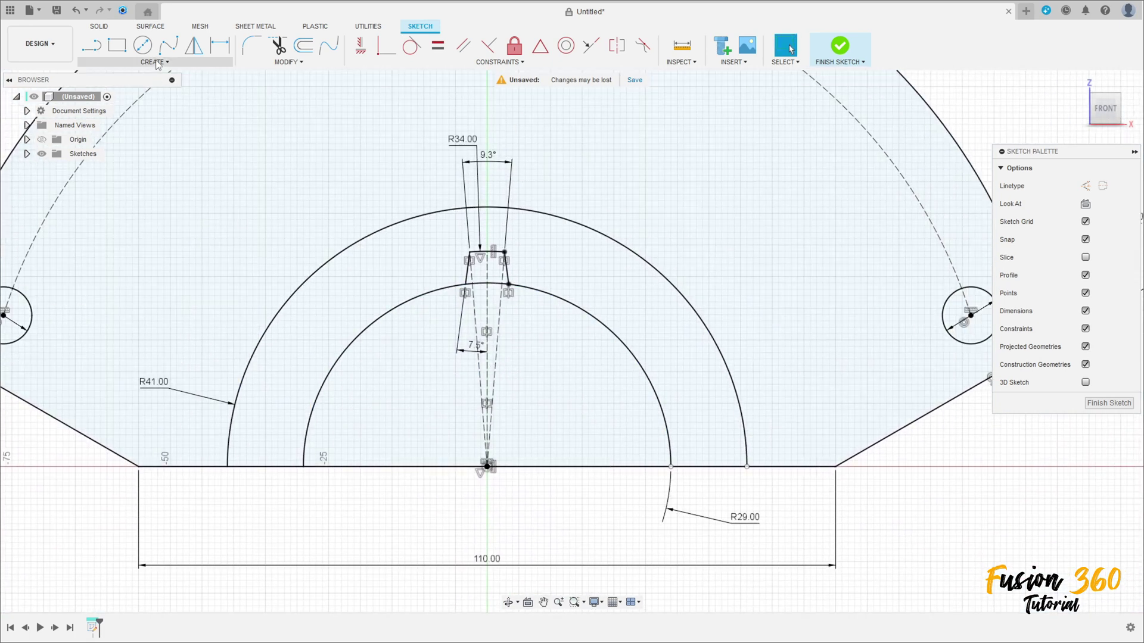
Start a circular pattern of the tooth's three edges around the inner circle's centre
{"action": "left_click", "coordinate": [156, 62]}
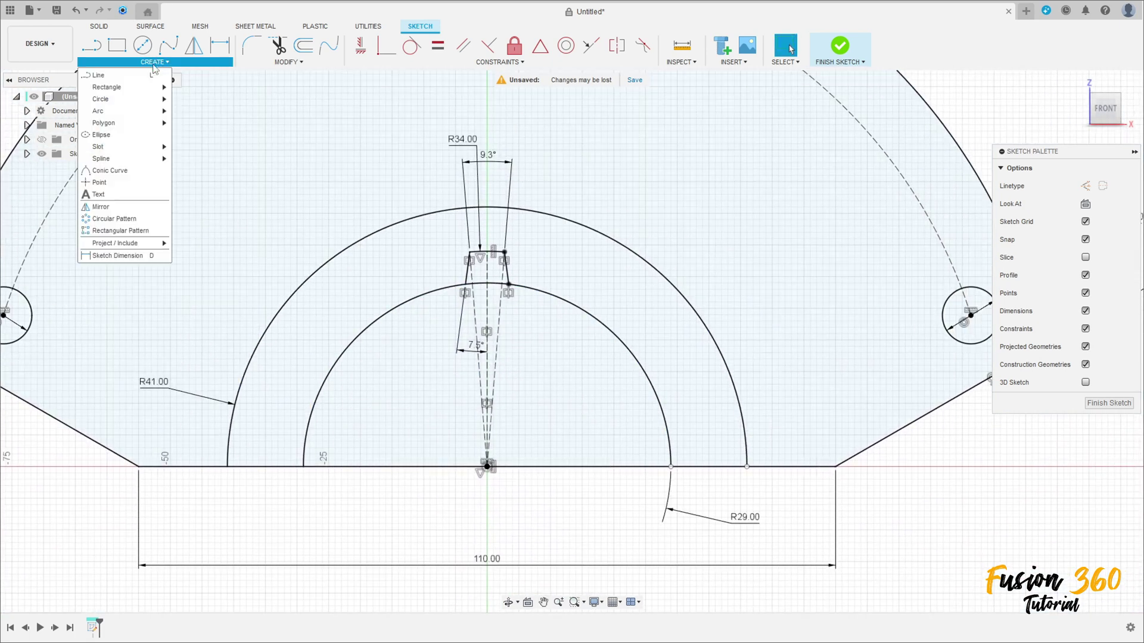
{"action": "left_click", "coordinate": [128, 226]}
{"action": "scroll", "coordinate": [468, 271], "scroll_direction": "up", "scroll_amount": 3}
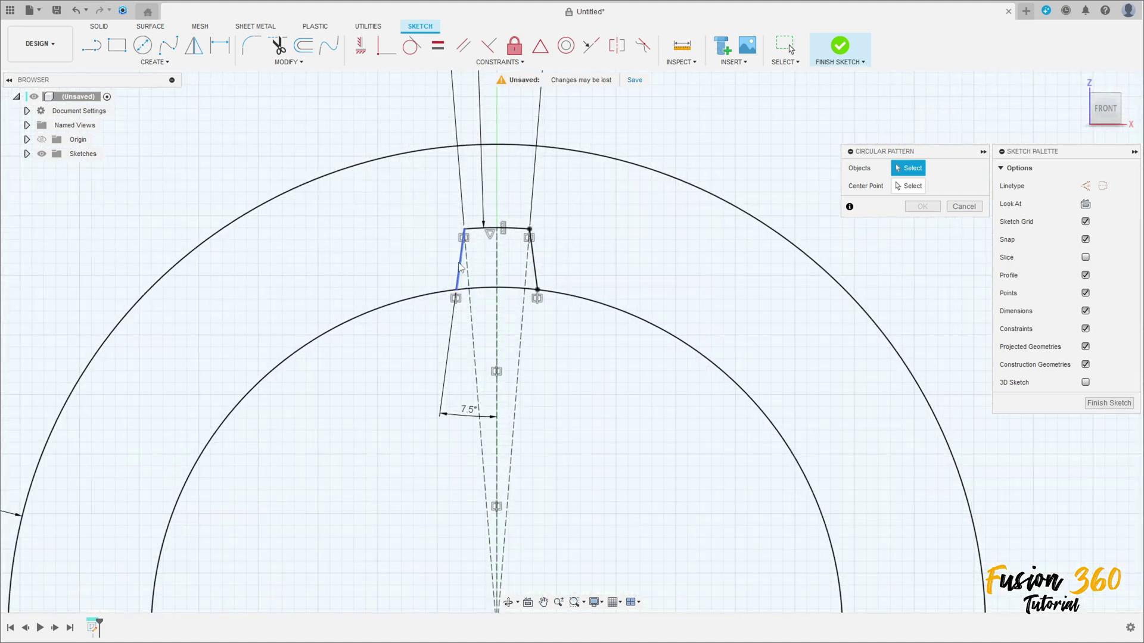
{"action": "left_click", "coordinate": [460, 266]}
{"action": "left_click", "coordinate": [514, 230]}
{"action": "left_click", "coordinate": [534, 266]}
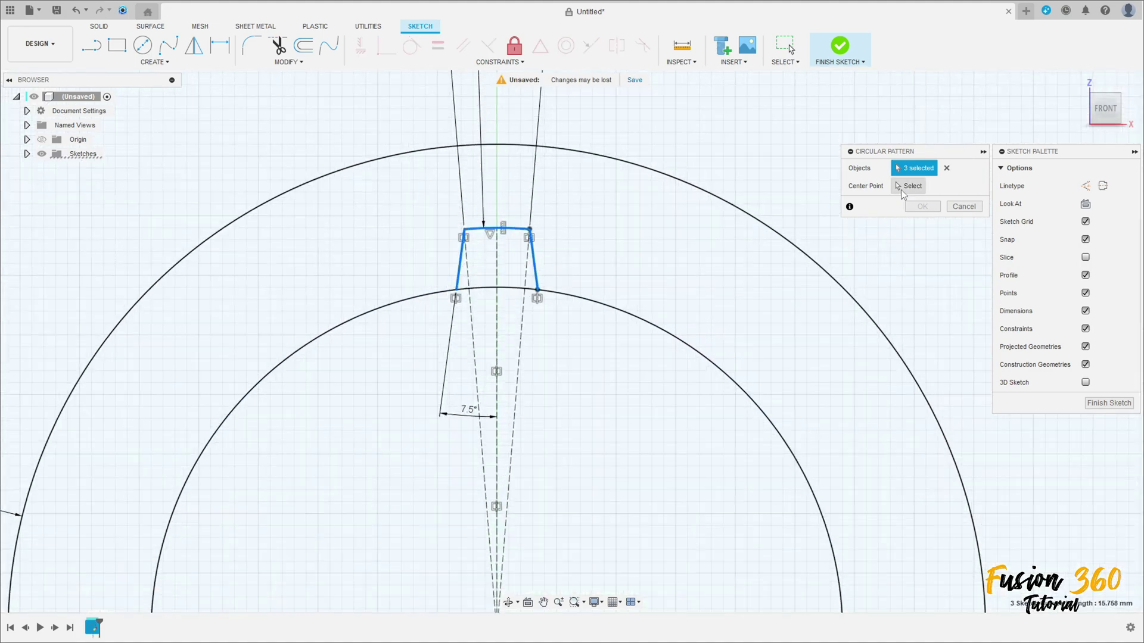
{"action": "left_click", "coordinate": [900, 188]}
{"action": "left_click", "coordinate": [636, 320]}
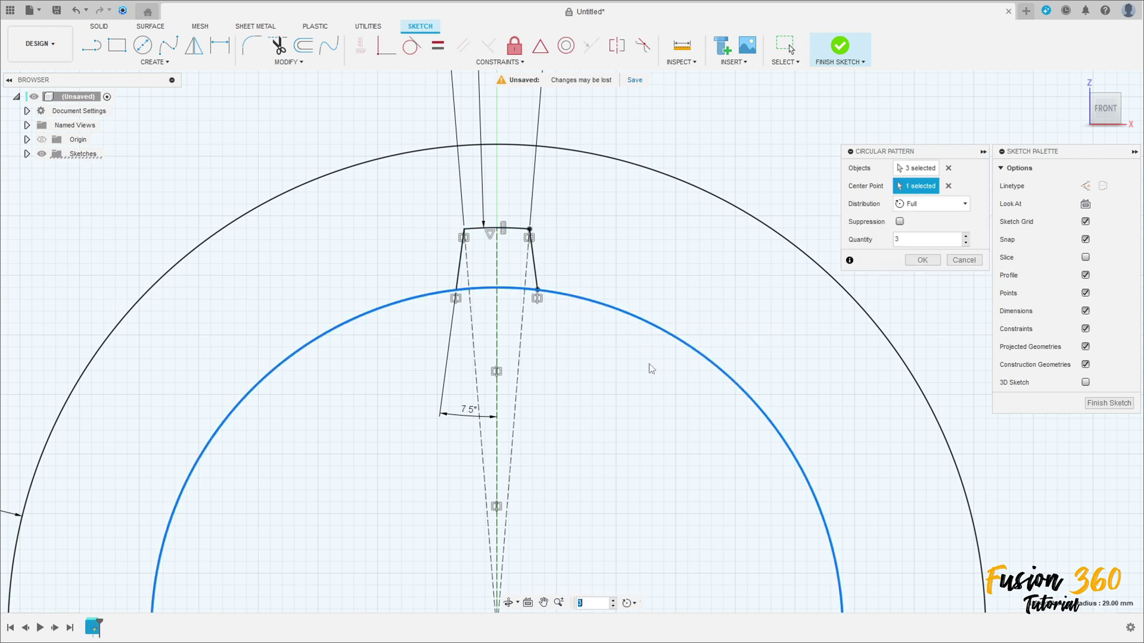
{"action": "scroll", "coordinate": [651, 369], "scroll_direction": "down", "scroll_amount": 5}
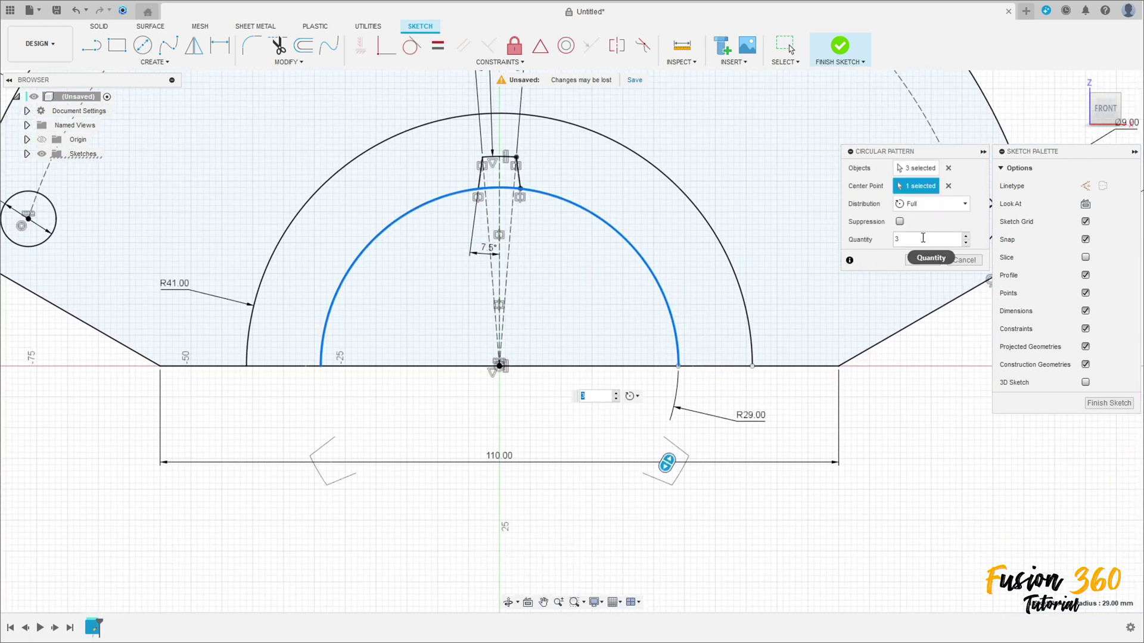
Set the pattern to Partial over 90° with quantity 5 and confirm
{"action": "left_click", "coordinate": [932, 204]}
{"action": "left_click", "coordinate": [917, 229]}
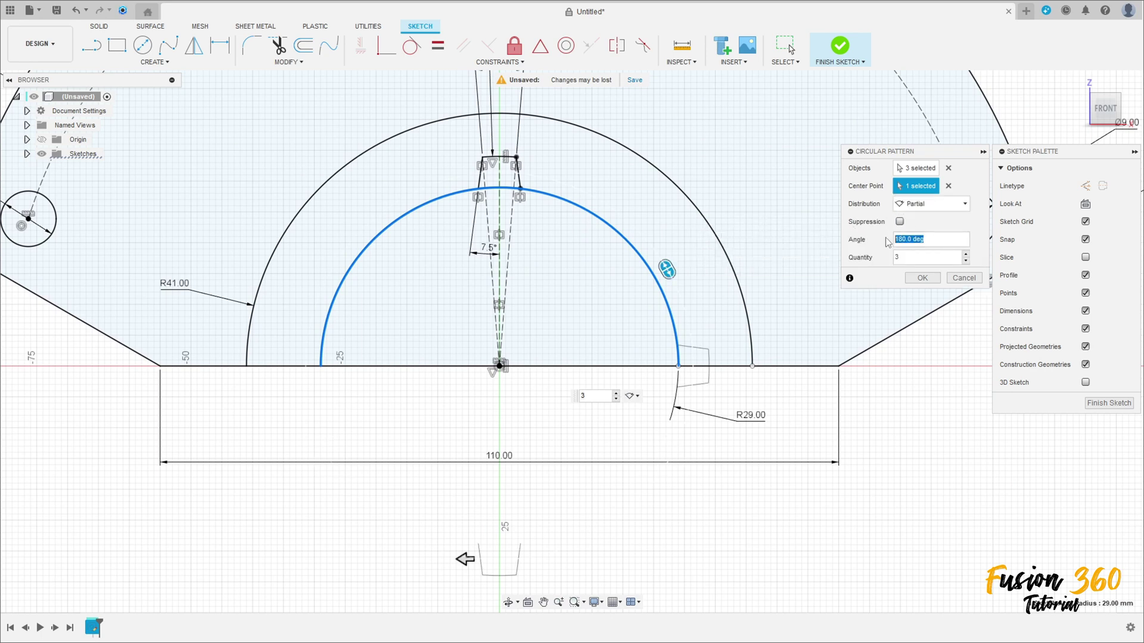
{"action": "type", "text": "90"}
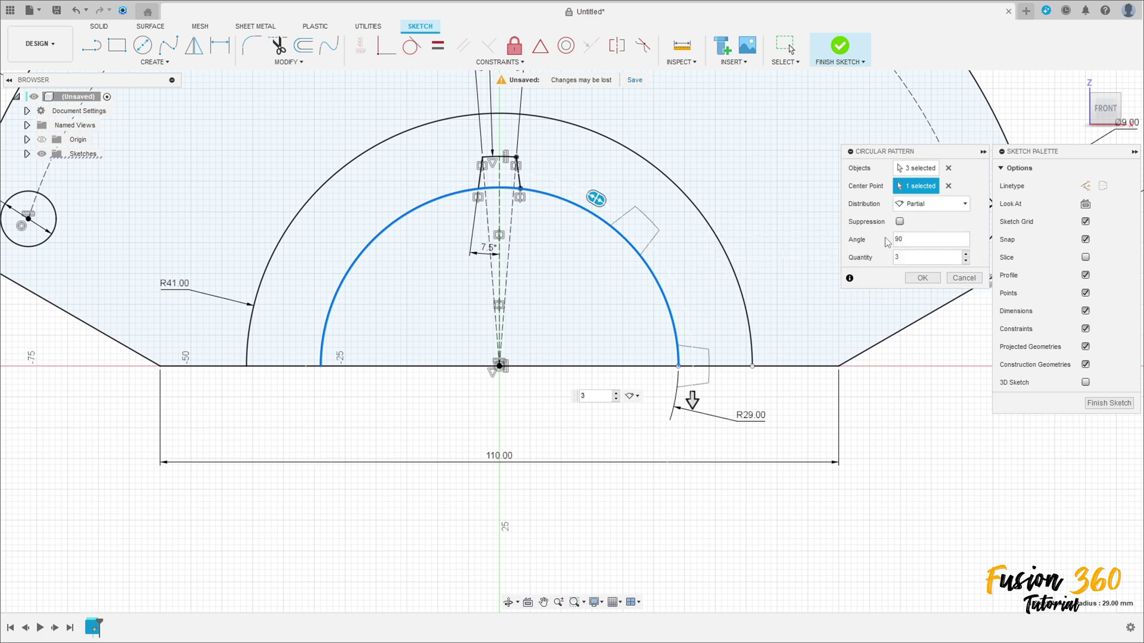
{"action": "left_click", "coordinate": [968, 256]}
{"action": "left_click", "coordinate": [968, 256]}
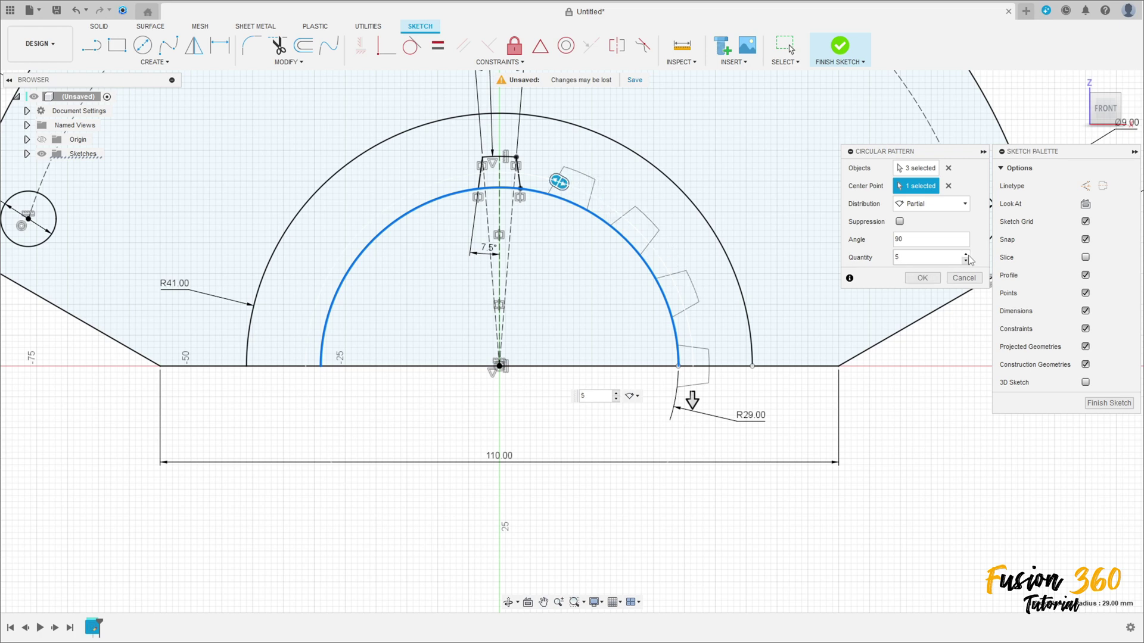
{"action": "left_click", "coordinate": [922, 279]}
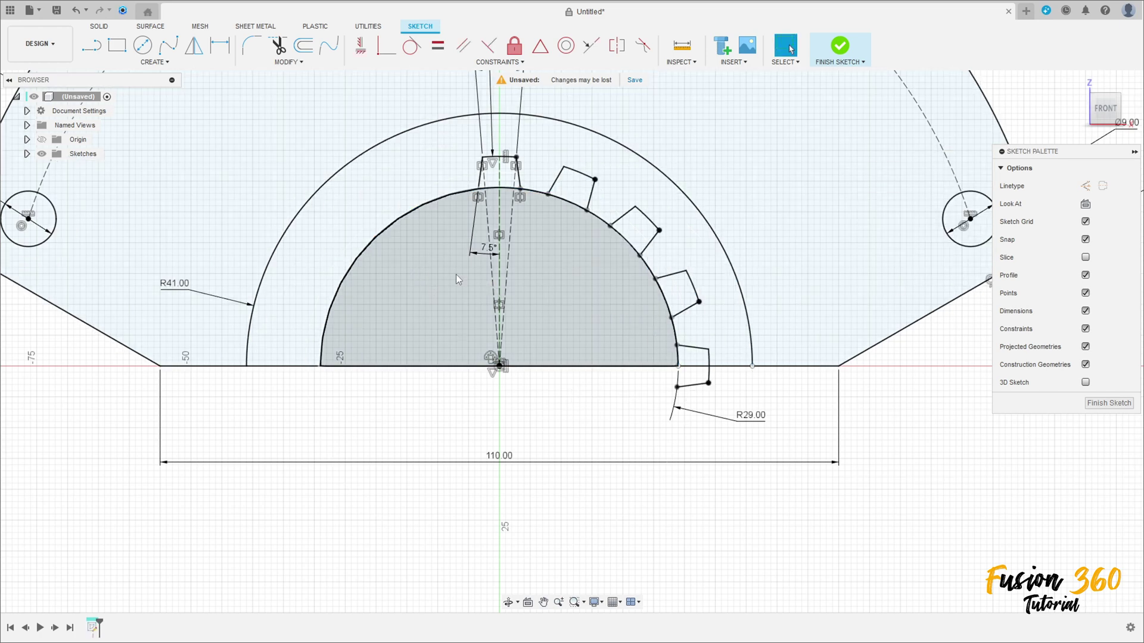
Mirror the seven patterned slot edges, using the dashed vertical centre line as mirror line
{"action": "middle_click_drag", "start_coordinate": [456, 279], "coordinate": [493, 311]}
{"action": "left_click", "coordinate": [194, 46]}
{"action": "left_click", "coordinate": [590, 223]}
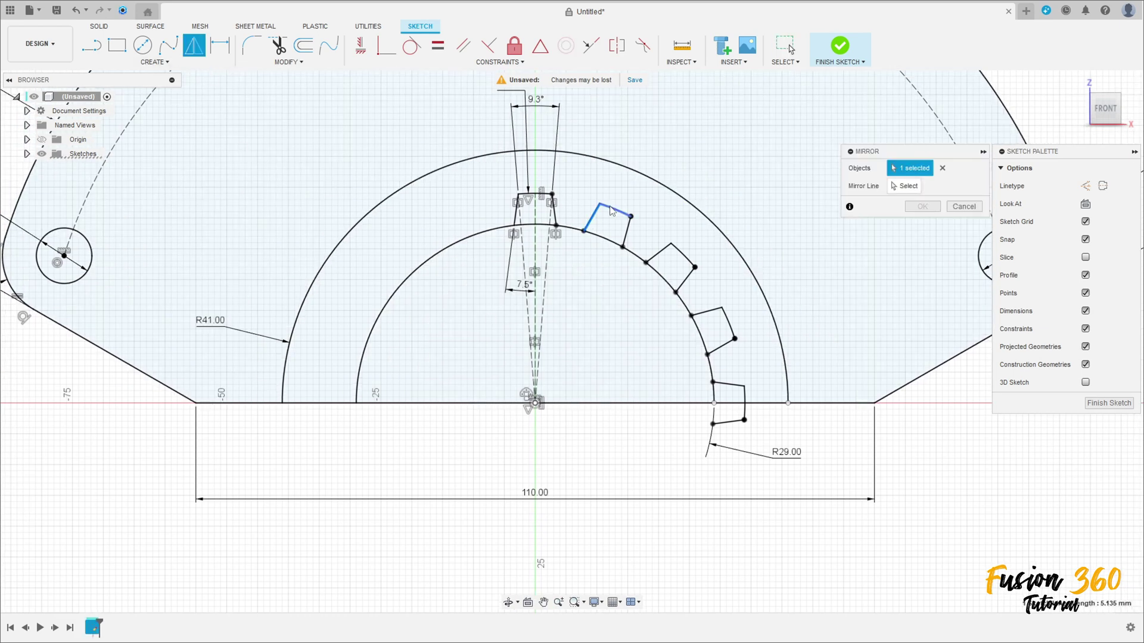
{"action": "left_click", "coordinate": [614, 213]}
{"action": "left_click", "coordinate": [627, 232]}
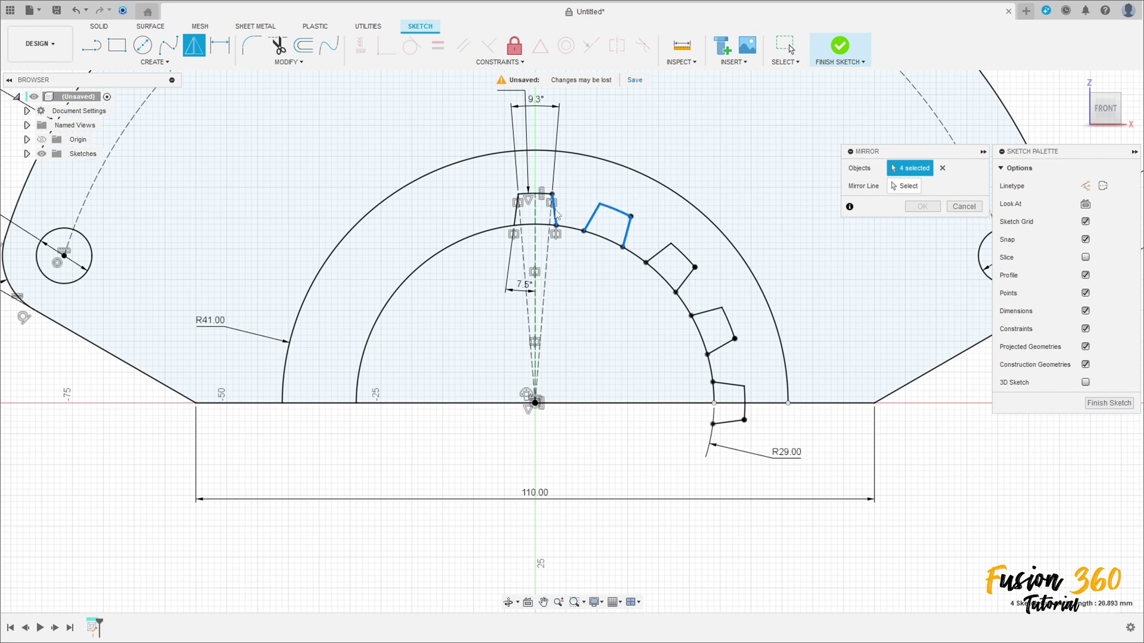
{"action": "left_click", "coordinate": [662, 253]}
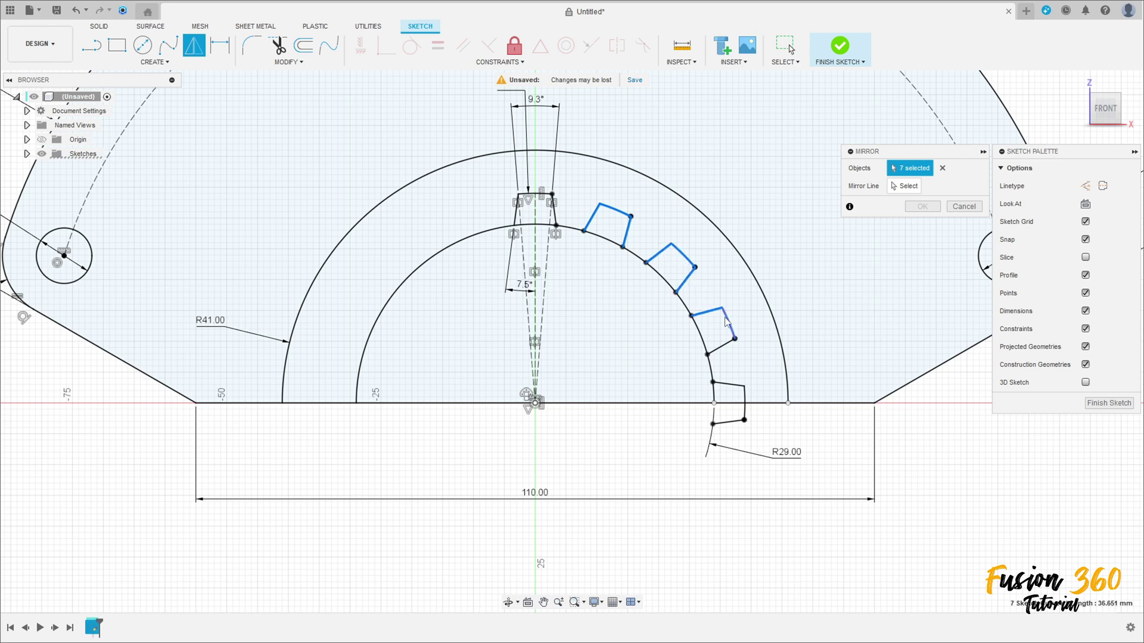
{"action": "left_click", "coordinate": [727, 342]}
{"action": "left_click", "coordinate": [739, 389]}
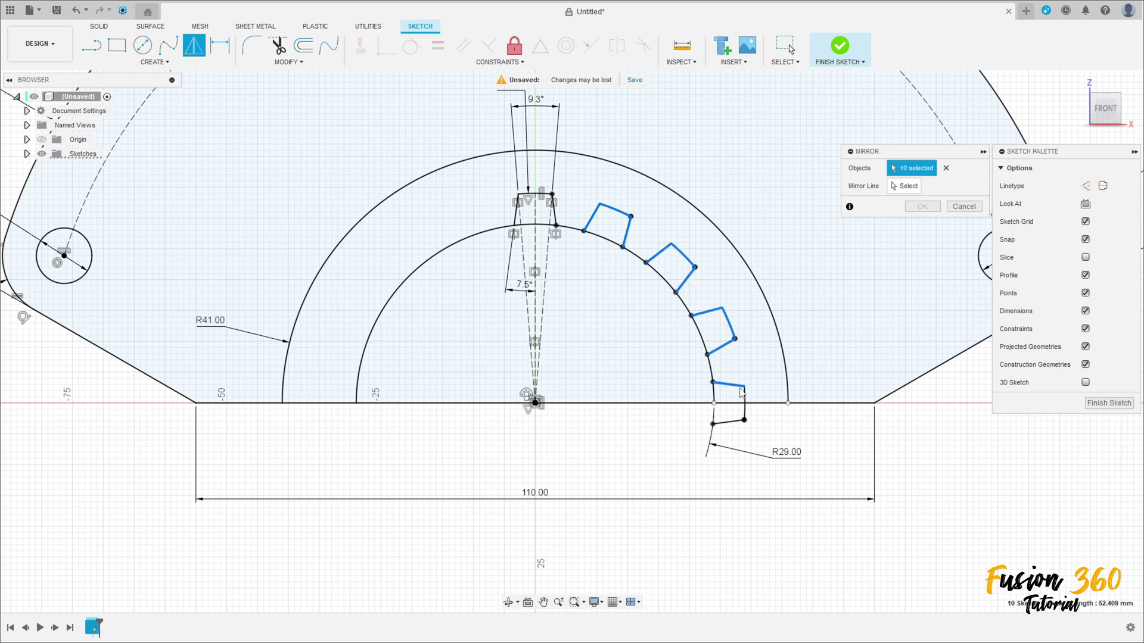
{"action": "left_click", "coordinate": [746, 402]}
{"action": "left_click", "coordinate": [898, 186]}
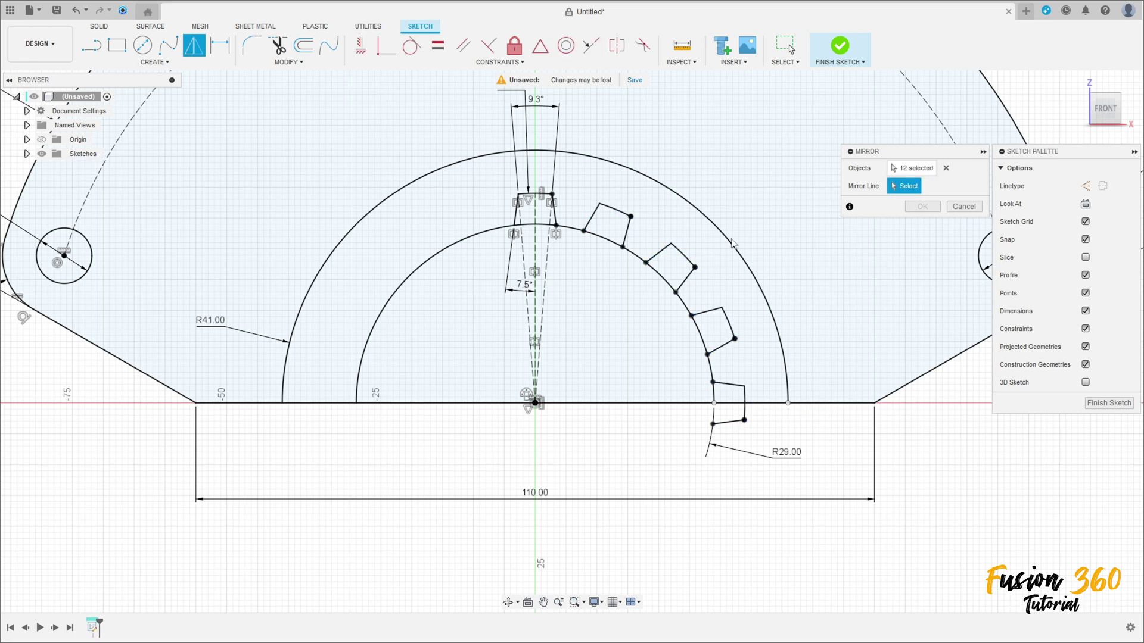
{"action": "left_click", "coordinate": [537, 257]}
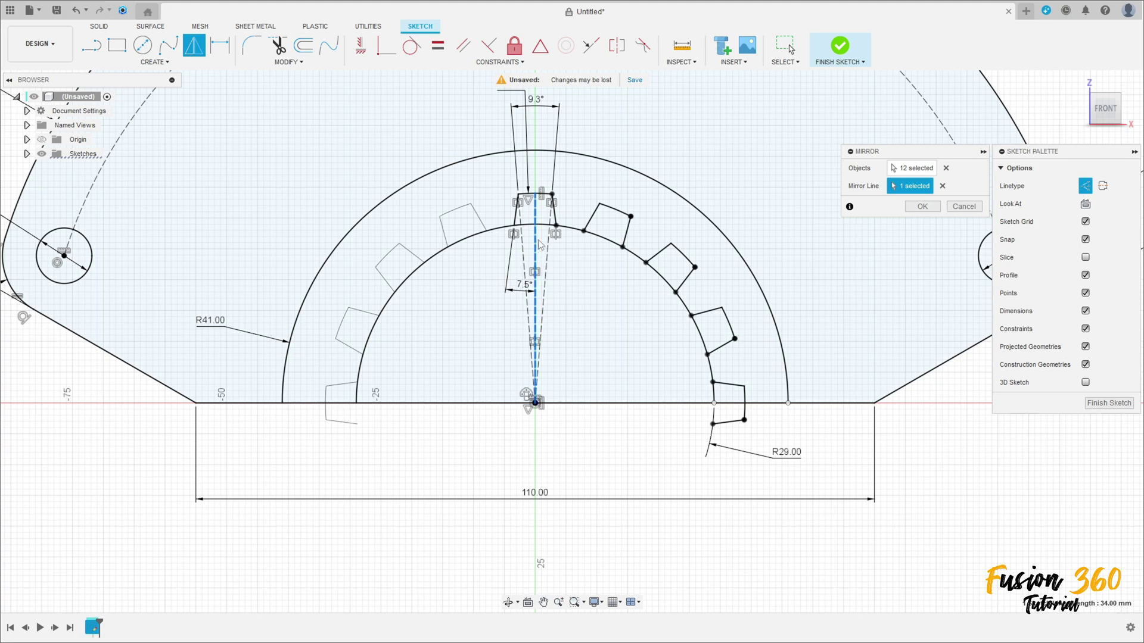
Confirm the mirror so the teeth fill the left half of the inner arc
{"action": "left_click", "coordinate": [910, 212]}
{"action": "scroll", "coordinate": [623, 342], "scroll_direction": "up", "scroll_amount": 5}
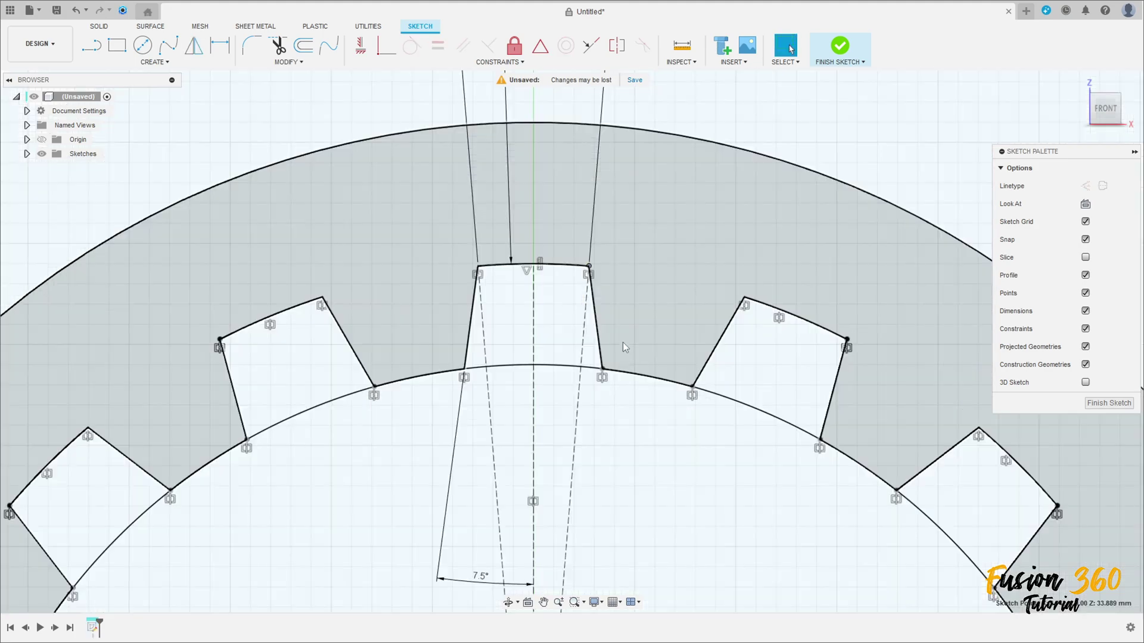
{"action": "scroll", "coordinate": [621, 375], "scroll_direction": "down", "scroll_amount": 8}
{"action": "middle_click_drag", "start_coordinate": [592, 305], "coordinate": [517, 236]}
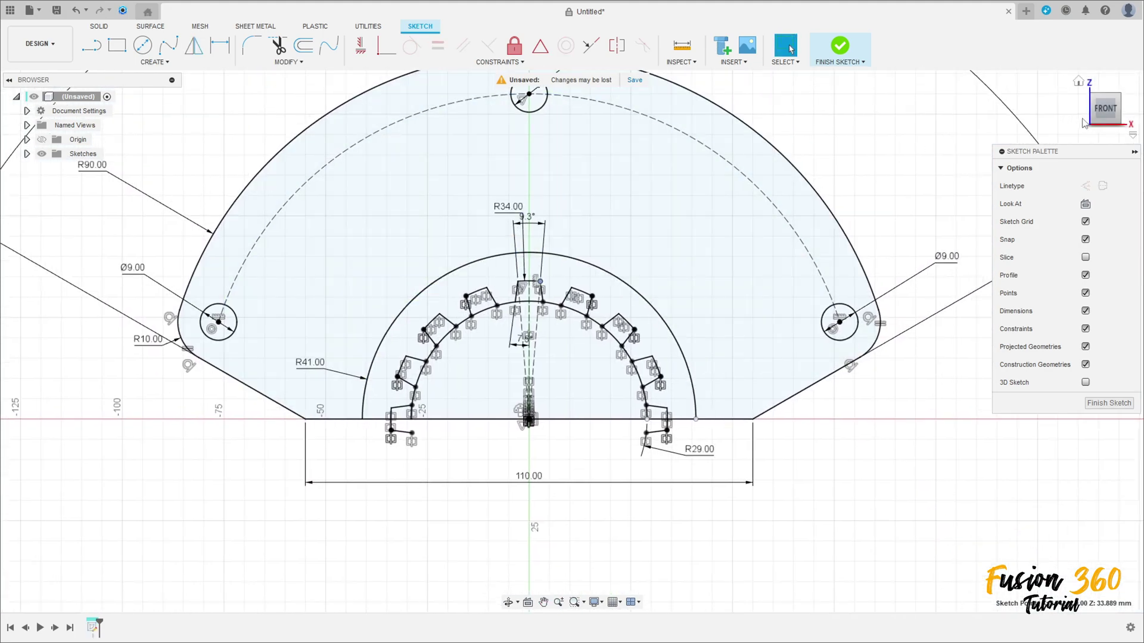
{"action": "scroll", "coordinate": [474, 395], "scroll_direction": "up", "scroll_amount": 3}
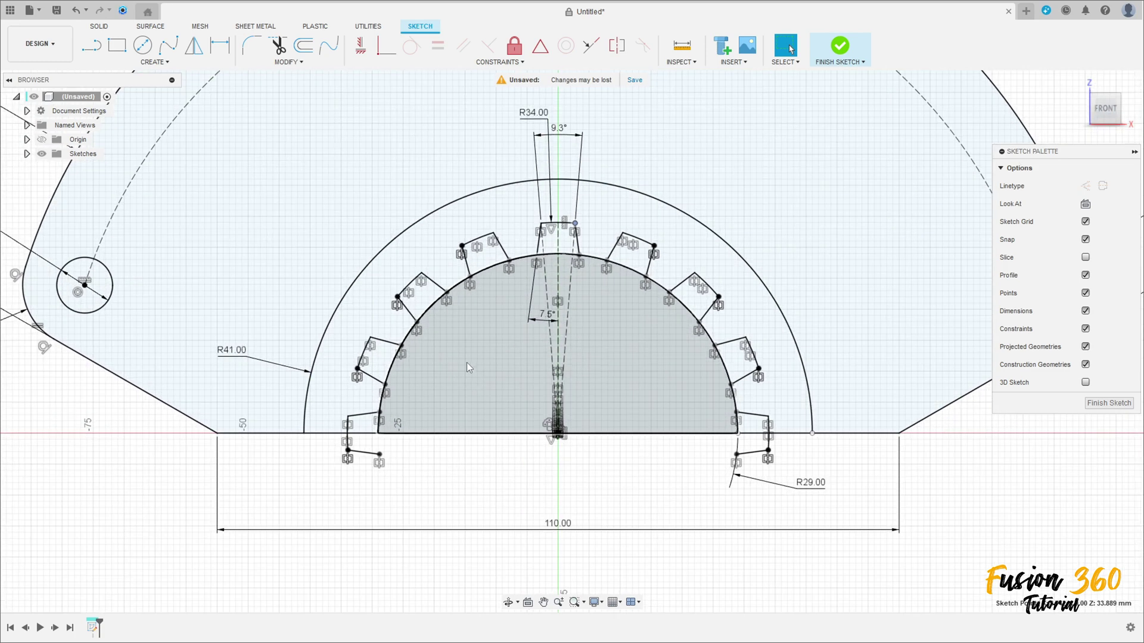
Trim the inner-arc segments lying between and inside the teeth with Trim (T)
{"action": "key", "text": "t"}
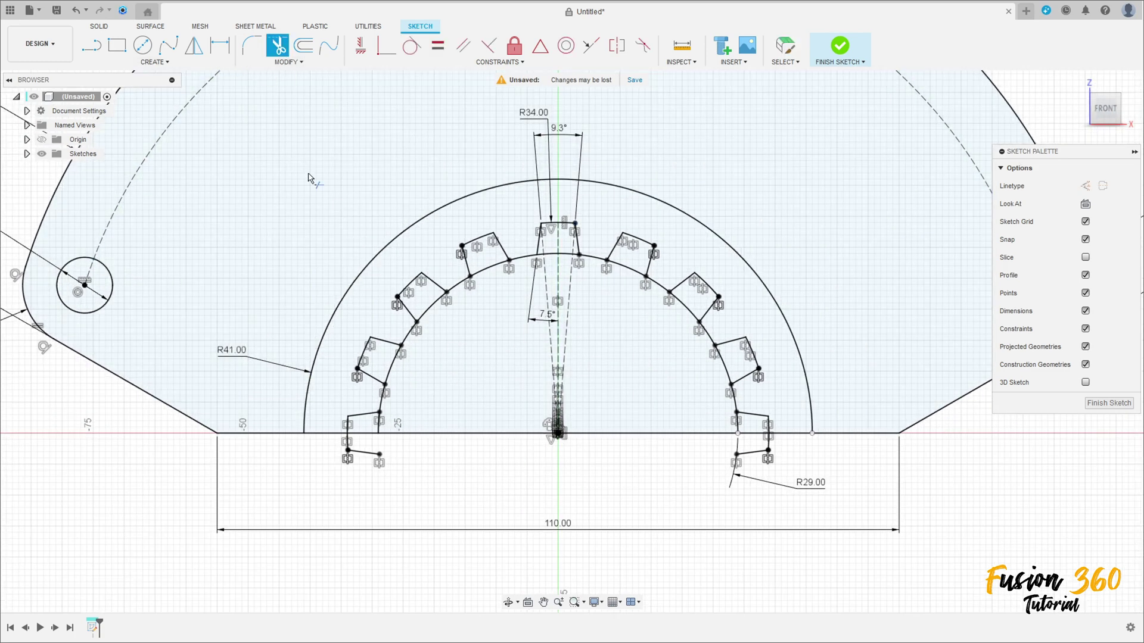
{"action": "scroll", "coordinate": [398, 383], "scroll_direction": "up", "scroll_amount": 3}
{"action": "left_click", "coordinate": [433, 313]}
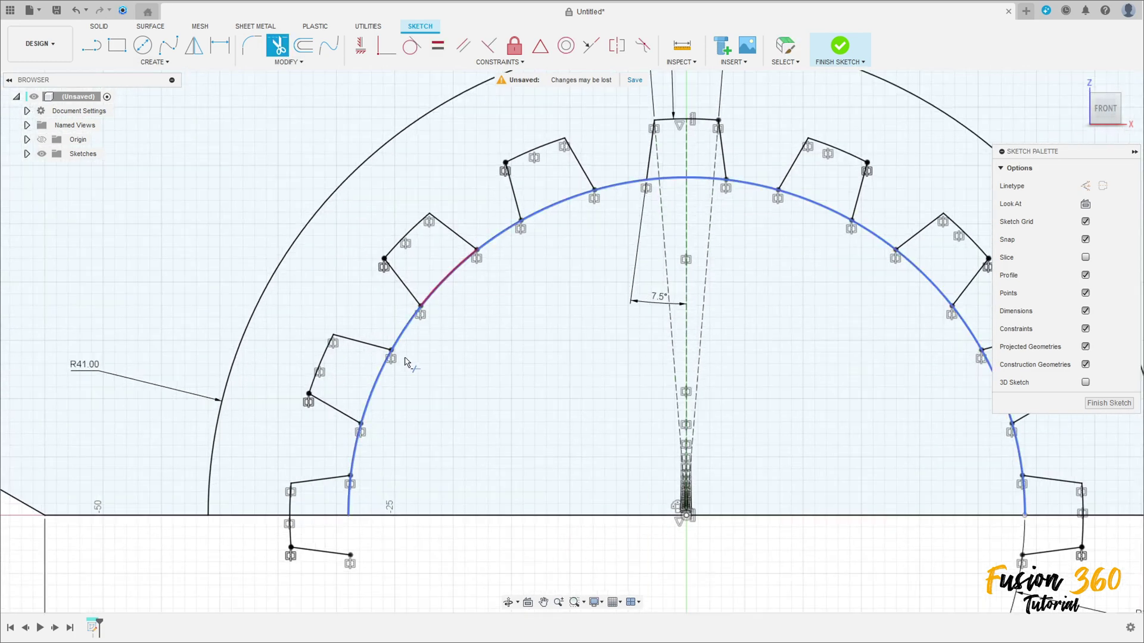
{"action": "left_click", "coordinate": [373, 387]}
{"action": "left_click", "coordinate": [563, 204]}
{"action": "scroll", "coordinate": [672, 182], "scroll_direction": "up", "scroll_amount": 5}
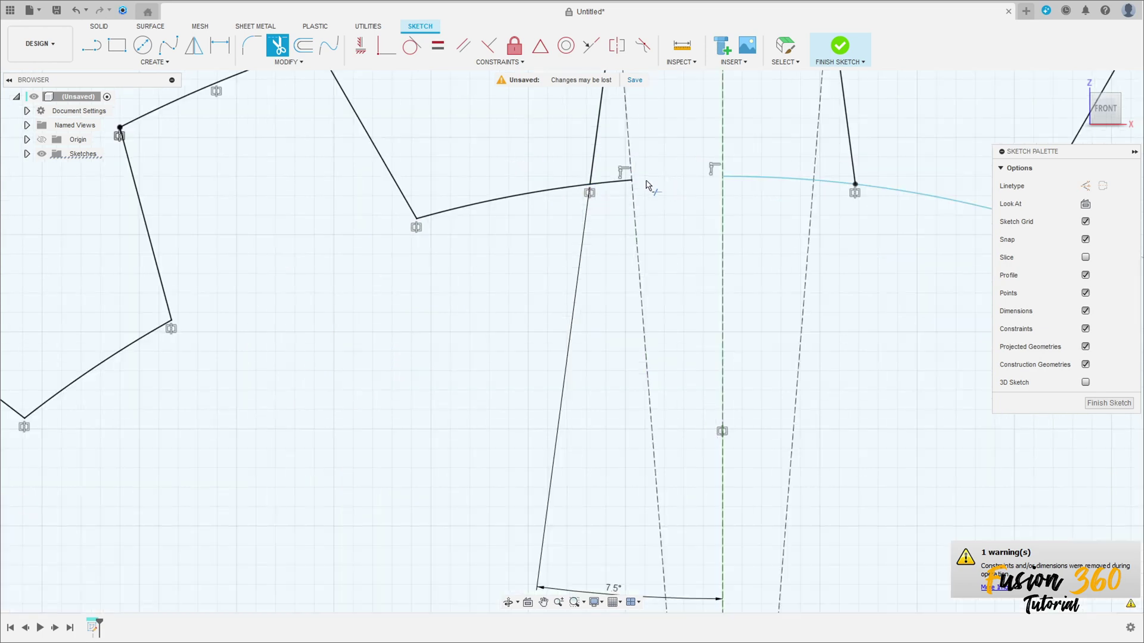
{"action": "scroll", "coordinate": [768, 211], "scroll_direction": "down", "scroll_amount": 5}
{"action": "left_click", "coordinate": [611, 182]}
{"action": "scroll", "coordinate": [659, 255], "scroll_direction": "up", "scroll_amount": 3}
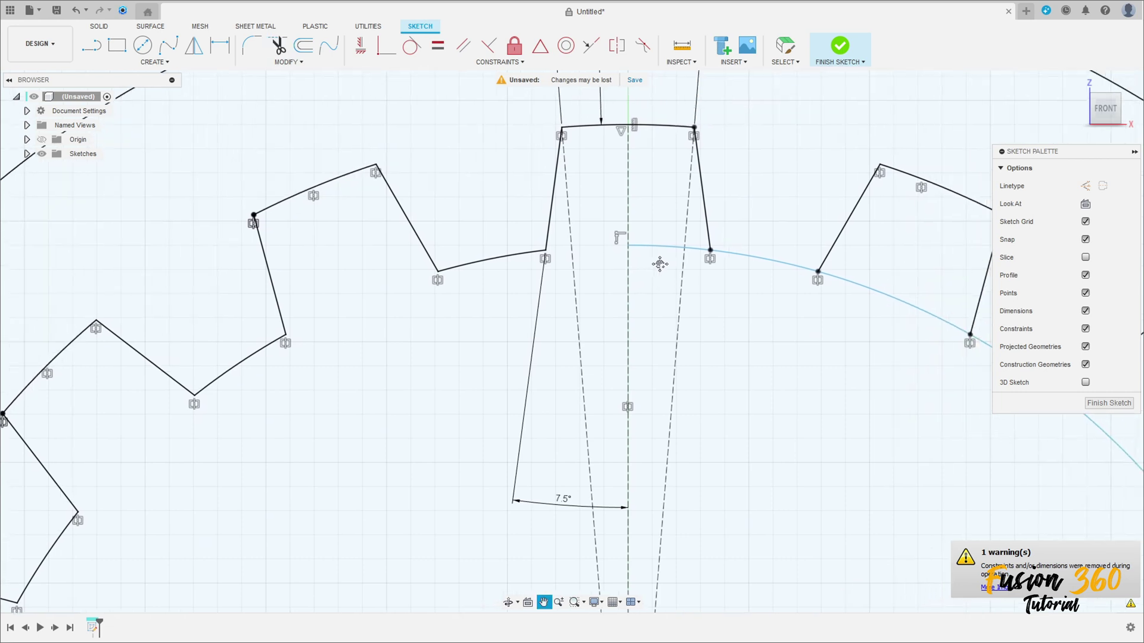
{"action": "left_click", "coordinate": [674, 246]}
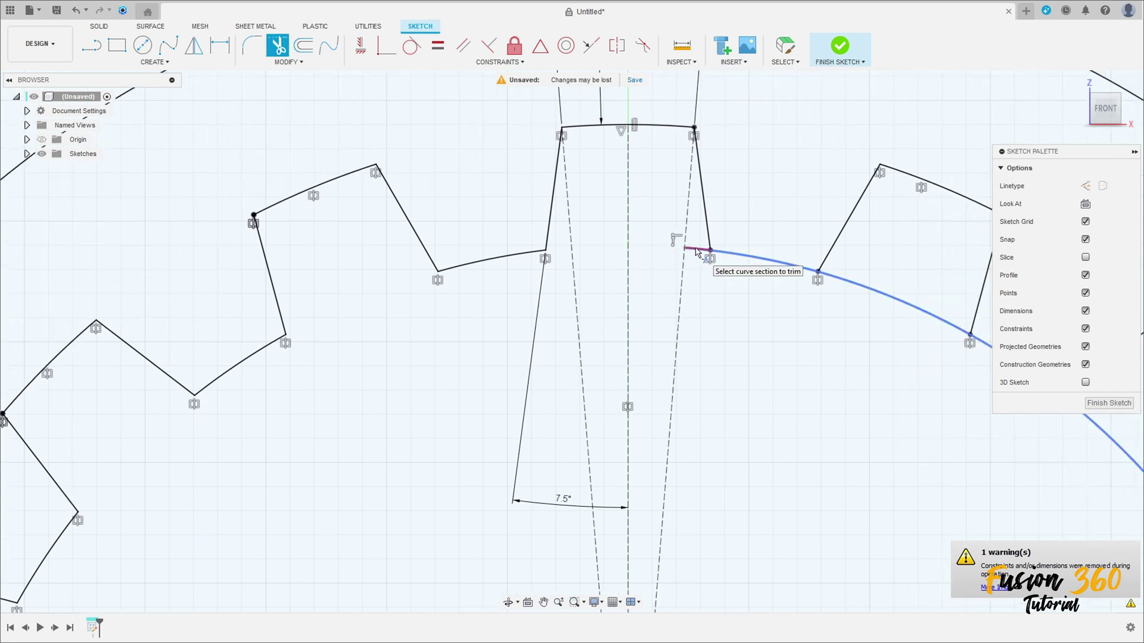
{"action": "scroll", "coordinate": [679, 332], "scroll_direction": "down", "scroll_amount": 2}
{"action": "scroll", "coordinate": [727, 230], "scroll_direction": "up", "scroll_amount": 2}
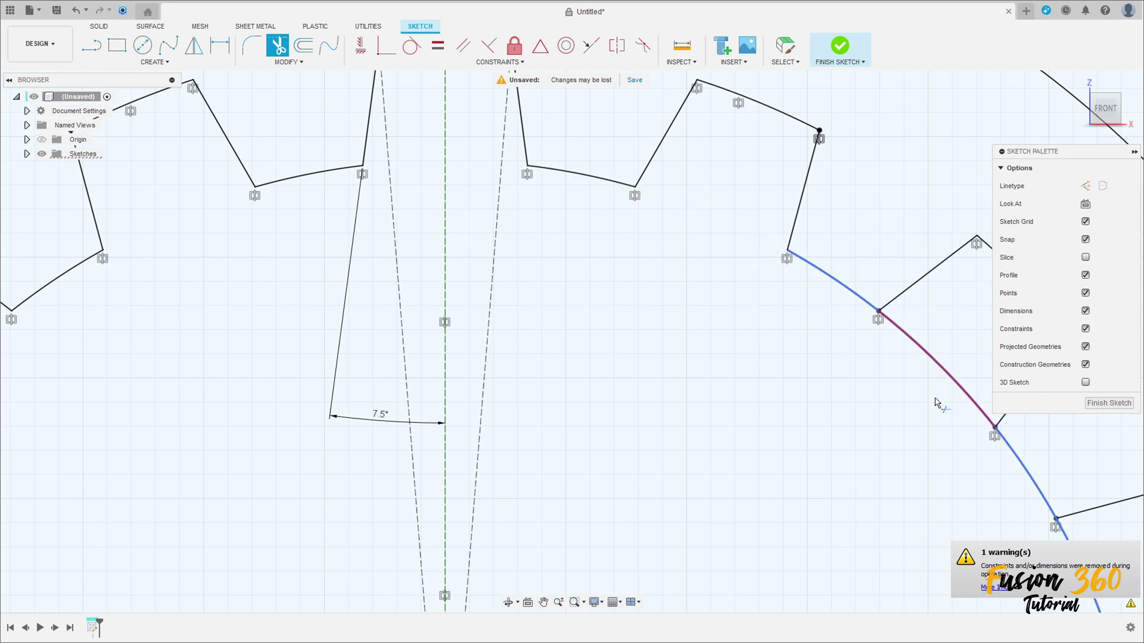
{"action": "scroll", "coordinate": [935, 404], "scroll_direction": "down", "scroll_amount": 3}
{"action": "scroll", "coordinate": [856, 447], "scroll_direction": "up", "scroll_amount": 3}
{"action": "left_click", "coordinate": [699, 302]}
{"action": "left_click", "coordinate": [717, 397]}
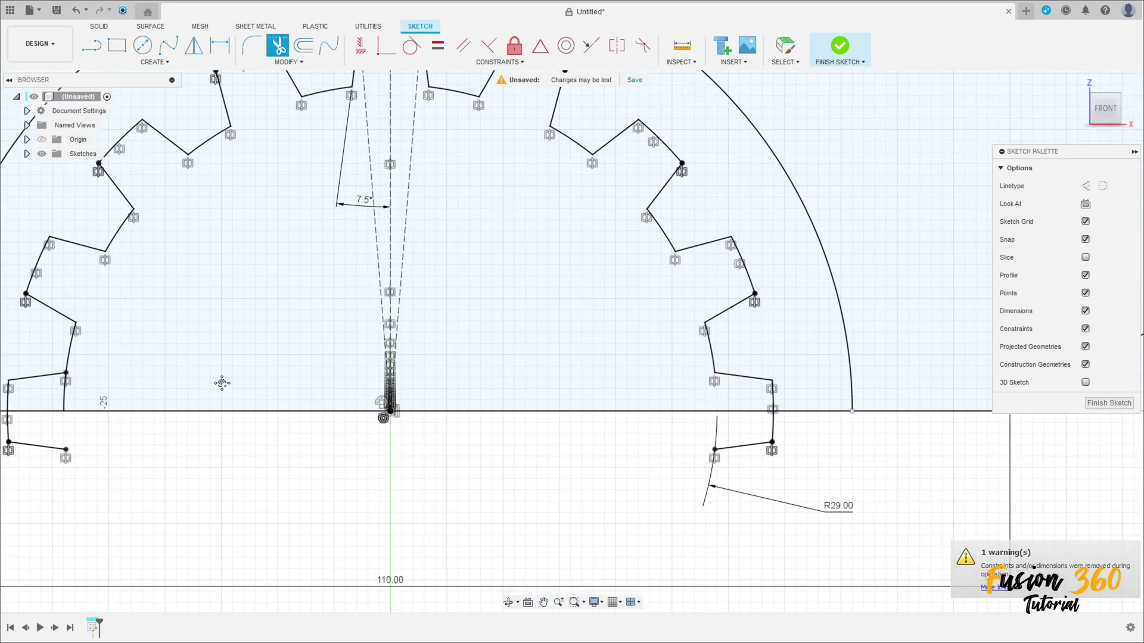
Trim the leftover bottom and vertical segments below the baseline at both lower ends
{"action": "middle_click_drag", "start_coordinate": [222, 383], "coordinate": [350, 378]}
{"action": "scroll", "coordinate": [350, 378], "scroll_direction": "up", "scroll_amount": 1}
{"action": "left_click", "coordinate": [260, 407]}
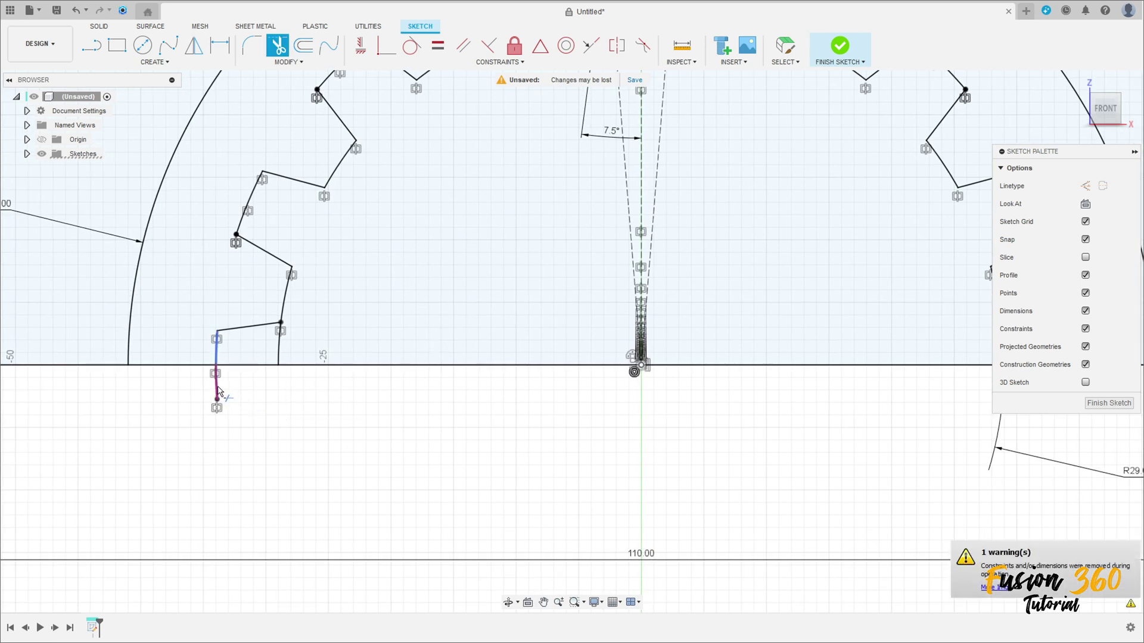
{"action": "left_click", "coordinate": [216, 387]}
{"action": "mouse_move", "coordinate": [505, 438]}
{"action": "middle_mouse_down"}
{"action": "mouse_move", "coordinate": [546, 398]}
{"action": "mouse_move", "coordinate": [641, 350]}
{"action": "middle_mouse_up"}
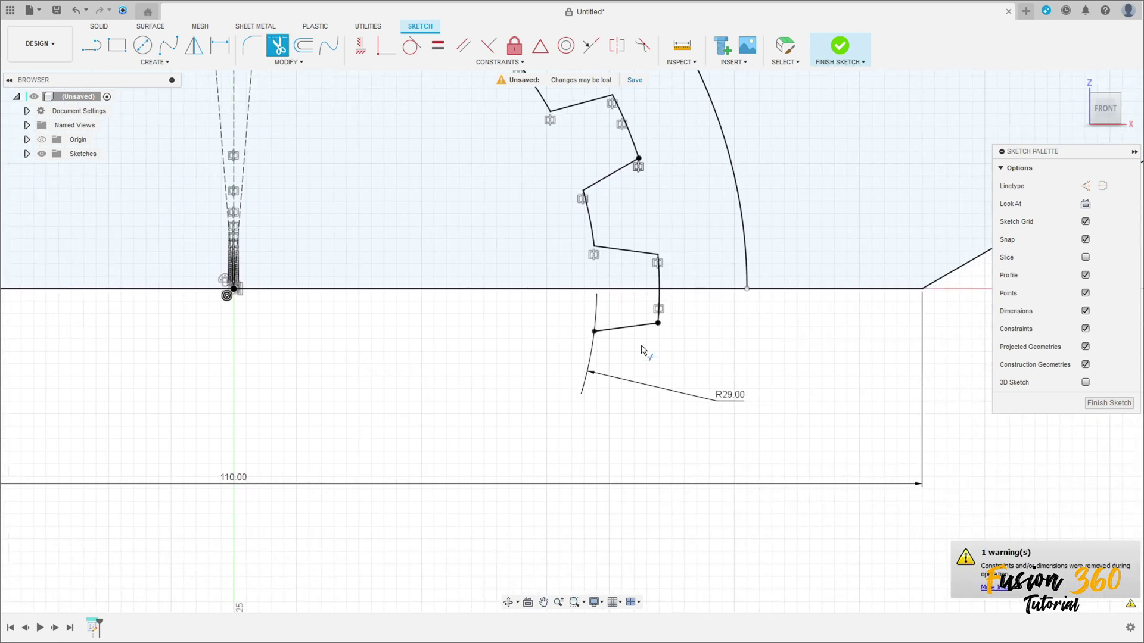
{"action": "left_click", "coordinate": [637, 331]}
{"action": "left_click", "coordinate": [658, 309]}
{"action": "scroll", "coordinate": [534, 387], "scroll_direction": "down", "scroll_amount": 3}
{"action": "middle_click_drag", "start_coordinate": [534, 388], "coordinate": [587, 467]}
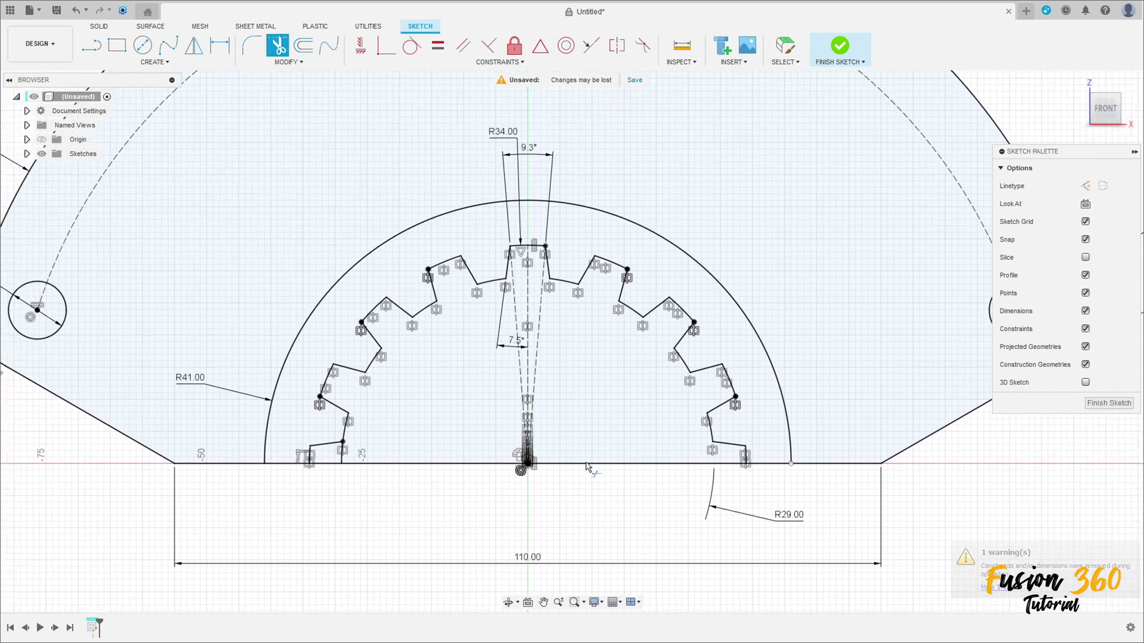
{"action": "scroll", "coordinate": [586, 466], "scroll_direction": "down", "scroll_amount": 5}
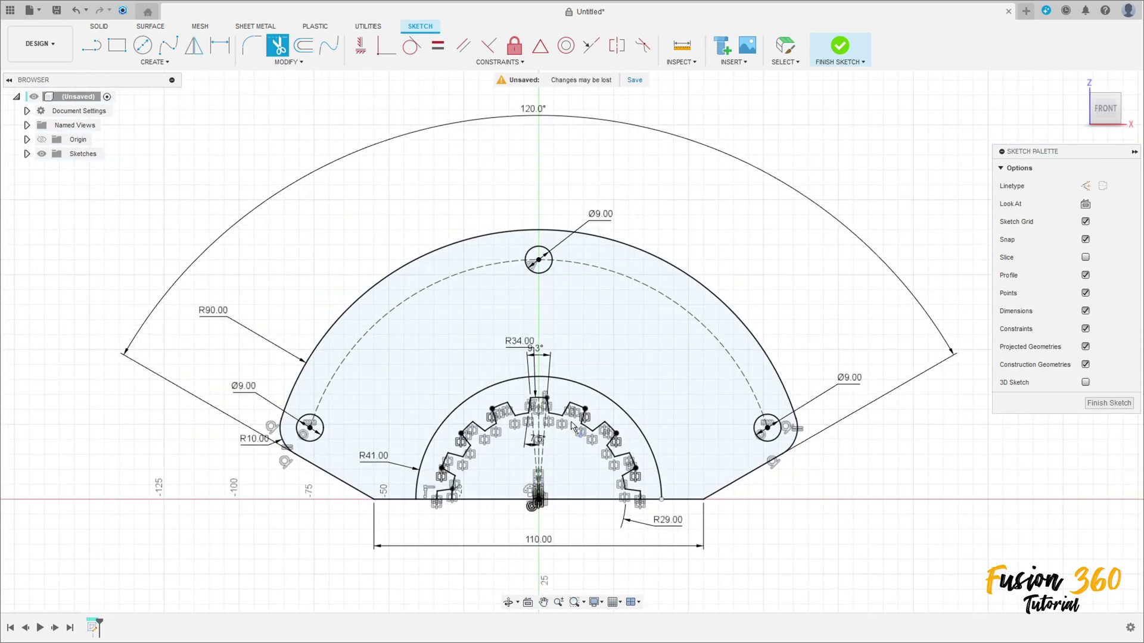
Finish the sketch and extrude the plate and gear-ring profiles 10 mm as a new body
{"action": "left_click", "coordinate": [840, 47]}
{"action": "middle_click_drag", "start_coordinate": [792, 186], "coordinate": [753, 213], "text": "shift"}
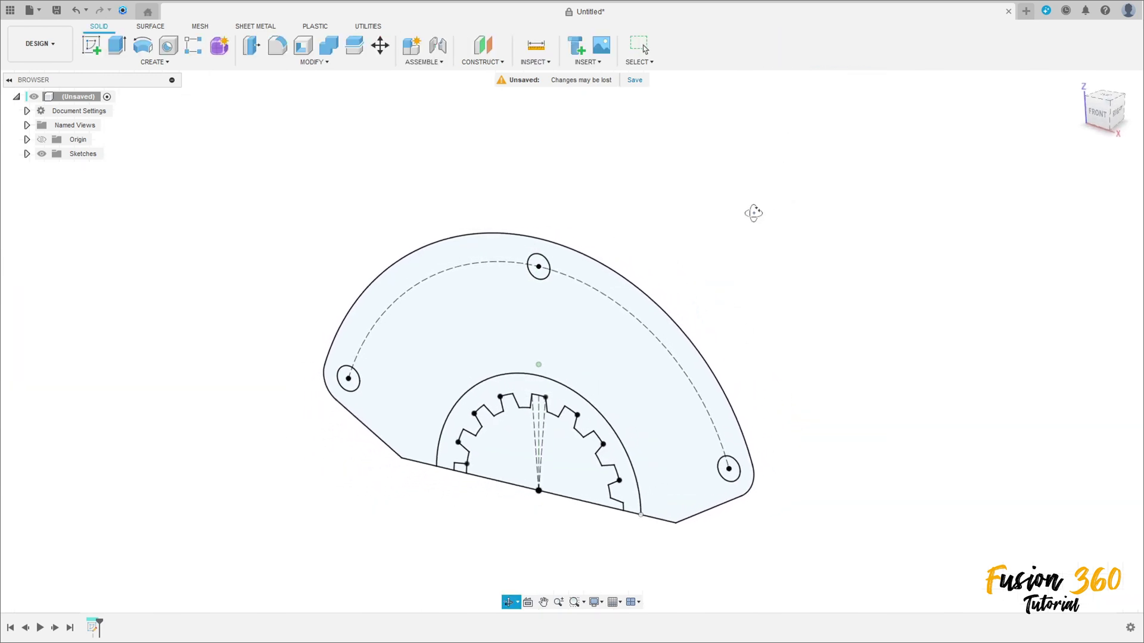
{"action": "left_click", "coordinate": [110, 46]}
{"action": "left_click", "coordinate": [592, 369]}
{"action": "left_click", "coordinate": [559, 396]}
{"action": "middle_click_drag", "start_coordinate": [810, 285], "coordinate": [850, 378], "text": "shift"}
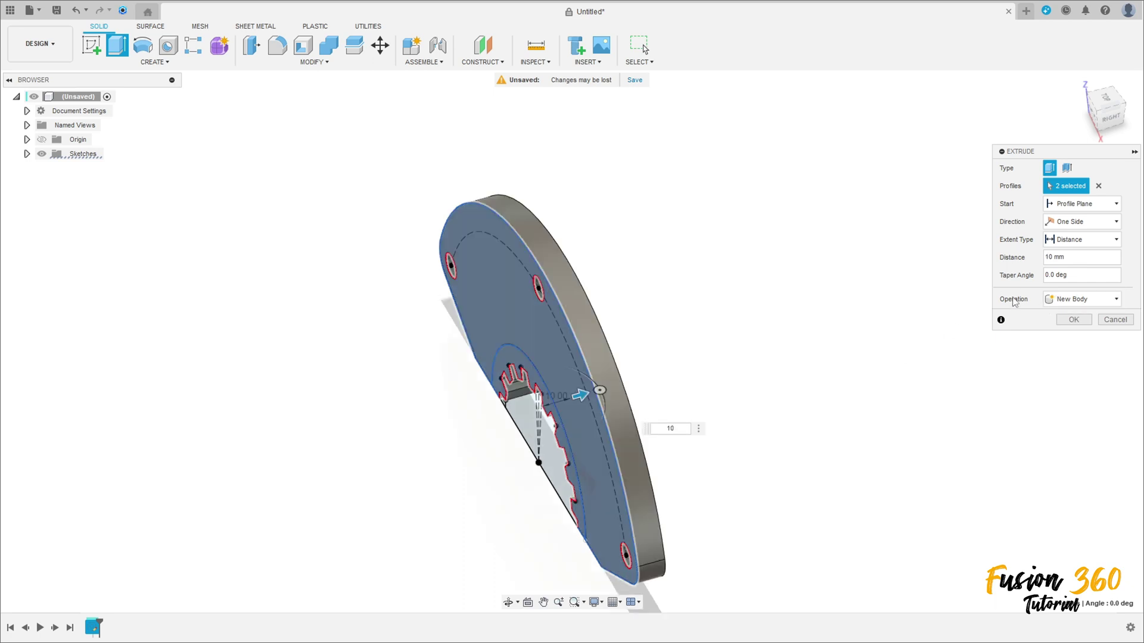
{"action": "left_click", "coordinate": [1072, 320]}
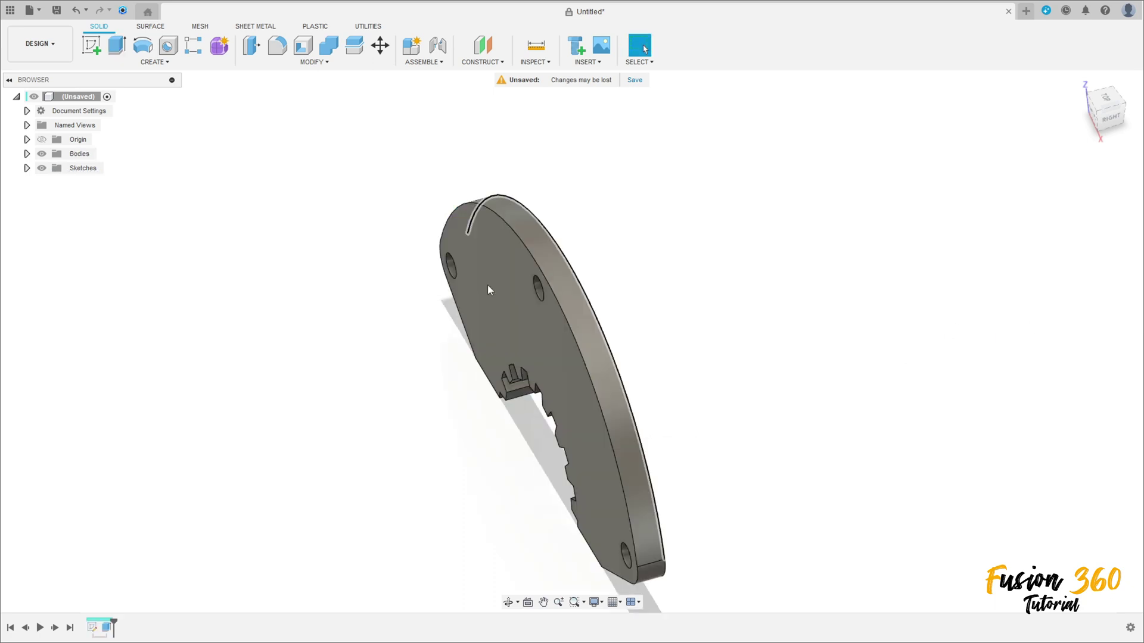
Show Sketch1 and extrude the gear-ring profile -30 mm, joined to the plate
{"action": "left_click", "coordinate": [52, 182]}
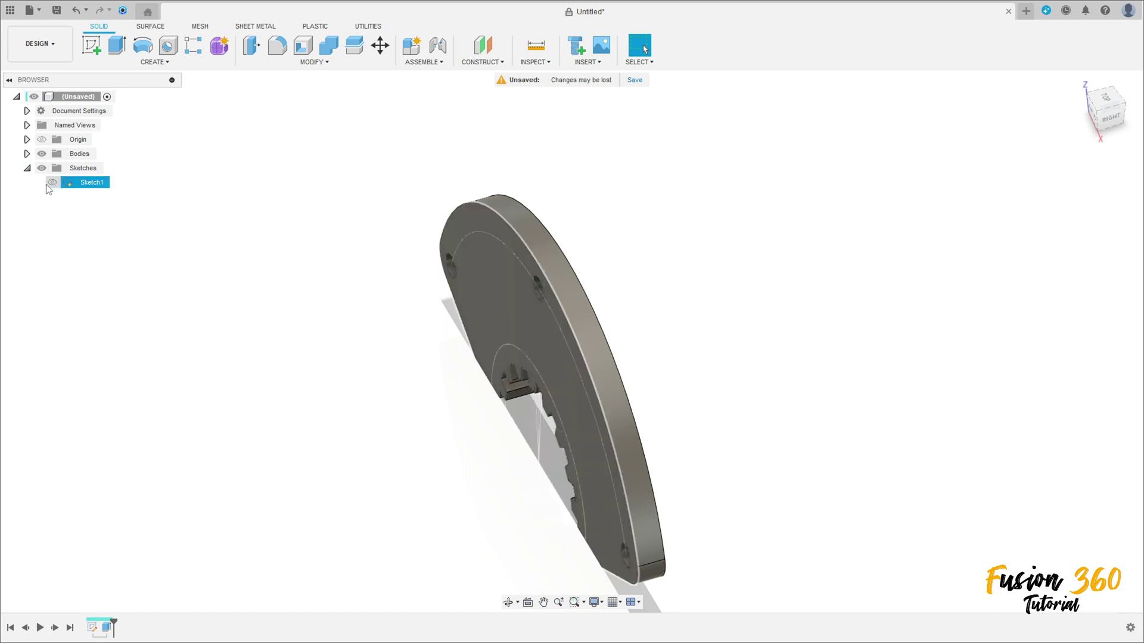
{"action": "key", "text": "F6"}
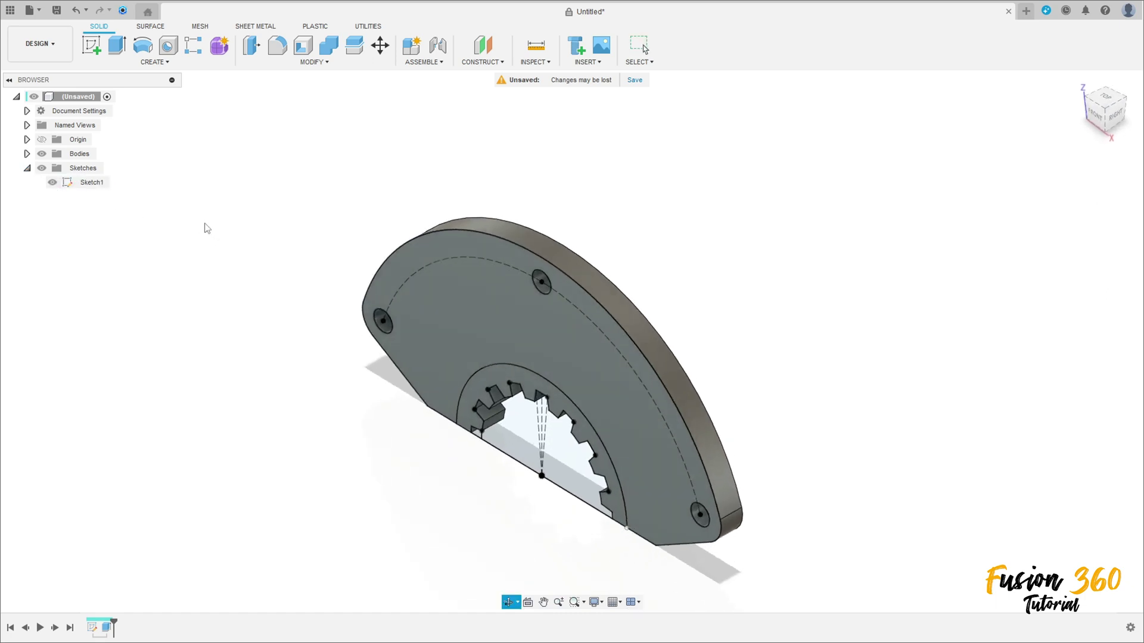
{"action": "left_click", "coordinate": [117, 45]}
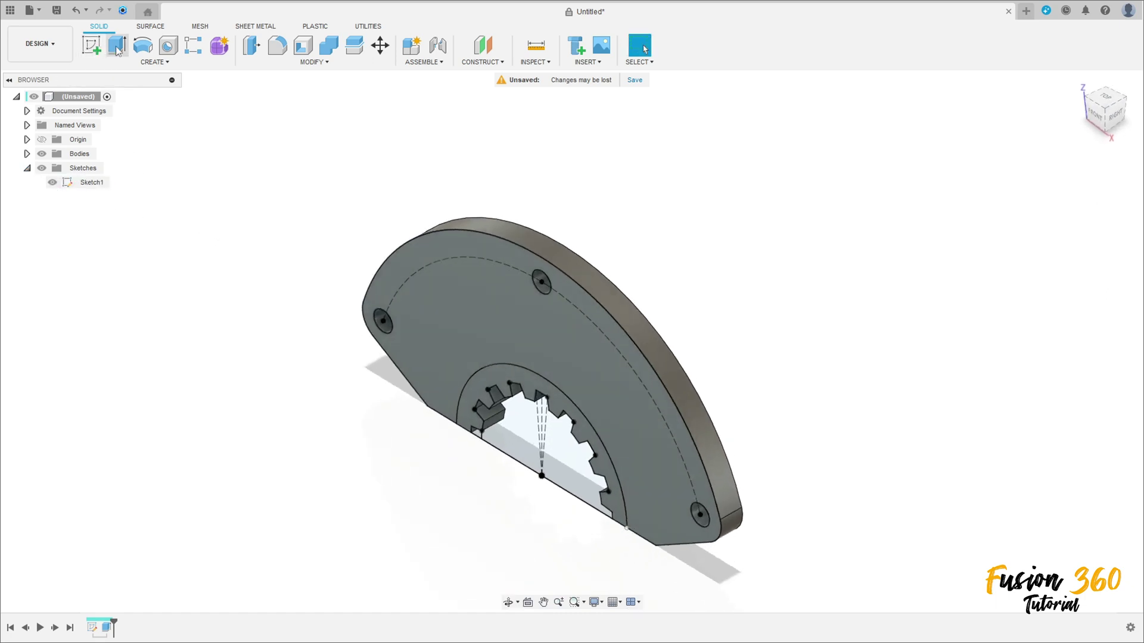
{"action": "left_click", "coordinate": [510, 378]}
{"action": "left_click_drag", "start_coordinate": [540, 417], "coordinate": [547, 477]}
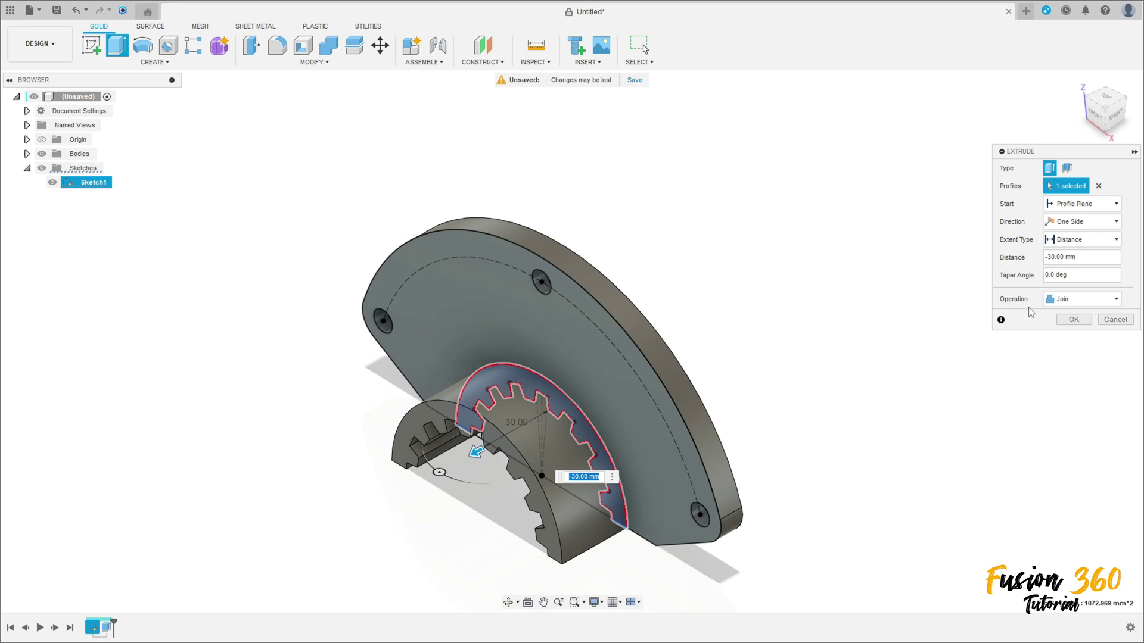
{"action": "left_click", "coordinate": [1074, 320]}
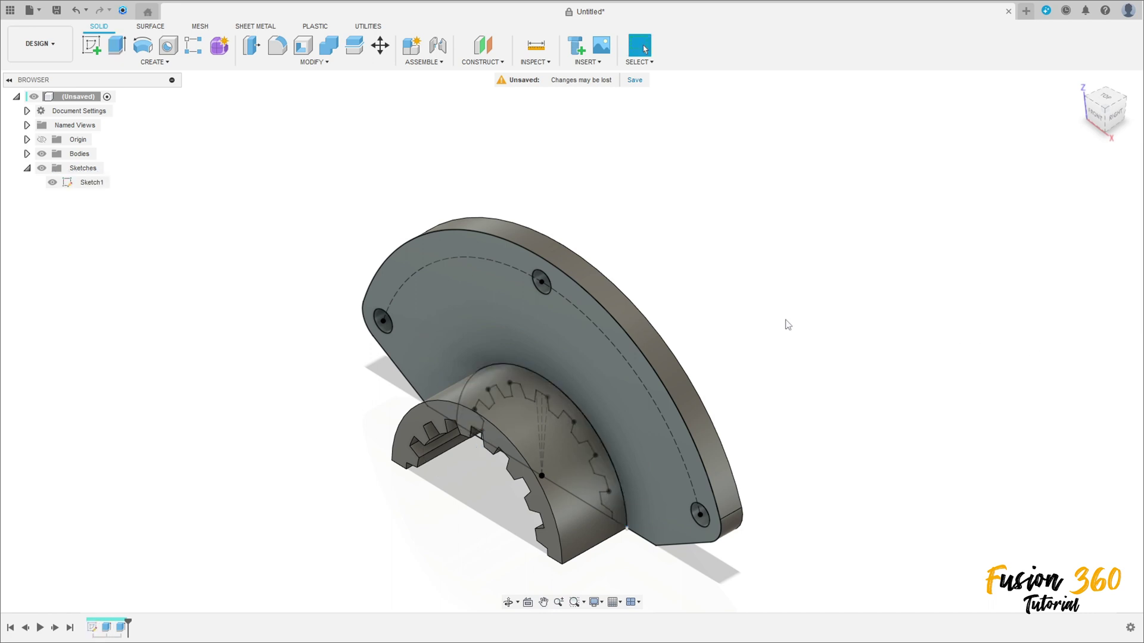
Hide Sketch1, return to the home view, and start a new sketch
{"action": "middle_click_drag", "start_coordinate": [787, 324], "coordinate": [651, 327], "text": "shift"}
{"action": "left_click", "coordinate": [52, 182]}
{"action": "middle_click_drag", "start_coordinate": [587, 240], "coordinate": [406, 229], "text": "shift"}
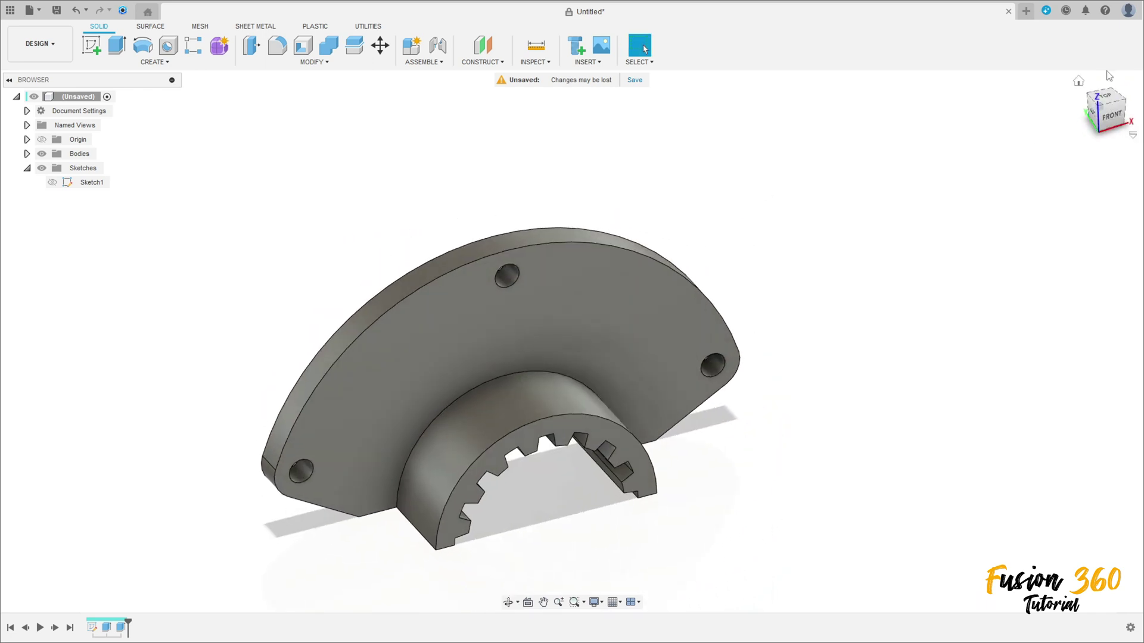
{"action": "left_click", "coordinate": [1077, 83]}
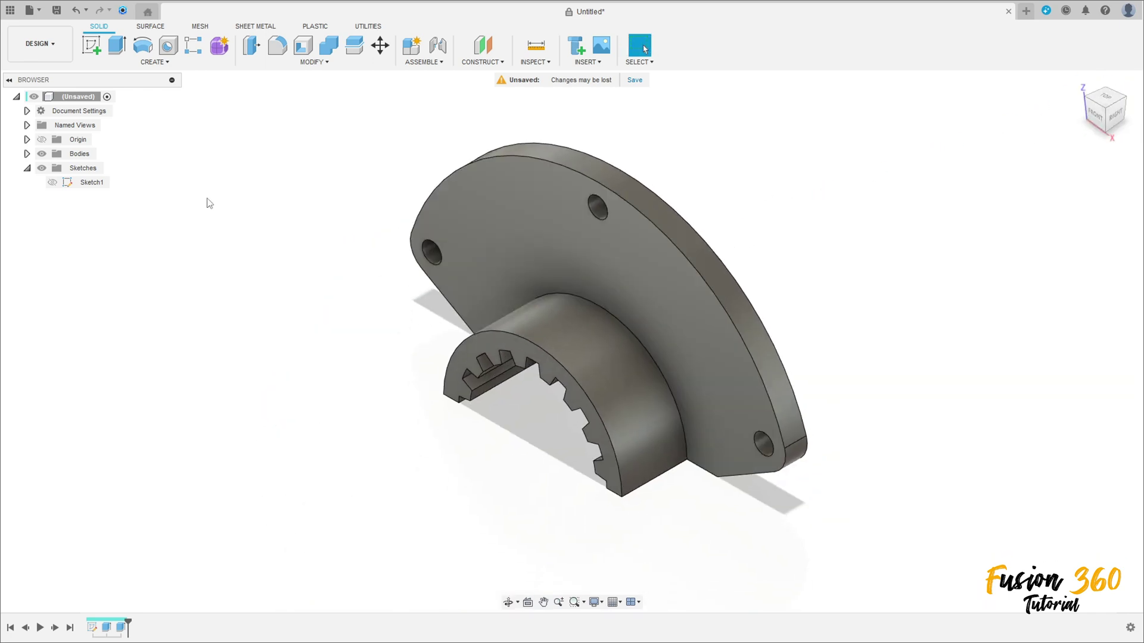
{"action": "left_click", "coordinate": [91, 44]}
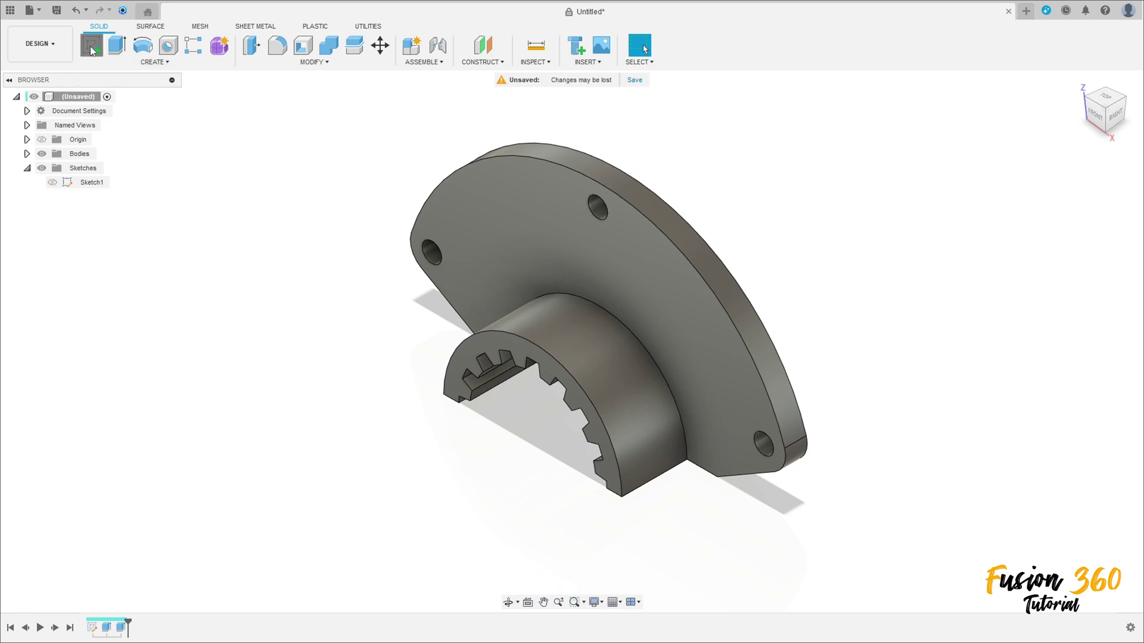
On the plate's face, draw a 110 × 24 mm rectangle from the hub's lower left and finish
{"action": "left_click", "coordinate": [650, 296]}
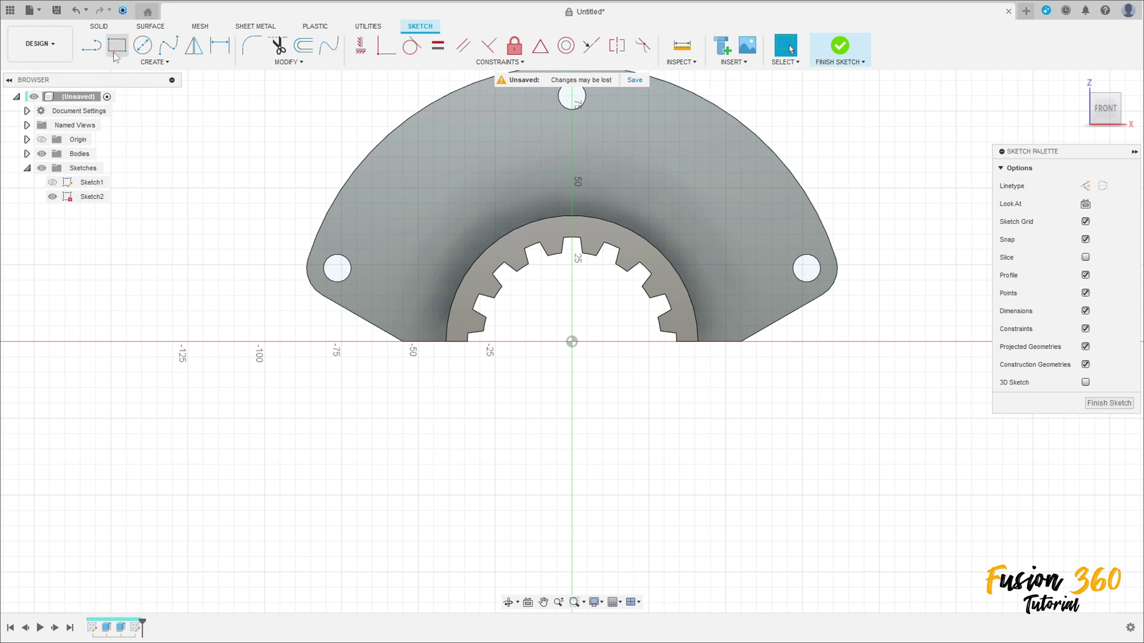
{"action": "left_click", "coordinate": [117, 47]}
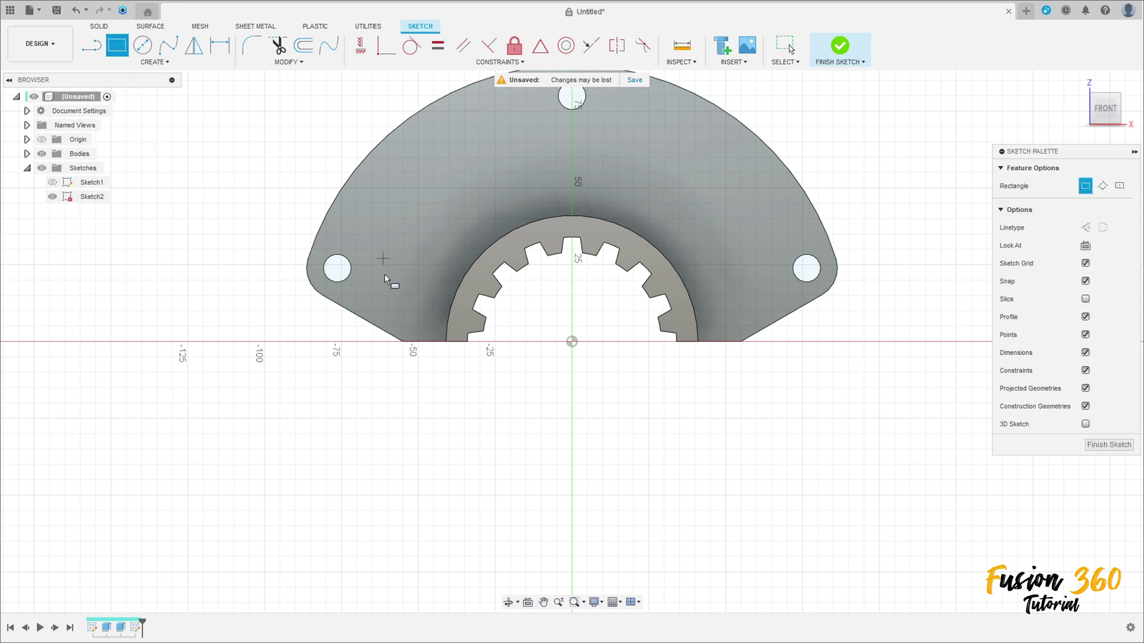
{"action": "left_click", "coordinate": [403, 342]}
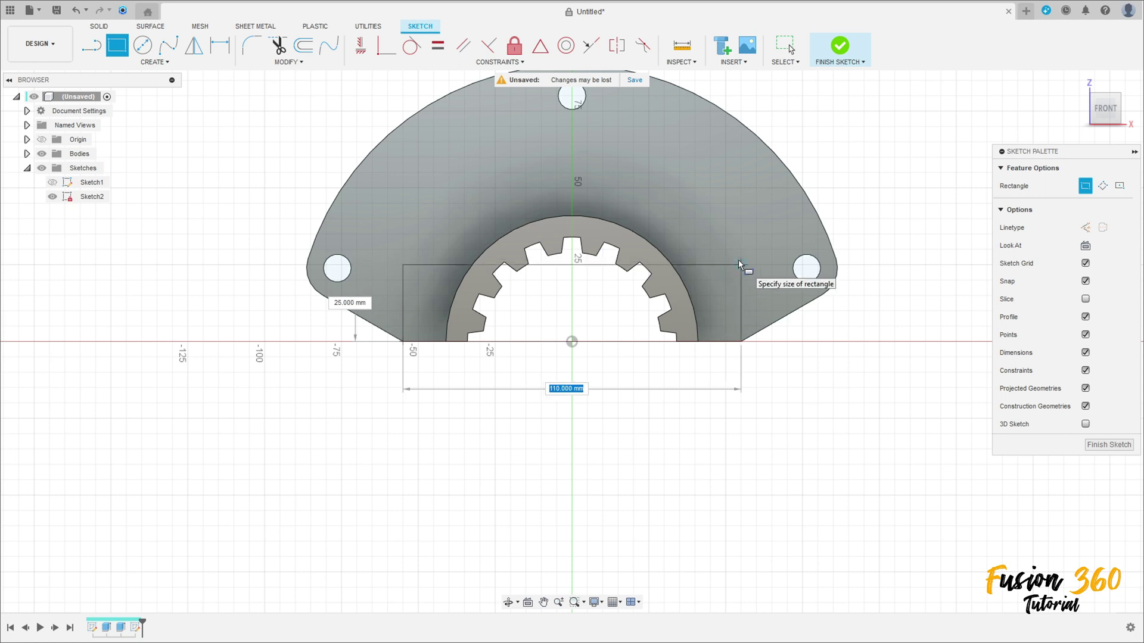
{"action": "key", "text": "Tab"}
{"action": "type", "text": "24"}
{"action": "key", "text": "Tab"}
{"action": "key", "text": "Return"}
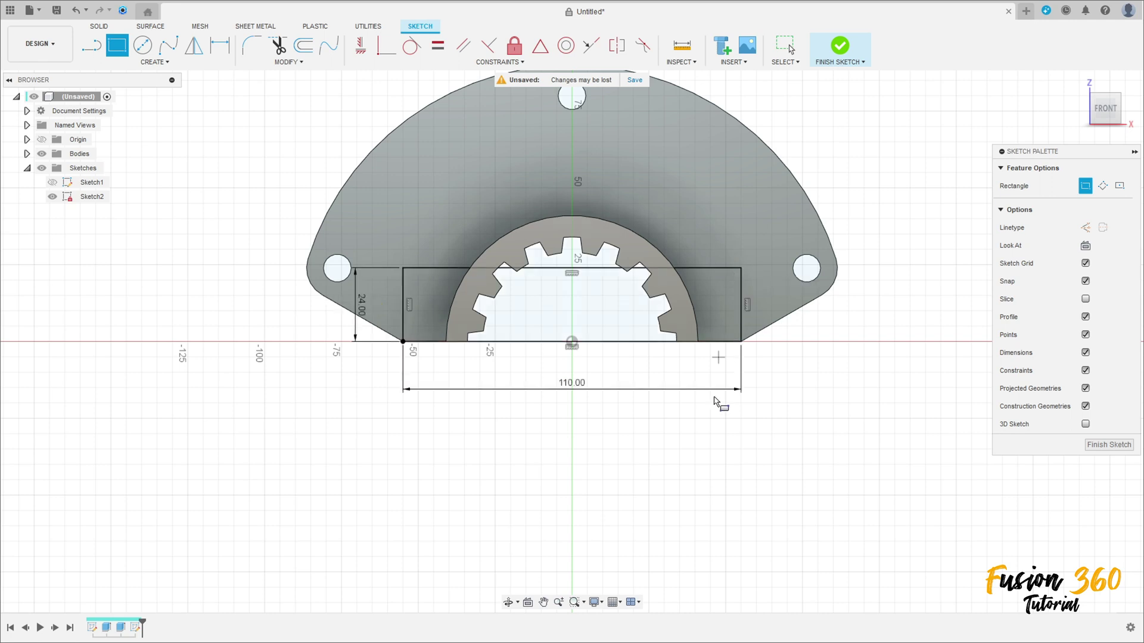
{"action": "left_click", "coordinate": [847, 51]}
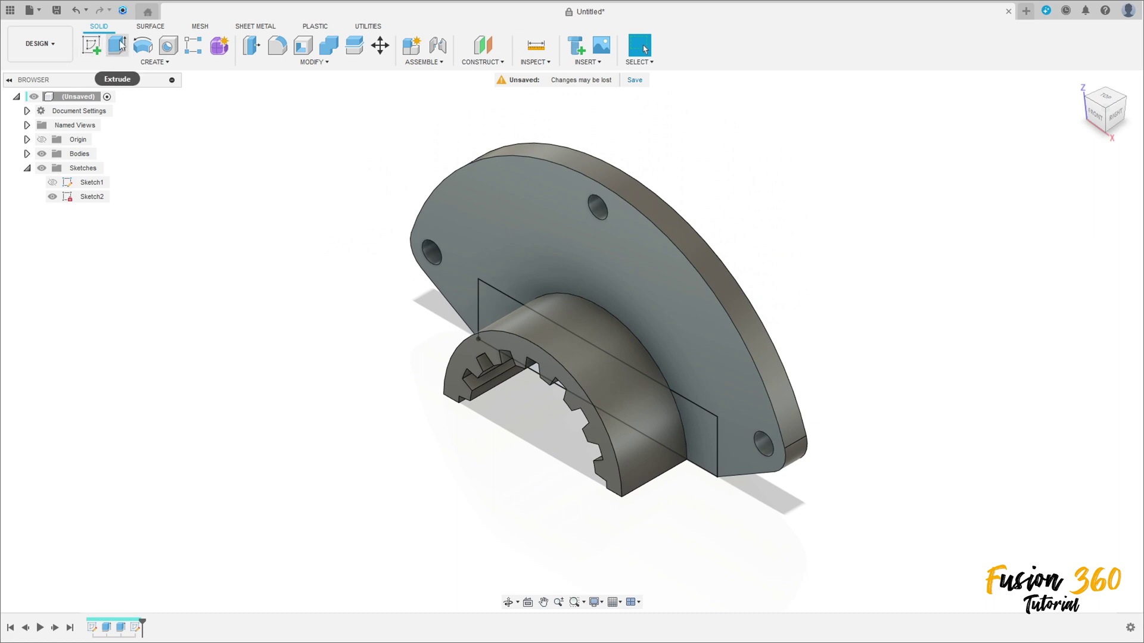
Extrude the left and right rectangle end profiles 22 mm, joined to the body
{"action": "left_click", "coordinate": [121, 46]}
{"action": "left_click", "coordinate": [705, 435]}
{"action": "middle_click_drag", "start_coordinate": [705, 435], "coordinate": [513, 399], "text": "shift"}
{"action": "left_click", "coordinate": [453, 385]}
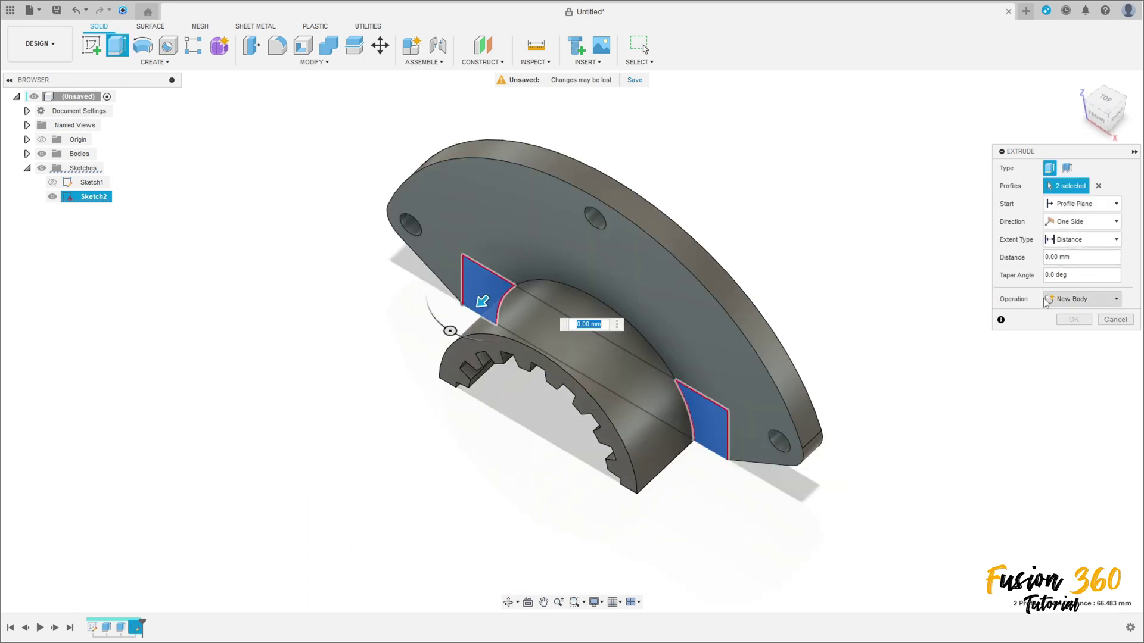
{"action": "type", "text": "22"}
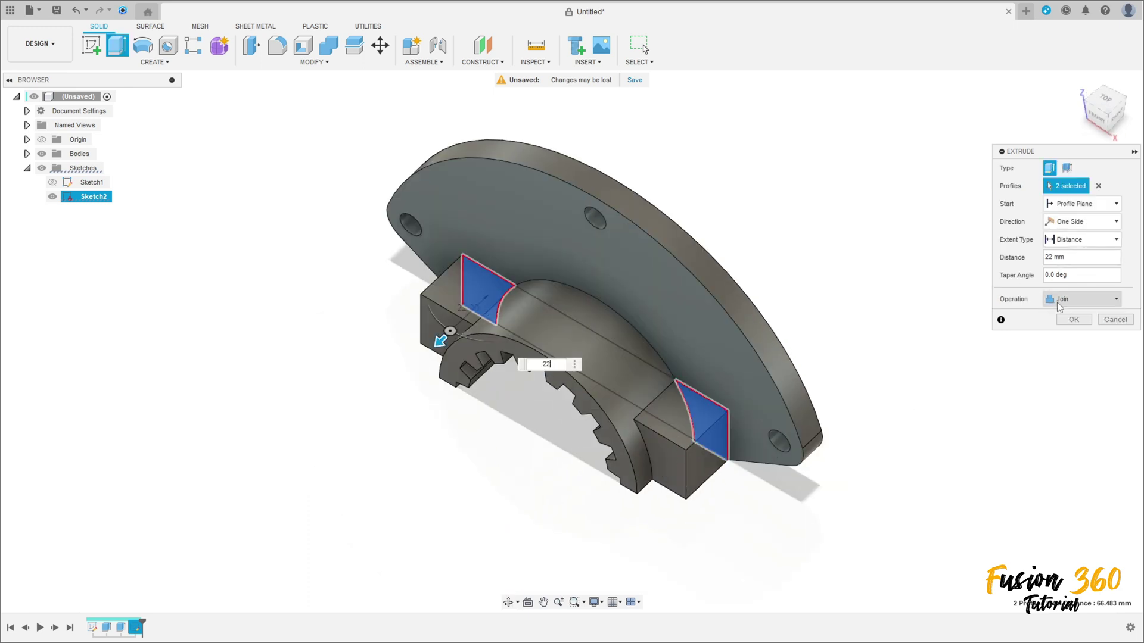
{"action": "left_click", "coordinate": [1074, 320]}
{"action": "mouse_move", "coordinate": [881, 375]}
{"action": "middle_mouse_down", "text": "shift"}
{"action": "mouse_move", "coordinate": [892, 304]}
{"action": "mouse_move", "coordinate": [883, 346]}
{"action": "middle_mouse_up", "text": "shift"}
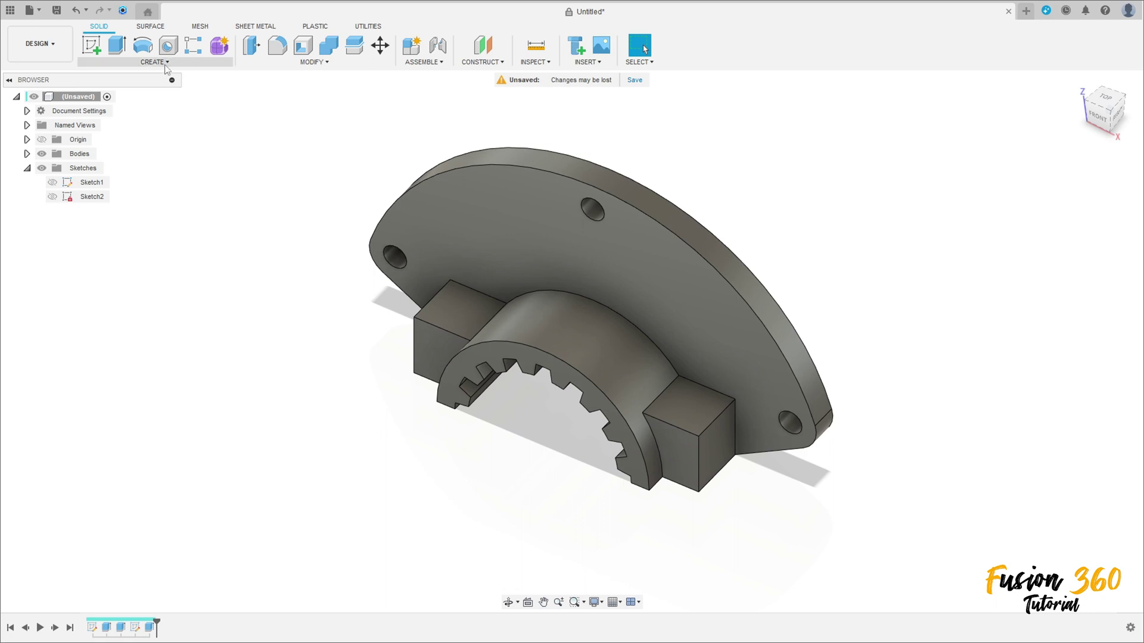
Attempt a hole on the right block's top face, then cancel the misplaced placement
{"action": "left_click", "coordinate": [169, 46]}
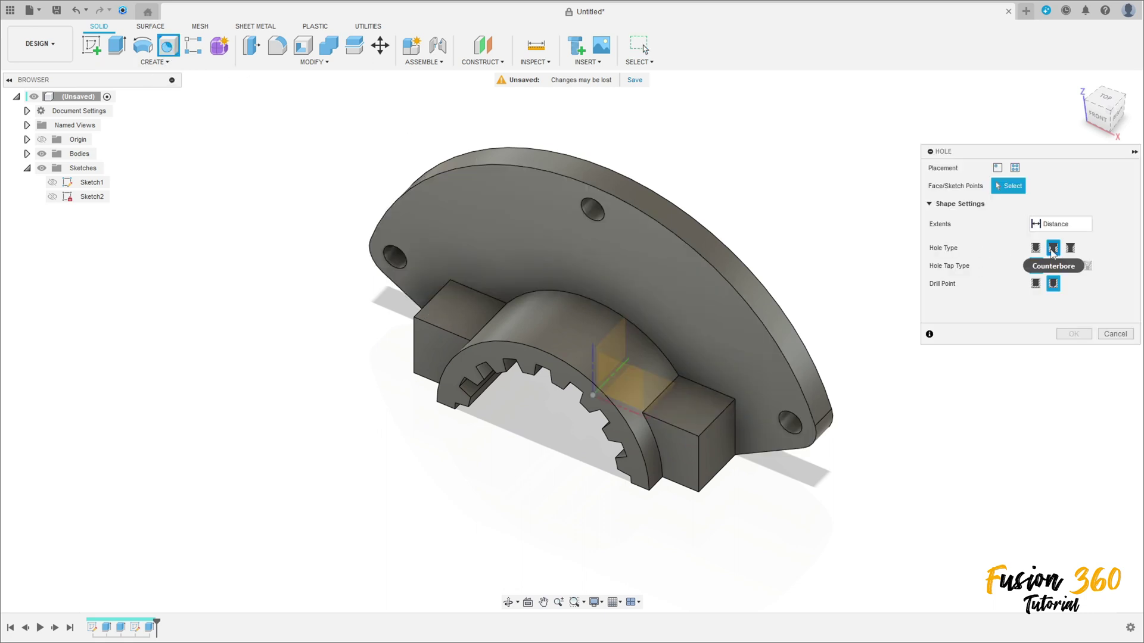
{"action": "left_click", "coordinate": [689, 414]}
{"action": "scroll", "coordinate": [661, 435], "scroll_direction": "up", "scroll_amount": 5}
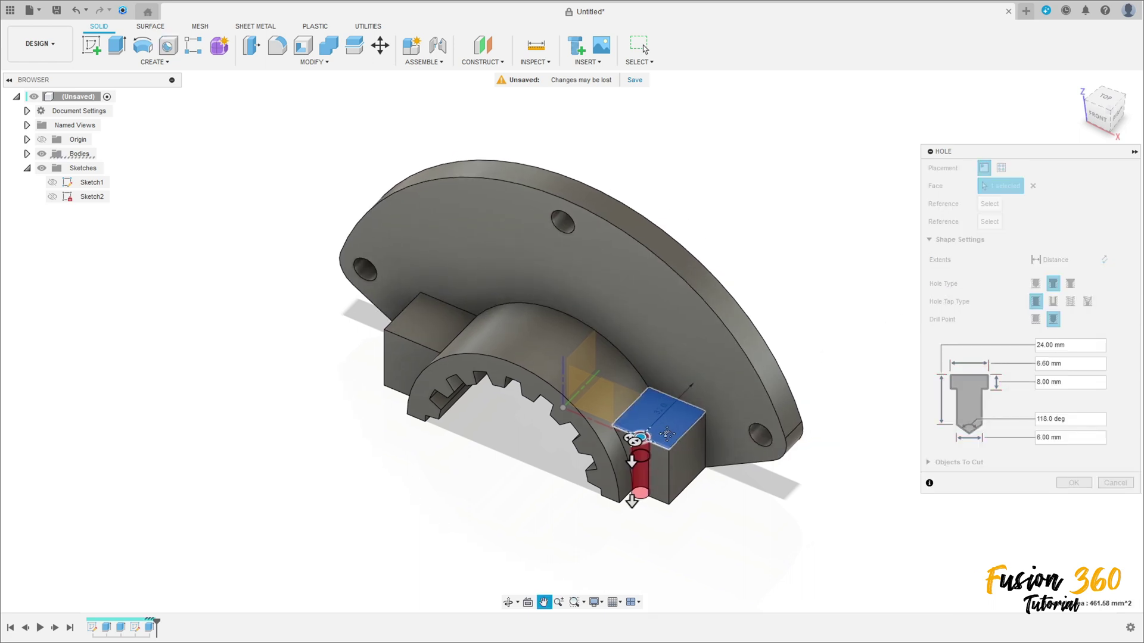
{"action": "left_click_drag", "start_coordinate": [623, 445], "coordinate": [647, 399]}
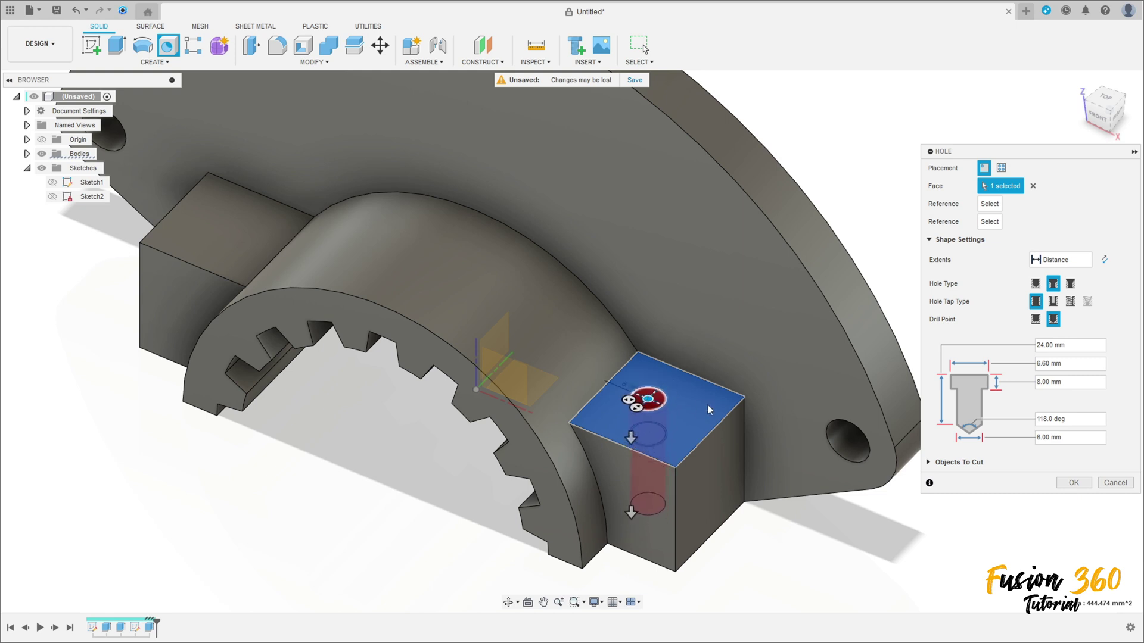
{"action": "left_click", "coordinate": [1112, 484]}
Place a counterbored hole centred on the right block's top face with extents set to All
{"action": "left_click", "coordinate": [168, 45]}
{"action": "left_click", "coordinate": [657, 409]}
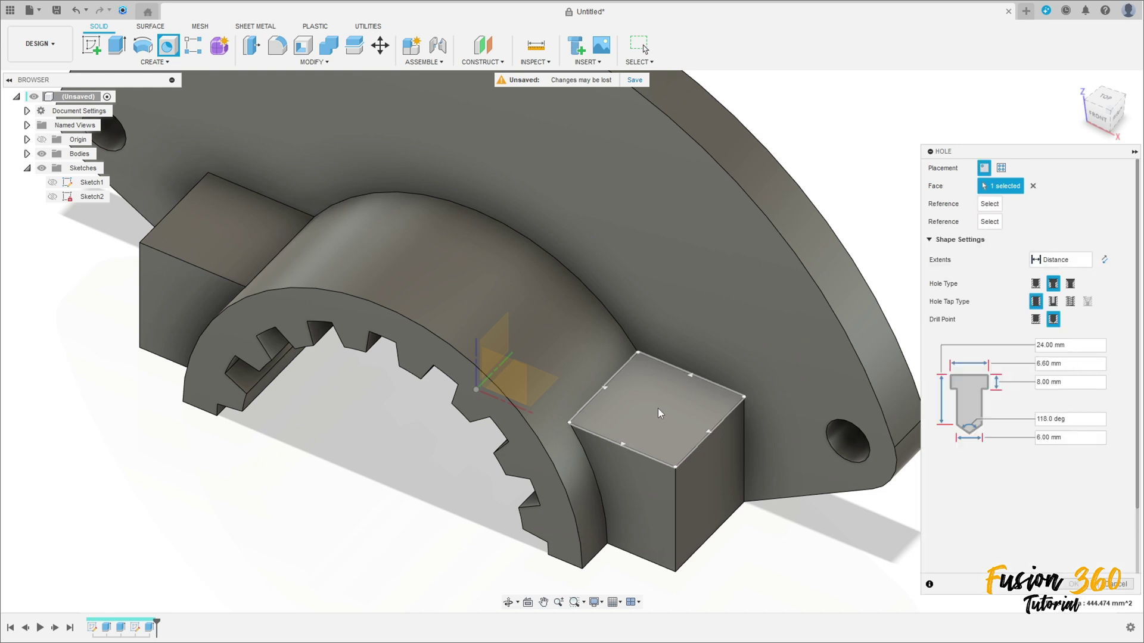
{"action": "mouse_move", "coordinate": [689, 414]}
{"action": "left_mouse_down"}
{"action": "mouse_move", "coordinate": [687, 397]}
{"action": "mouse_move", "coordinate": [659, 422]}
{"action": "mouse_move", "coordinate": [657, 410]}
{"action": "left_mouse_up"}
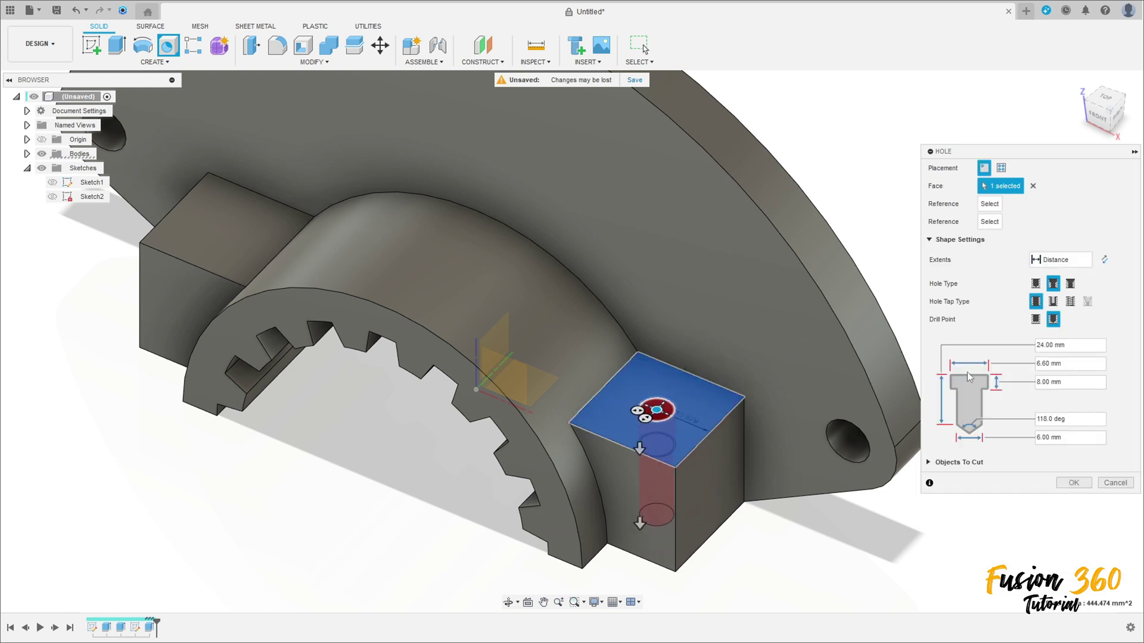
{"action": "left_click", "coordinate": [1081, 262]}
{"action": "left_click", "coordinate": [1048, 301]}
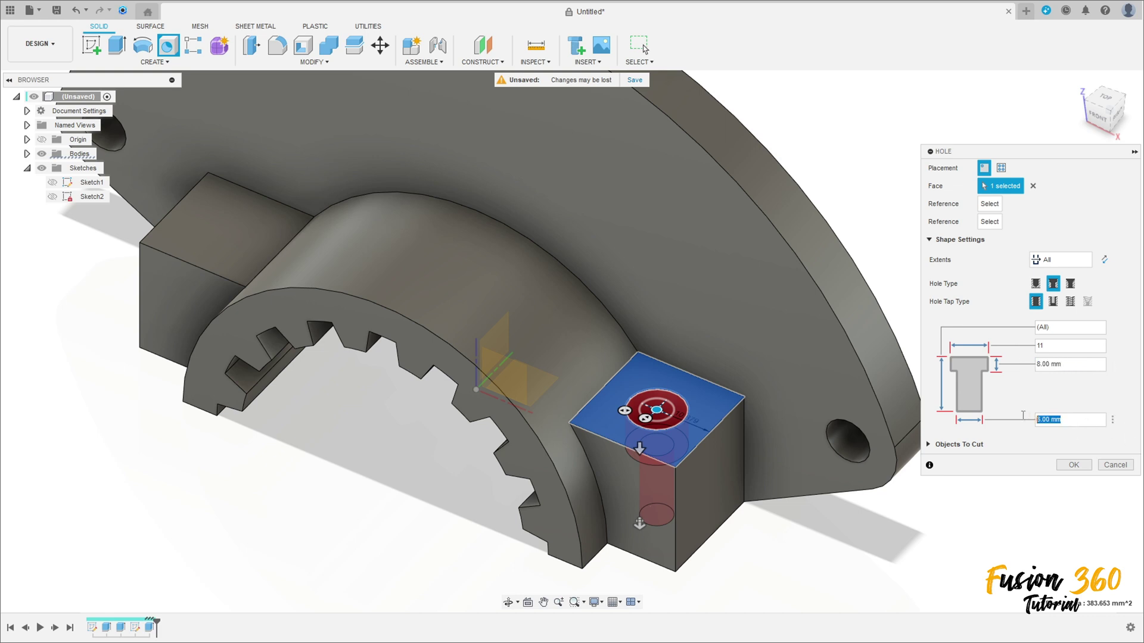
{"action": "left_click", "coordinate": [1073, 466]}
{"action": "scroll", "coordinate": [592, 449], "scroll_direction": "down", "scroll_amount": 6}
{"action": "middle_click_drag", "start_coordinate": [592, 449], "coordinate": [459, 403], "text": "shift"}
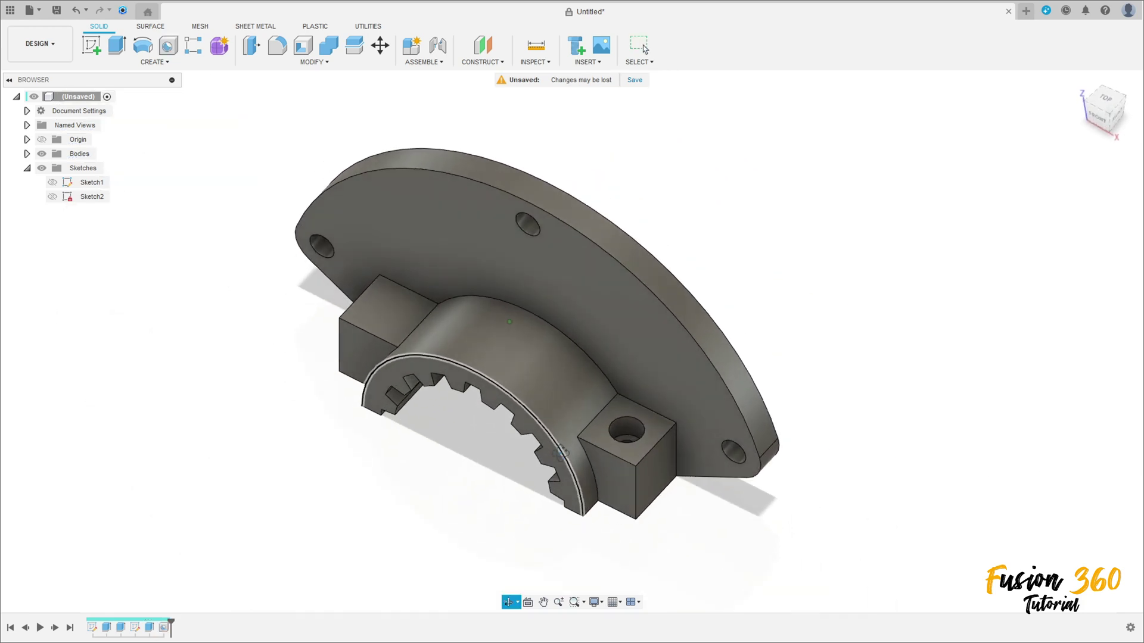
Mirror the Hole1 feature across the central YZ plane onto the left side block
{"action": "left_click", "coordinate": [152, 62]}
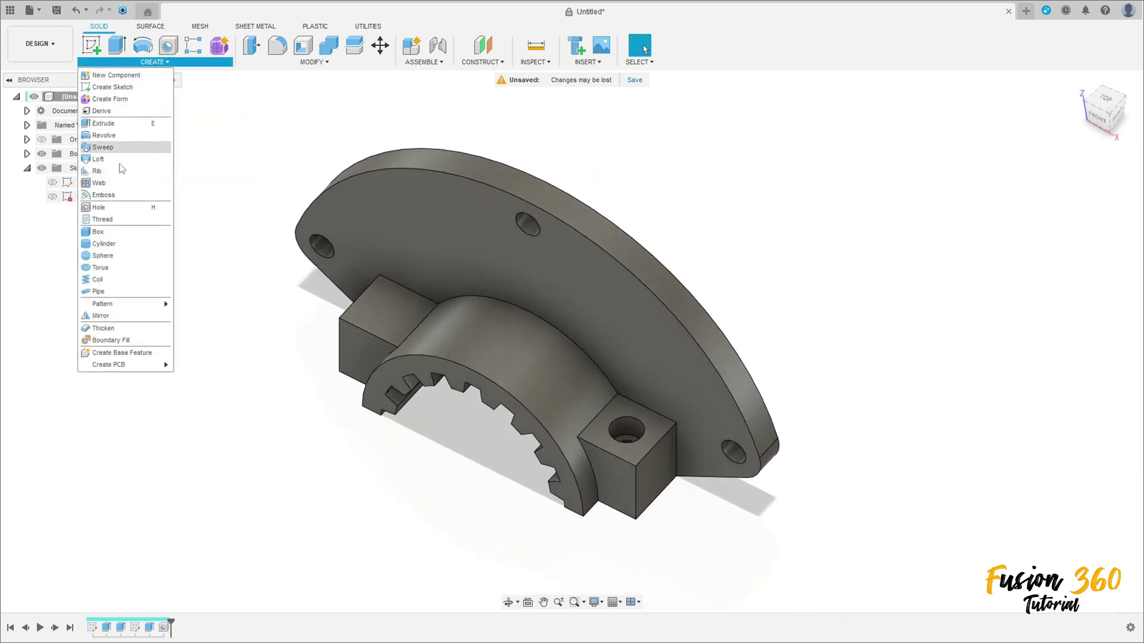
{"action": "left_click", "coordinate": [103, 316]}
{"action": "left_click", "coordinate": [1079, 168]}
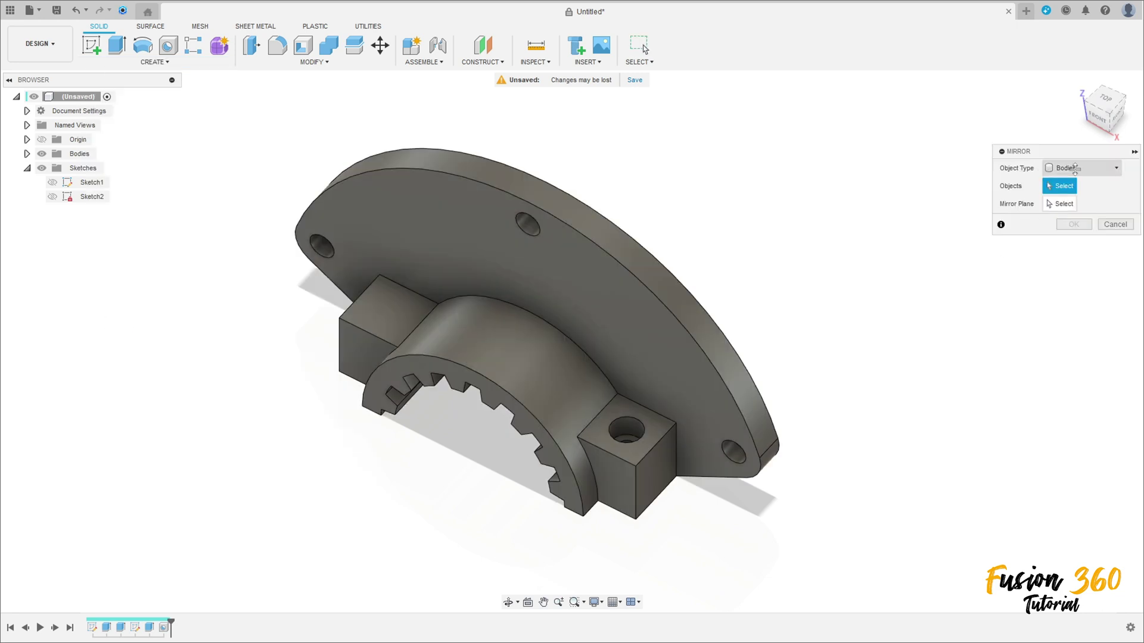
{"action": "left_click", "coordinate": [1068, 208]}
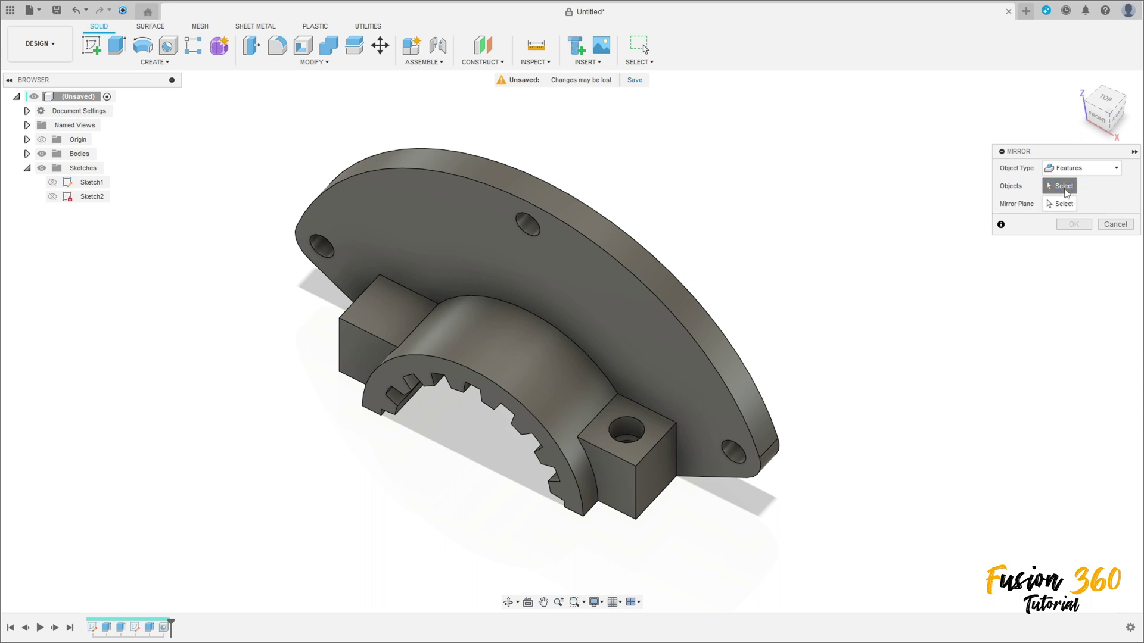
{"action": "left_click", "coordinate": [163, 626]}
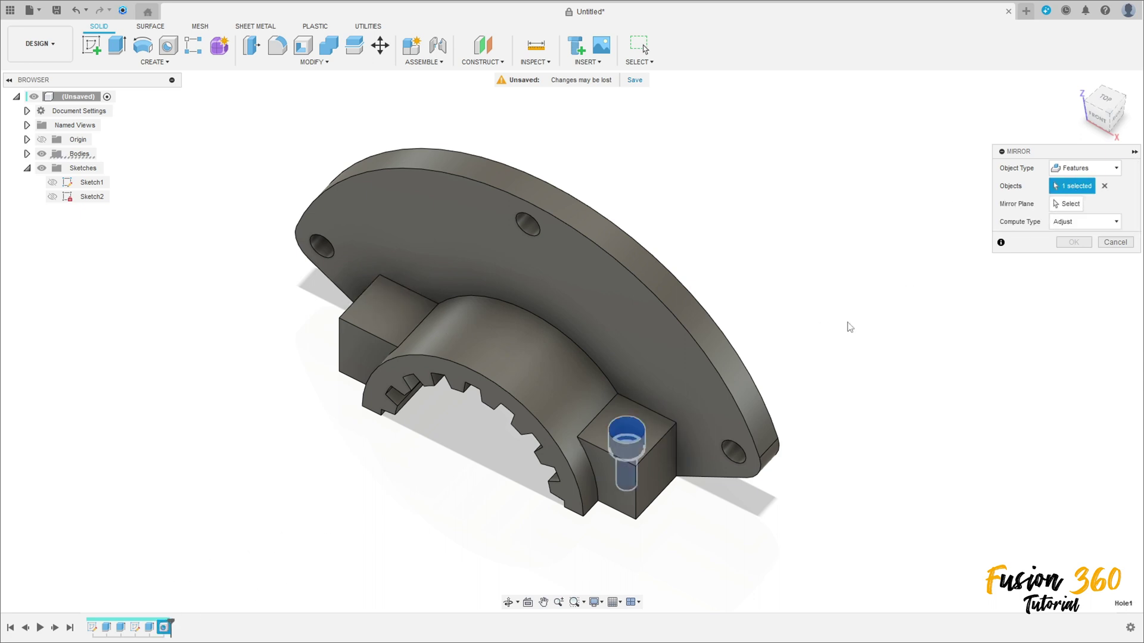
{"action": "left_click", "coordinate": [1053, 208]}
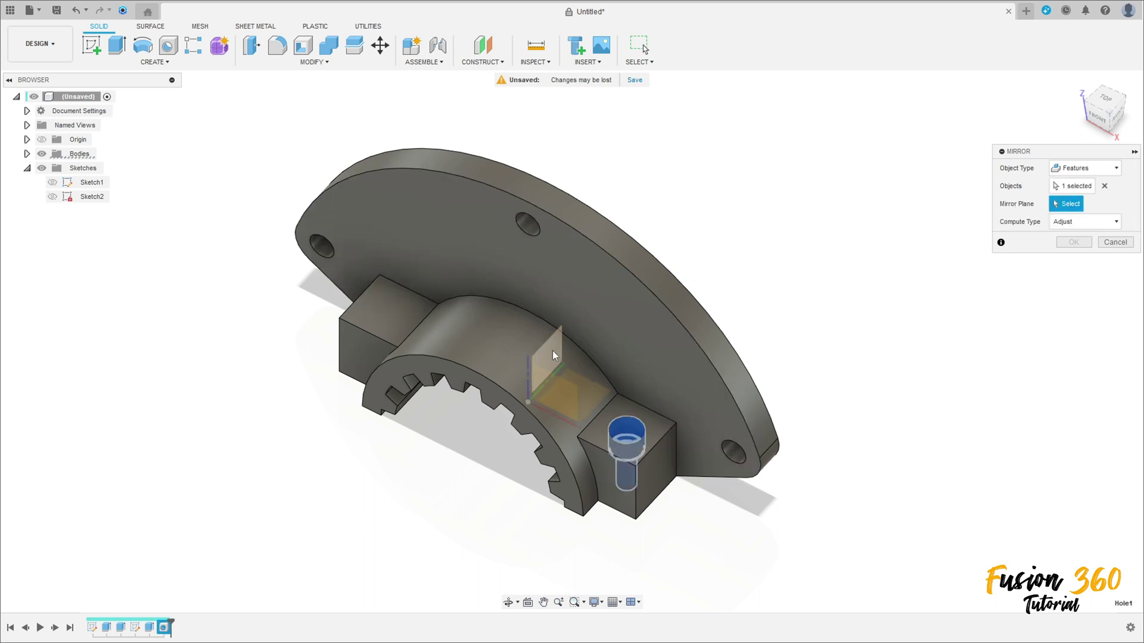
{"action": "left_click", "coordinate": [552, 355]}
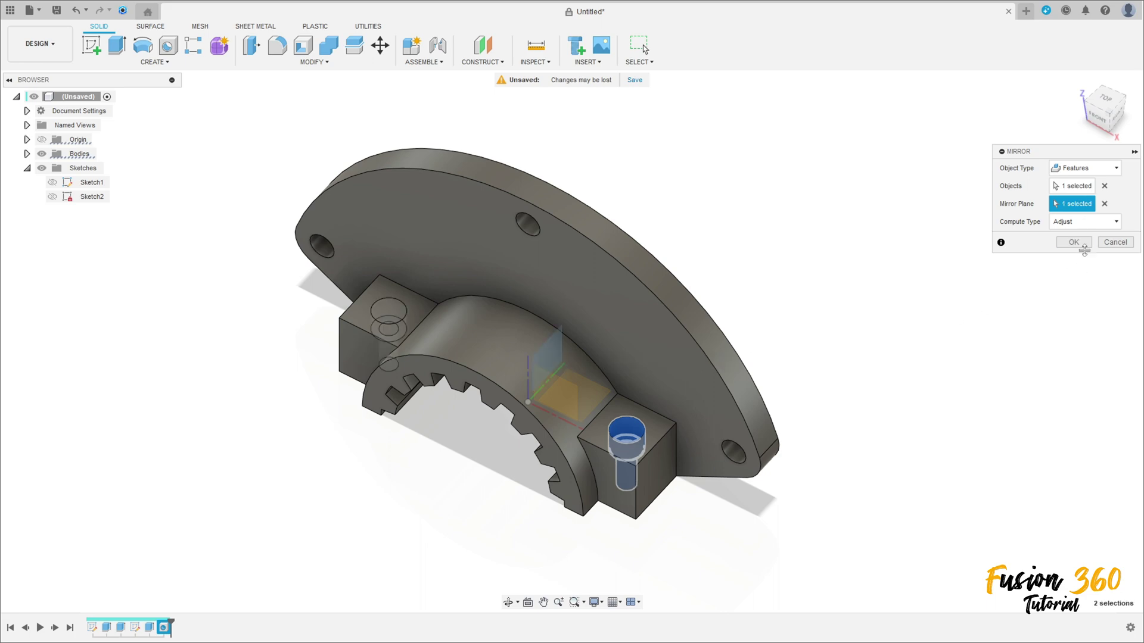
{"action": "left_click", "coordinate": [1073, 242]}
{"action": "mouse_move", "coordinate": [723, 250]}
{"action": "middle_mouse_down", "text": "shift"}
{"action": "mouse_move", "coordinate": [741, 217]}
{"action": "mouse_move", "coordinate": [697, 248]}
{"action": "mouse_move", "coordinate": [777, 217]}
{"action": "mouse_move", "coordinate": [734, 231]}
{"action": "middle_mouse_up", "text": "shift"}
{"action": "middle_click_drag", "start_coordinate": [801, 222], "coordinate": [778, 204], "text": "shift"}
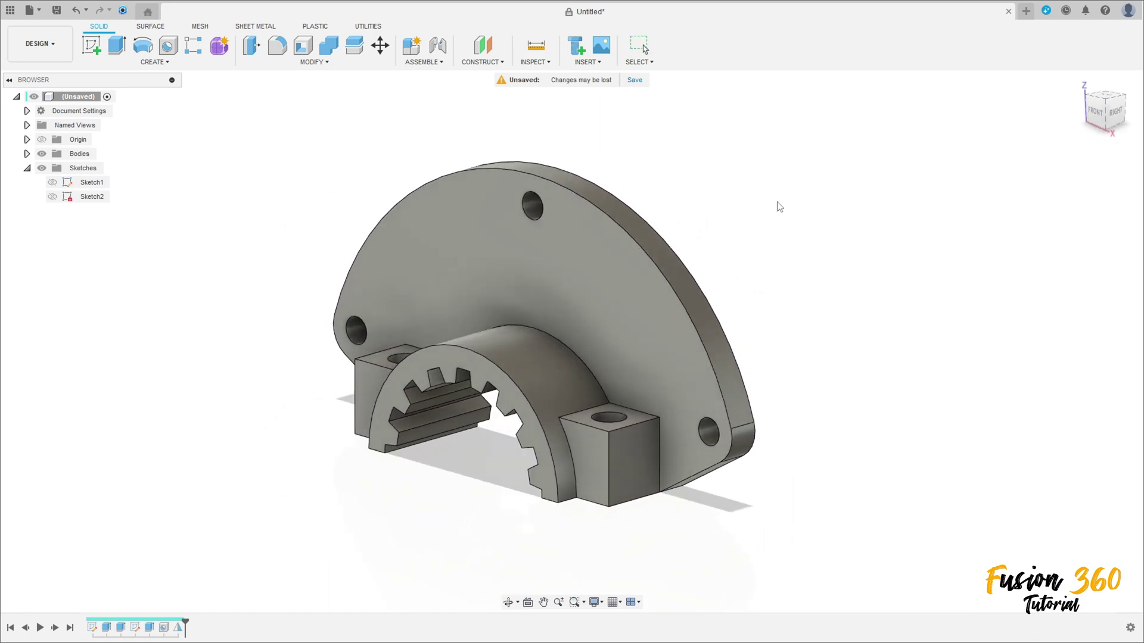
Start a new sketch on the plate's back face
{"action": "left_click", "coordinate": [91, 45]}
{"action": "middle_click_drag", "start_coordinate": [796, 256], "coordinate": [699, 247], "text": "shift"}
{"action": "left_click", "coordinate": [699, 247]}
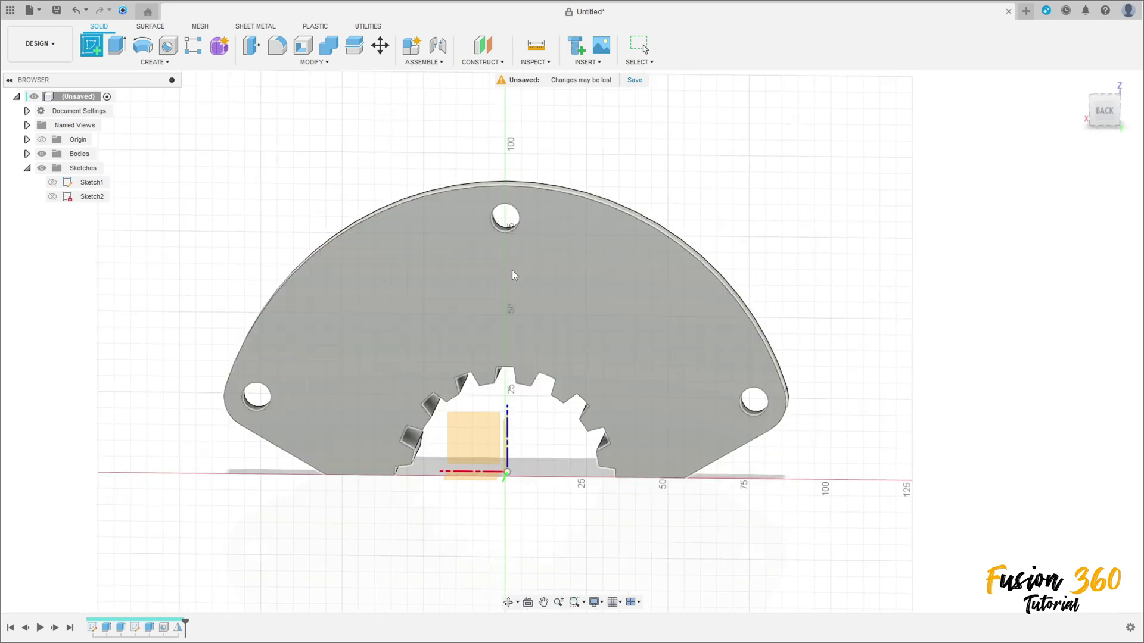
{"action": "left_click", "coordinate": [539, 290]}
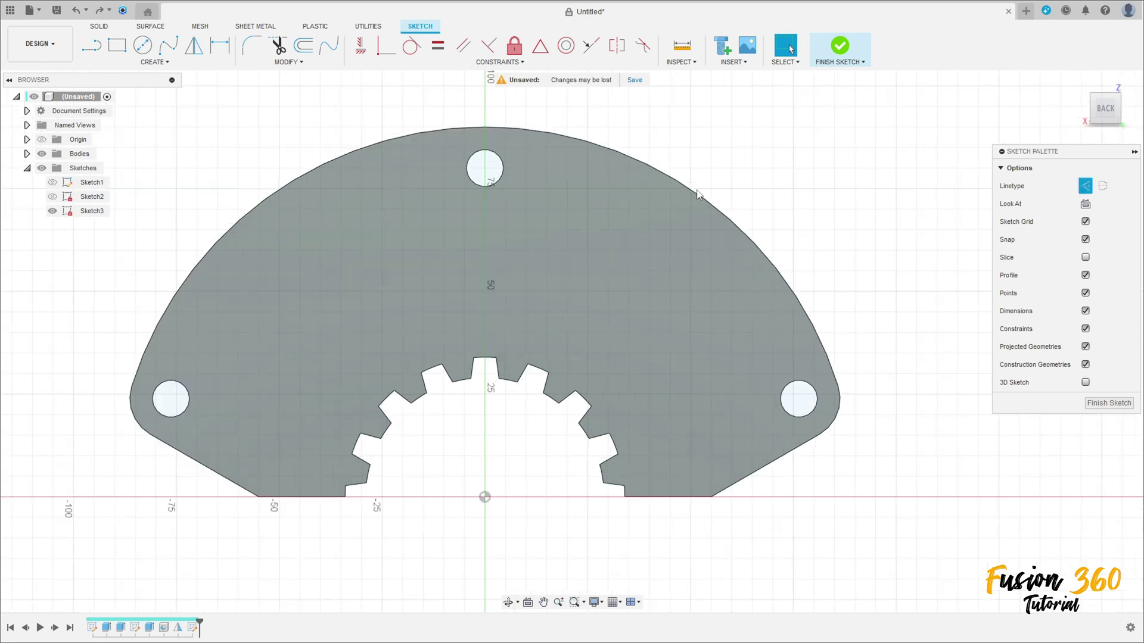
Draw a line from the origin to the top hole's centre and an 82 mm line from the origin
{"action": "left_click", "coordinate": [90, 47]}
{"action": "left_click", "coordinate": [484, 496]}
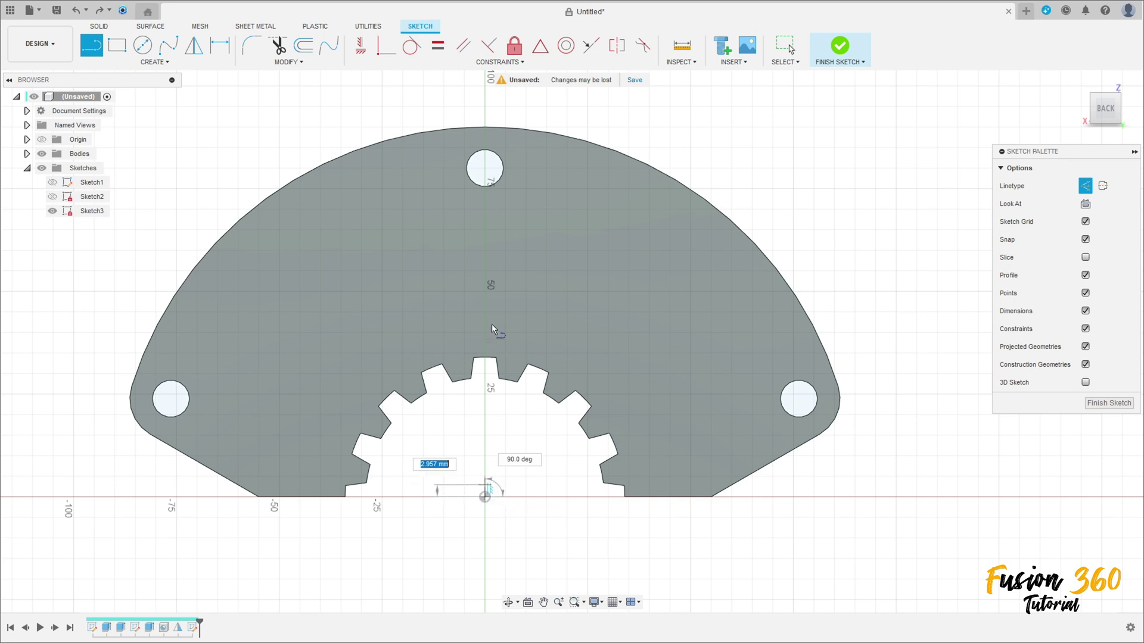
{"action": "left_click", "coordinate": [485, 169]}
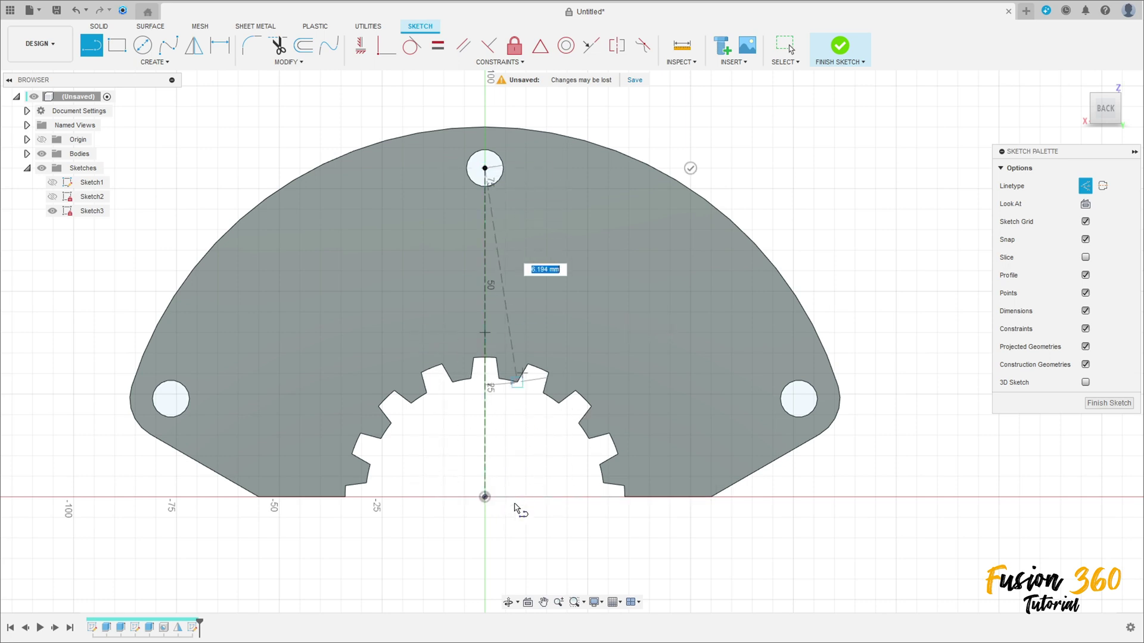
{"action": "key", "text": "Escape"}
{"action": "key", "text": "l"}
{"action": "left_click", "coordinate": [484, 497]}
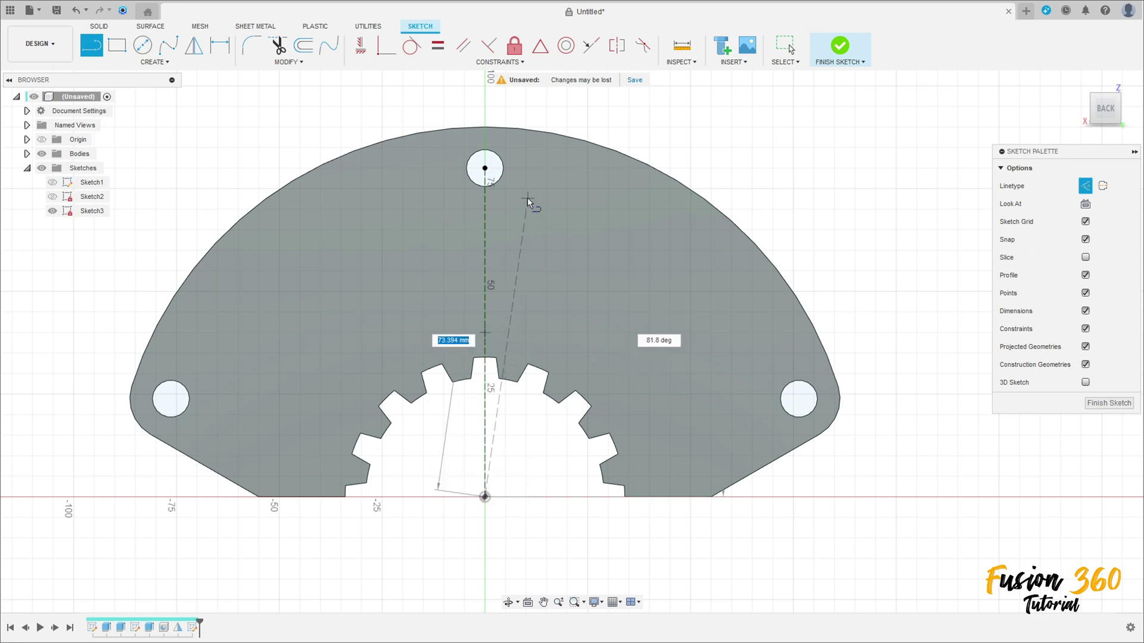
{"action": "type", "text": "8"}
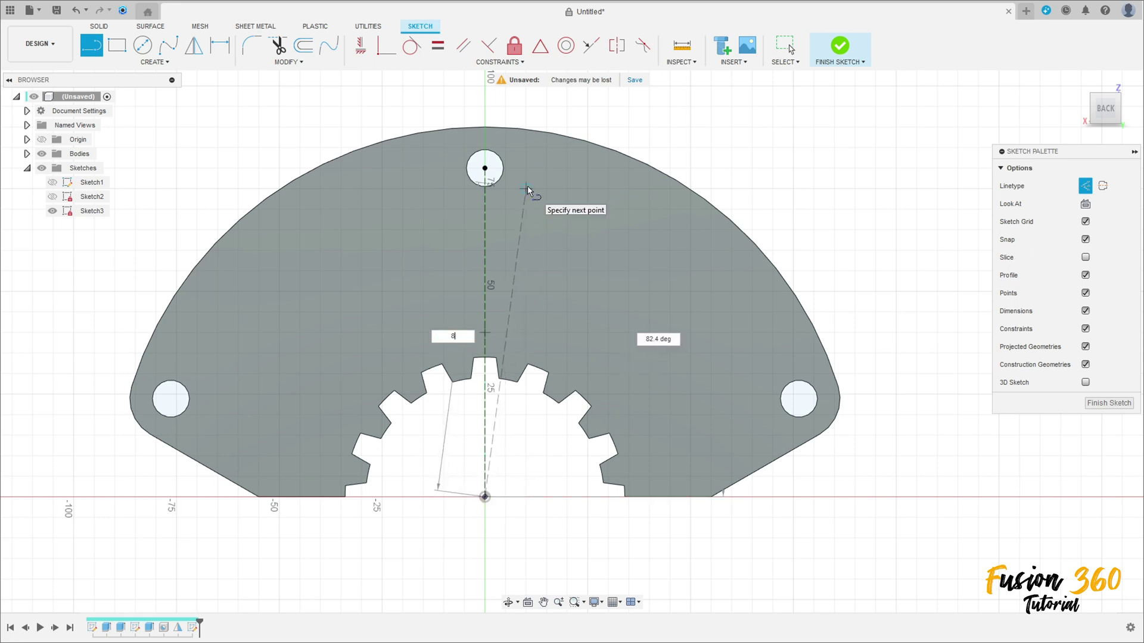
{"action": "type", "text": "2"}
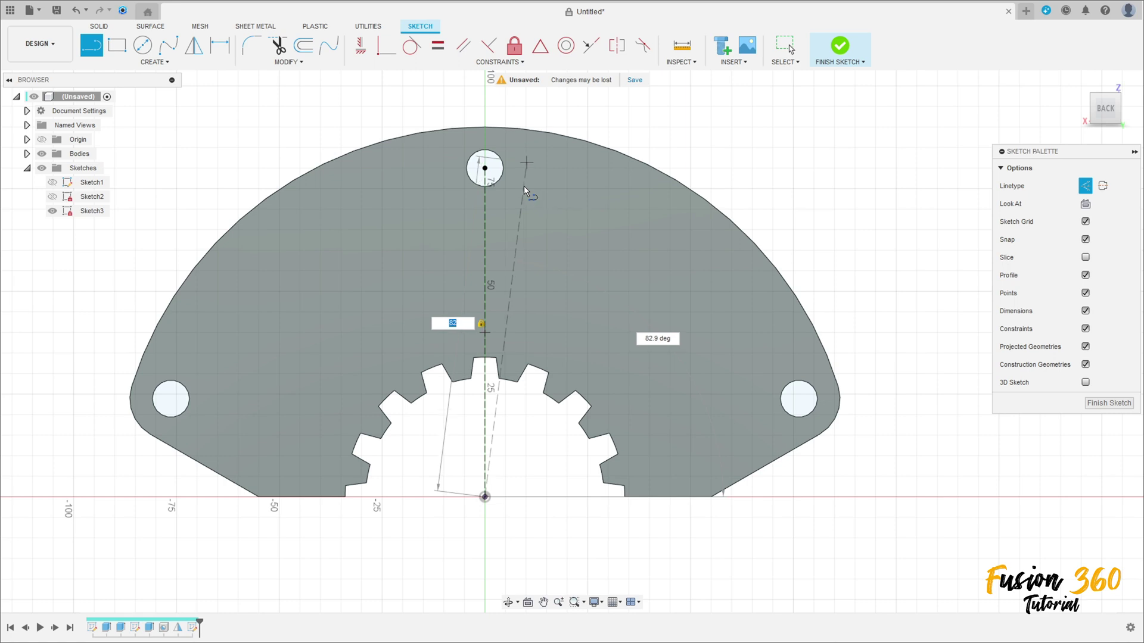
{"action": "key", "text": "Return"}
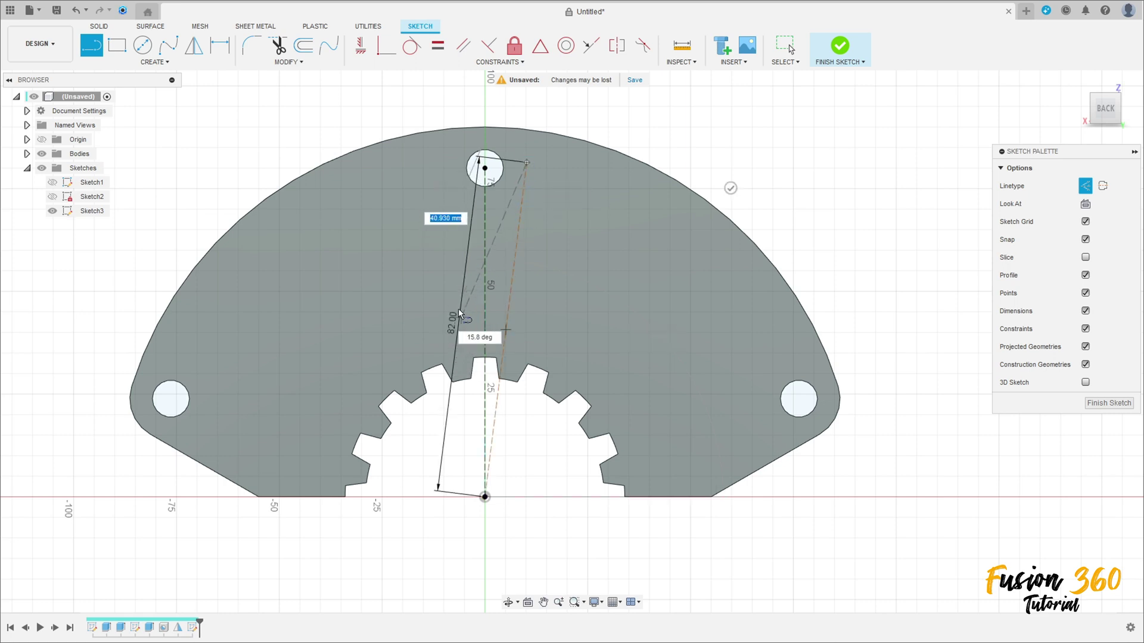
{"action": "key", "text": "Escape"}
{"action": "left_click_drag", "start_coordinate": [453, 324], "coordinate": [277, 241]}
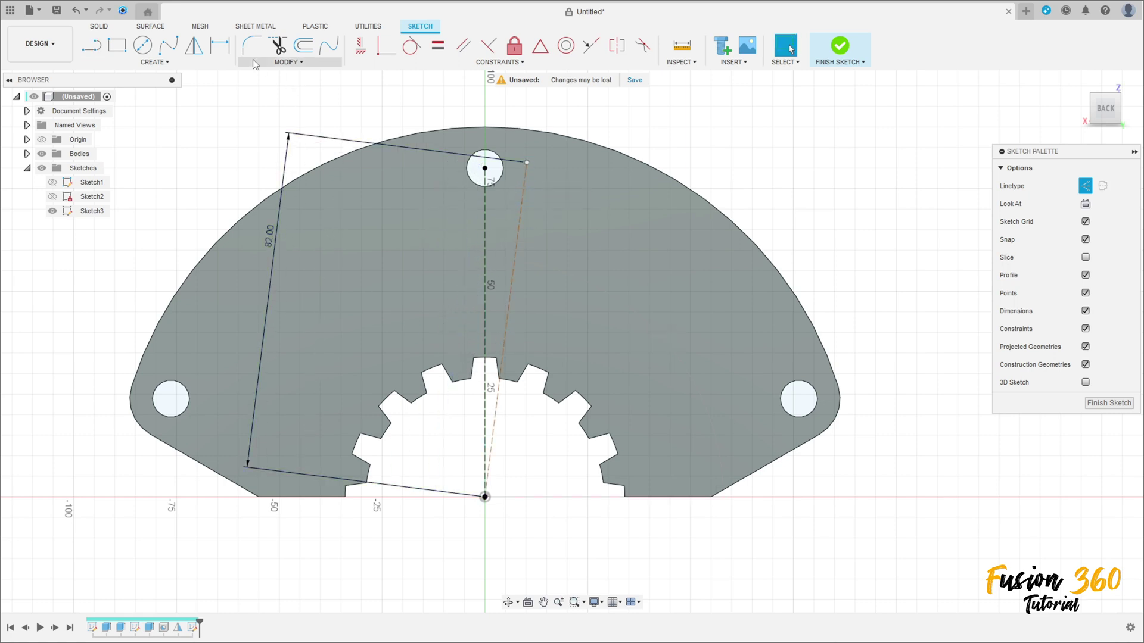
Dimension the angle between the 82 mm line and the vertical axis as 9,25/2 (4.6°)
{"action": "left_click", "coordinate": [219, 45]}
{"action": "left_click", "coordinate": [520, 219]}
{"action": "left_click", "coordinate": [489, 216]}
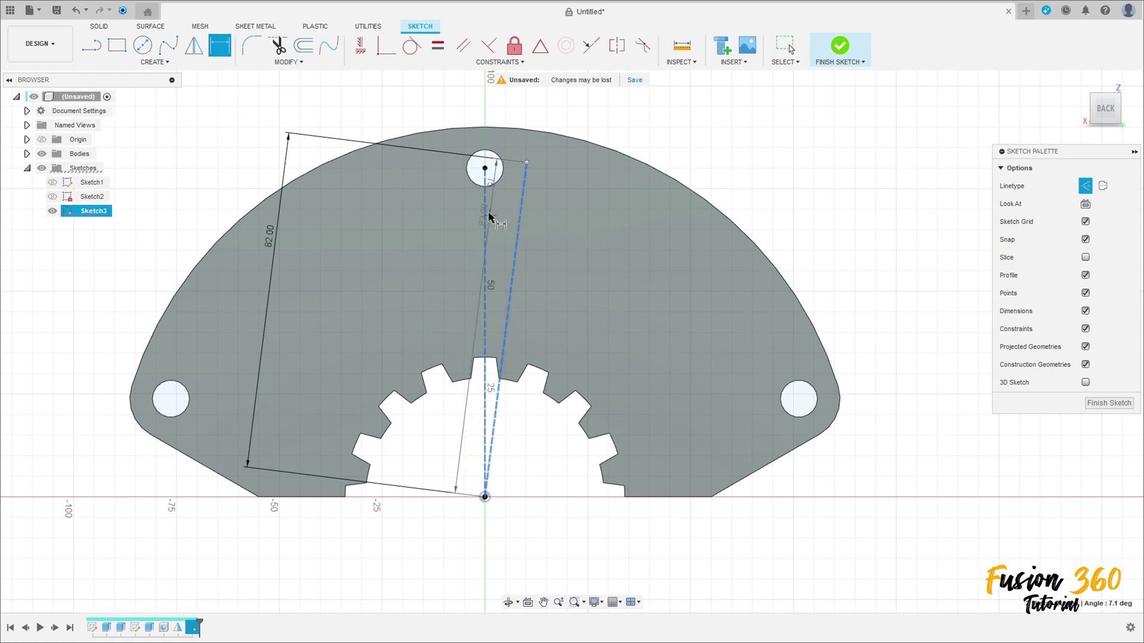
{"action": "left_click", "coordinate": [519, 111]}
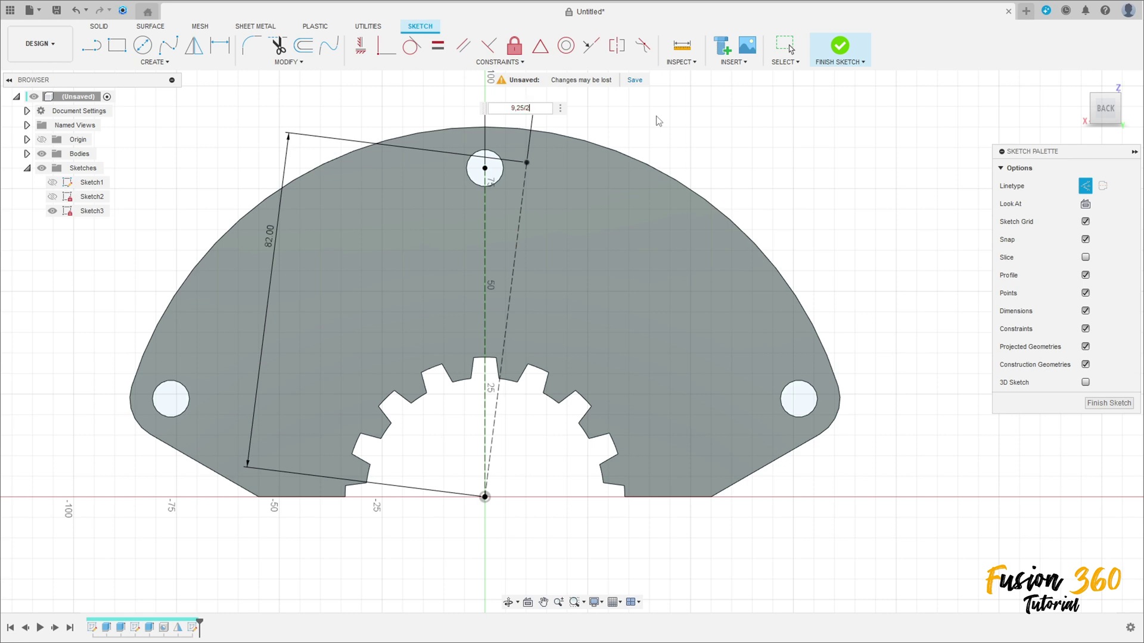
{"action": "type", "text": "9,25/2"}
{"action": "key", "text": "Return"}
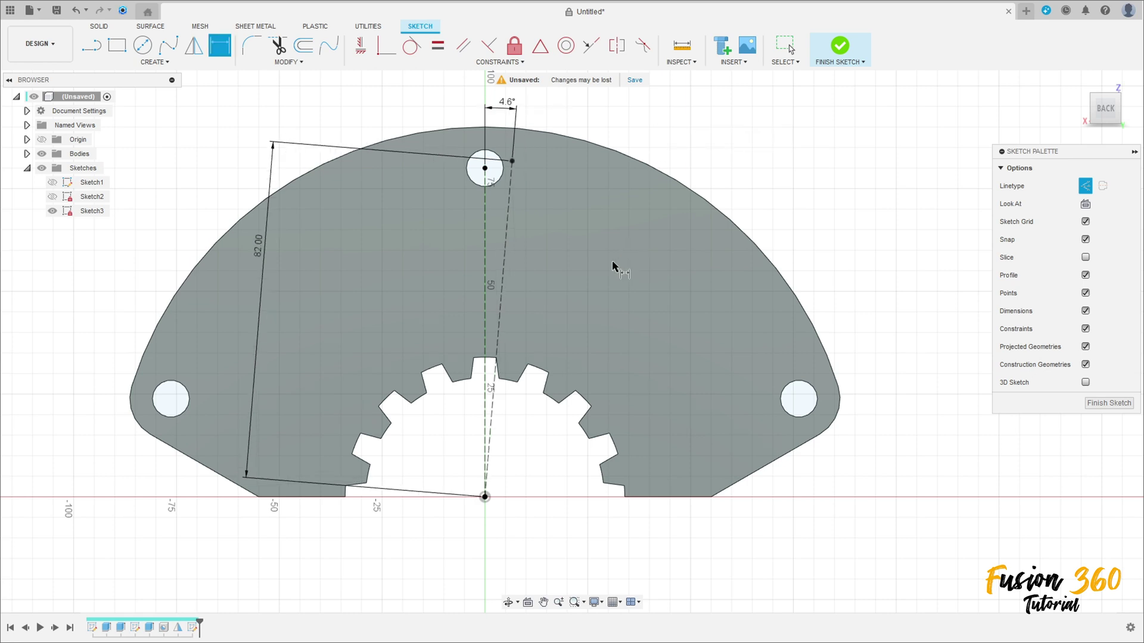
Draw two origin-centred arcs as normal geometry, an outer one starting at the 82 mm line's end and an inner one
{"action": "left_click", "coordinate": [154, 62]}
{"action": "mouse_move", "coordinate": [124, 115]}
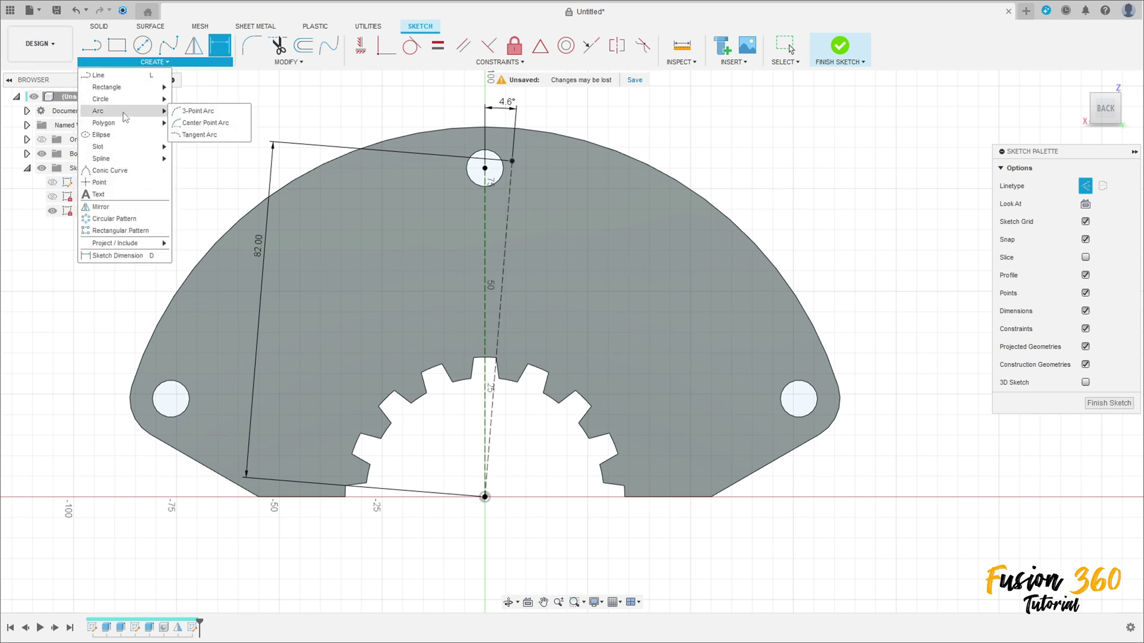
{"action": "left_click", "coordinate": [197, 123]}
{"action": "left_click", "coordinate": [484, 496]}
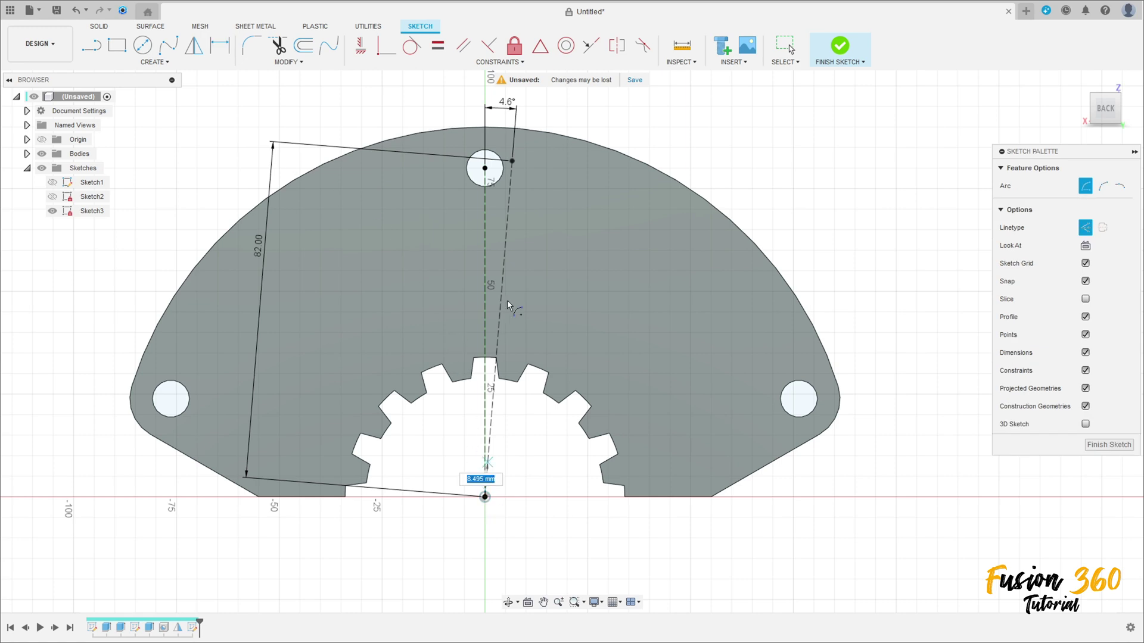
{"action": "left_click", "coordinate": [512, 161]}
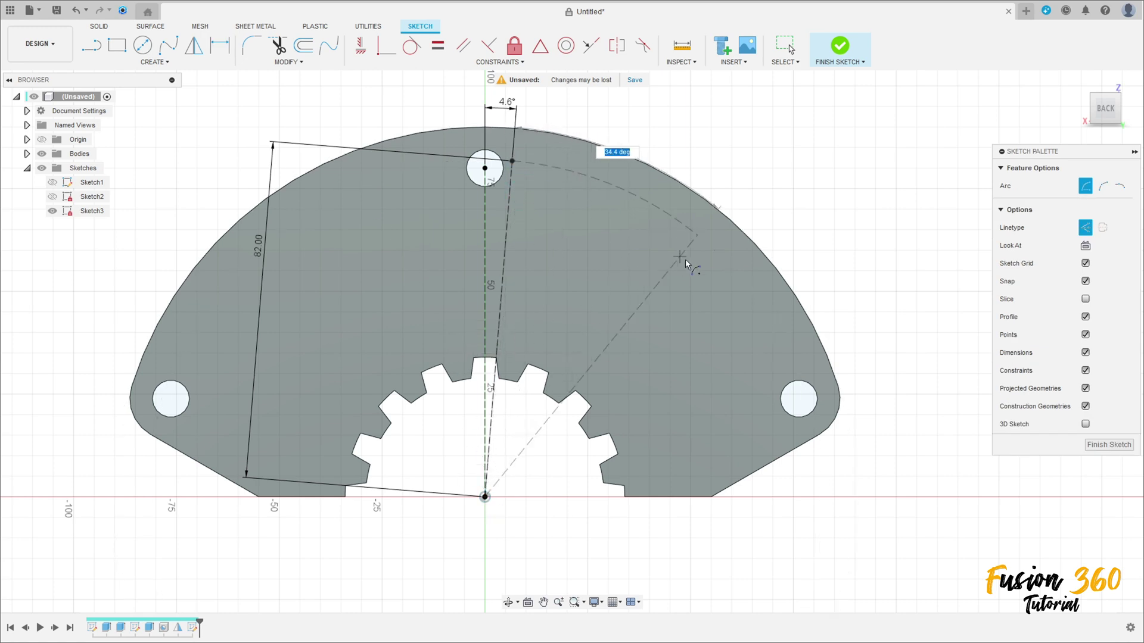
{"action": "left_click", "coordinate": [1085, 228]}
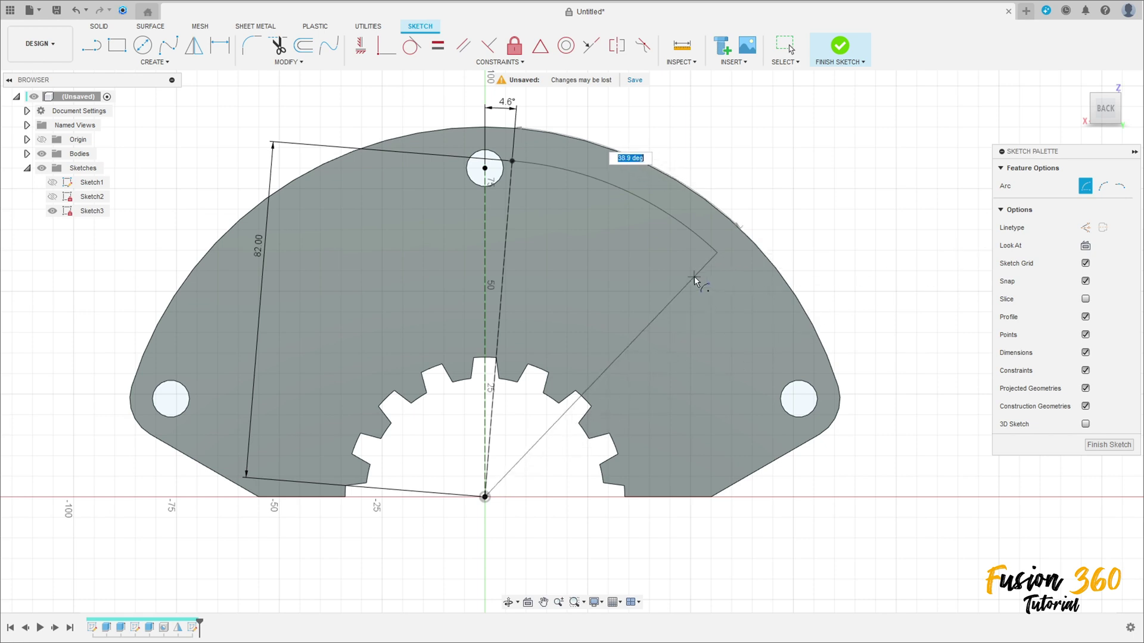
{"action": "left_click", "coordinate": [735, 327]}
{"action": "left_click", "coordinate": [485, 496]}
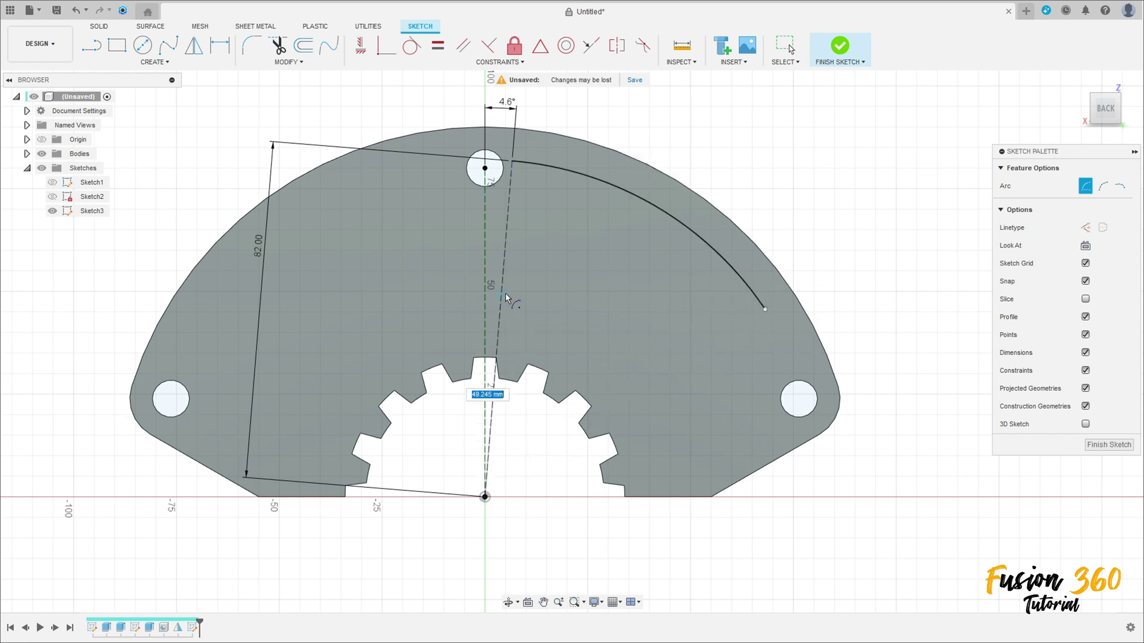
{"action": "left_click", "coordinate": [503, 282]}
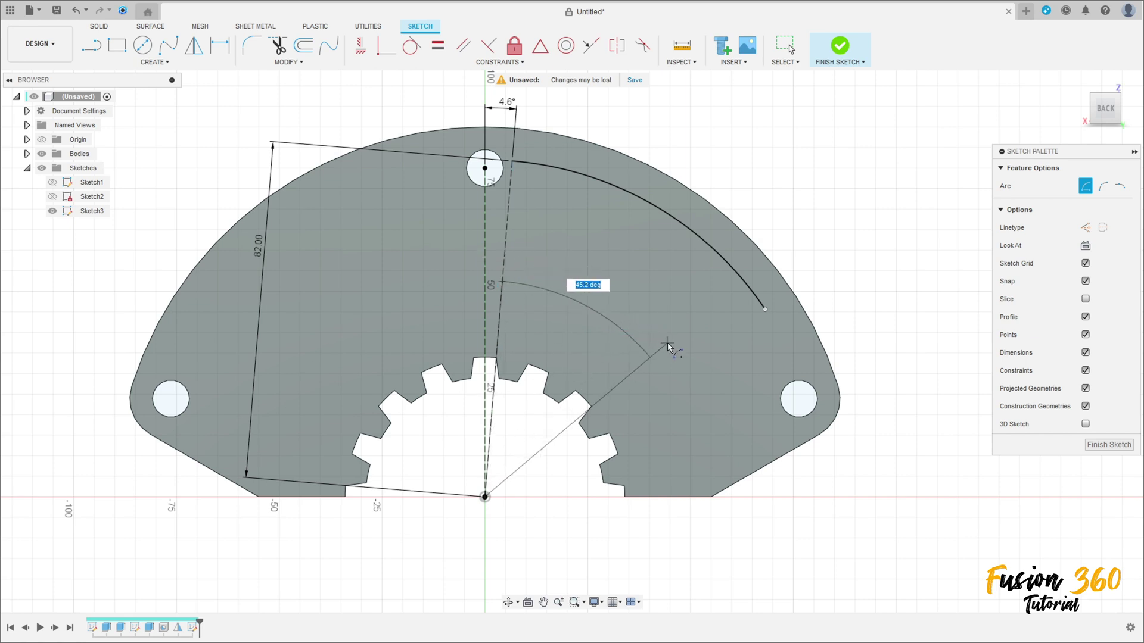
{"action": "left_click", "coordinate": [692, 374]}
{"action": "key", "text": "Escape"}
Dimension the inner arc's radius to 50 mm
{"action": "key", "text": "d"}
{"action": "left_click", "coordinate": [607, 322]}
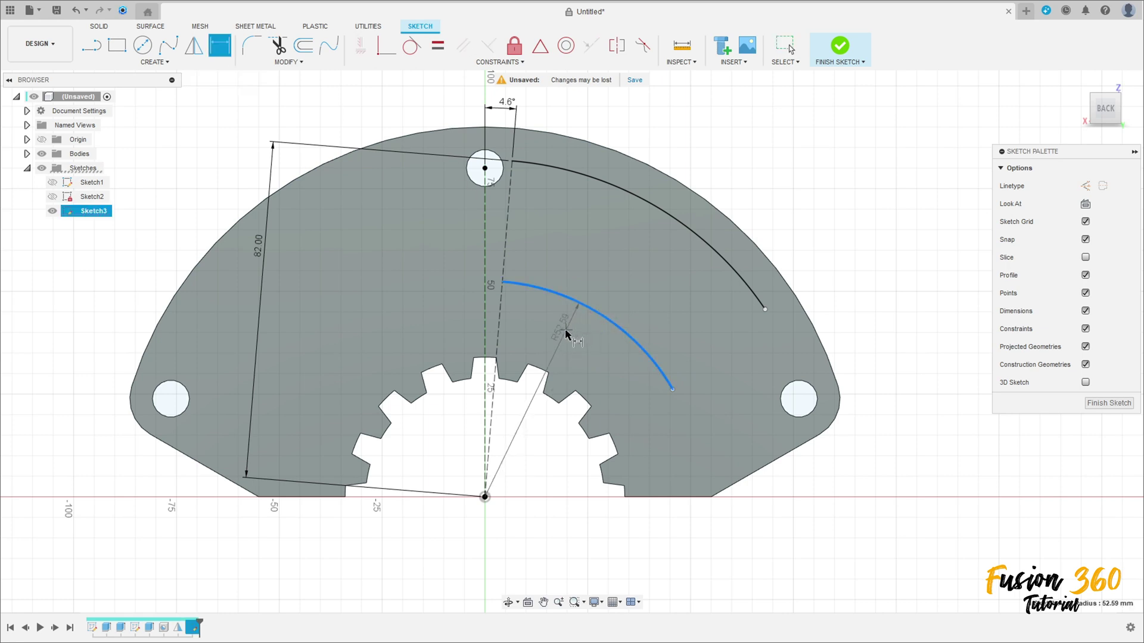
{"action": "left_click", "coordinate": [576, 335]}
{"action": "key", "text": "Return"}
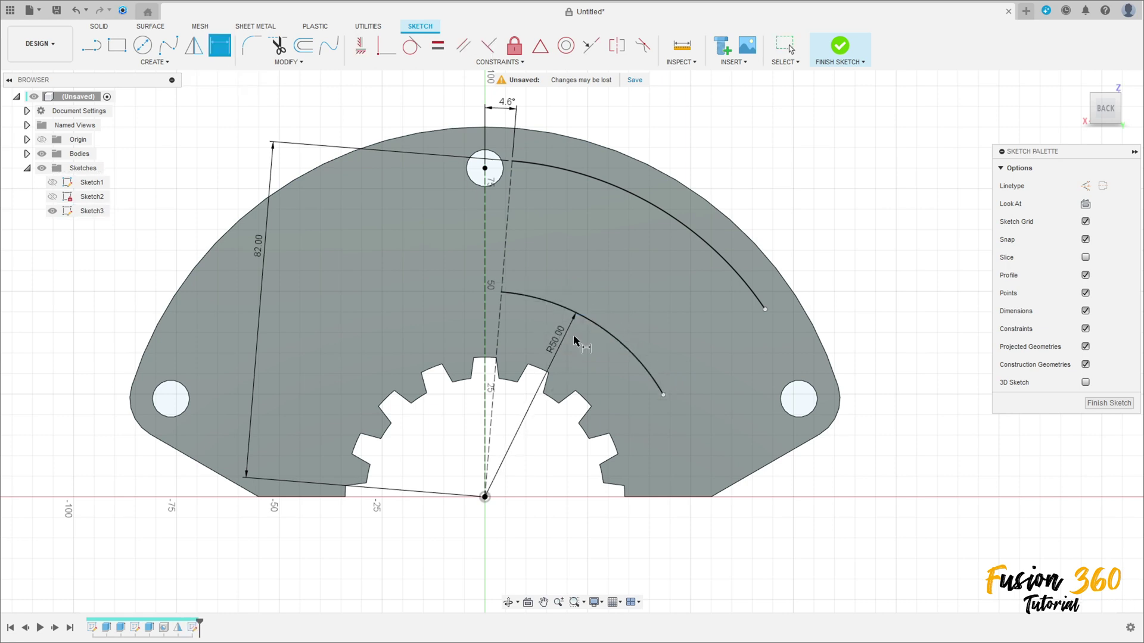
{"action": "key", "text": "Escape"}
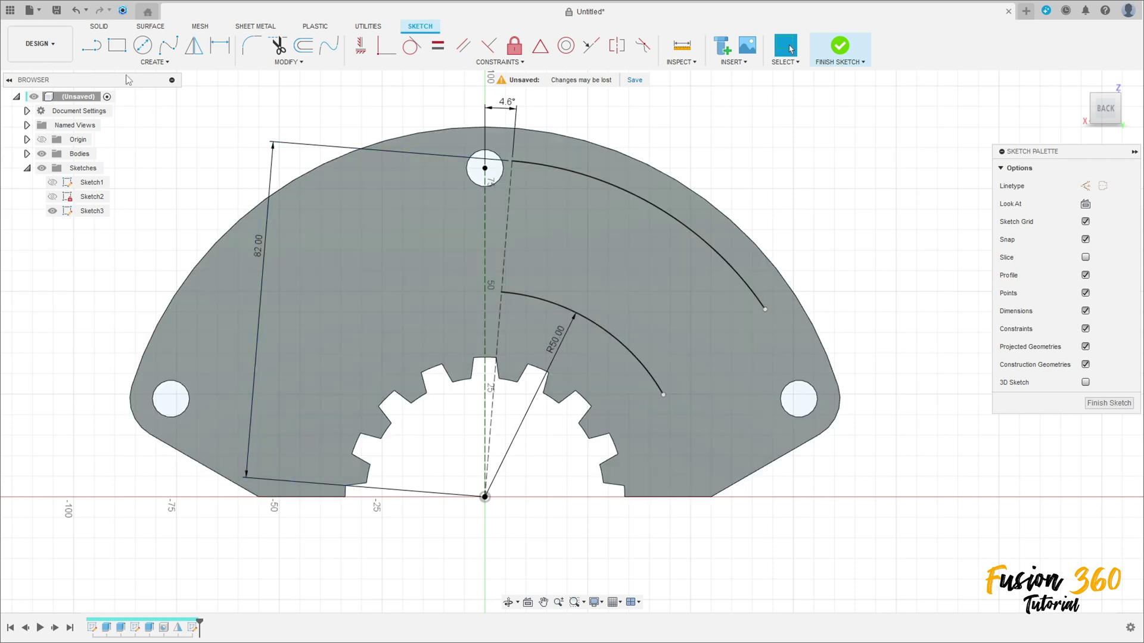
{"action": "left_click", "coordinate": [154, 62]}
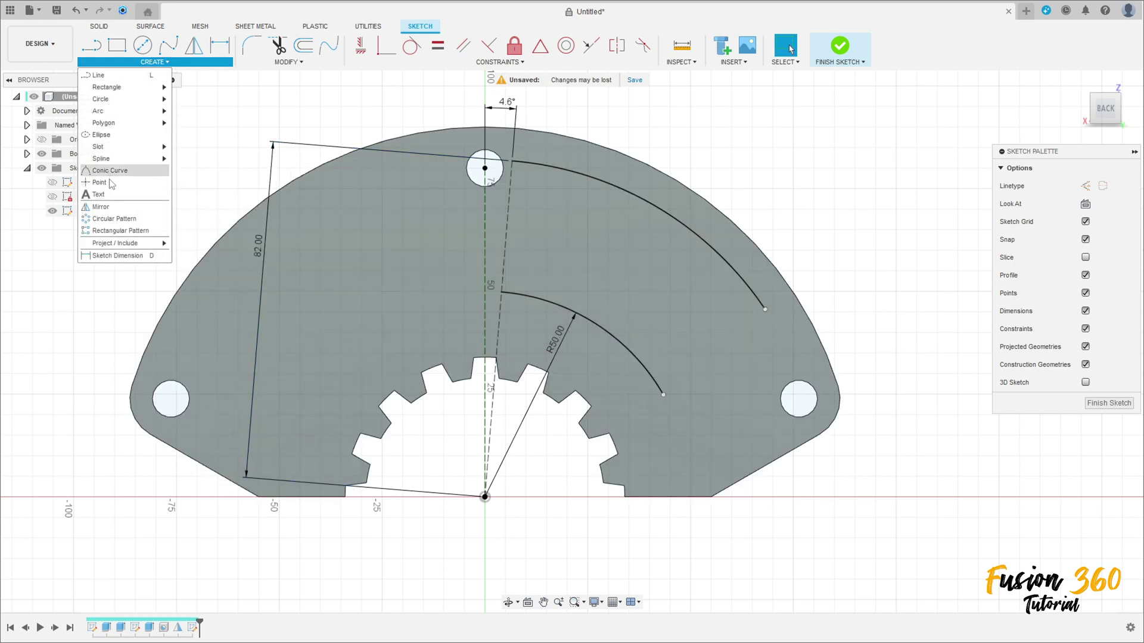
Project the side block's top face into the sketch, then return to the flat back view
{"action": "mouse_move", "coordinate": [149, 243]}
{"action": "left_click", "coordinate": [188, 249]}
{"action": "middle_click_drag", "start_coordinate": [679, 237], "coordinate": [697, 276], "text": "shift"}
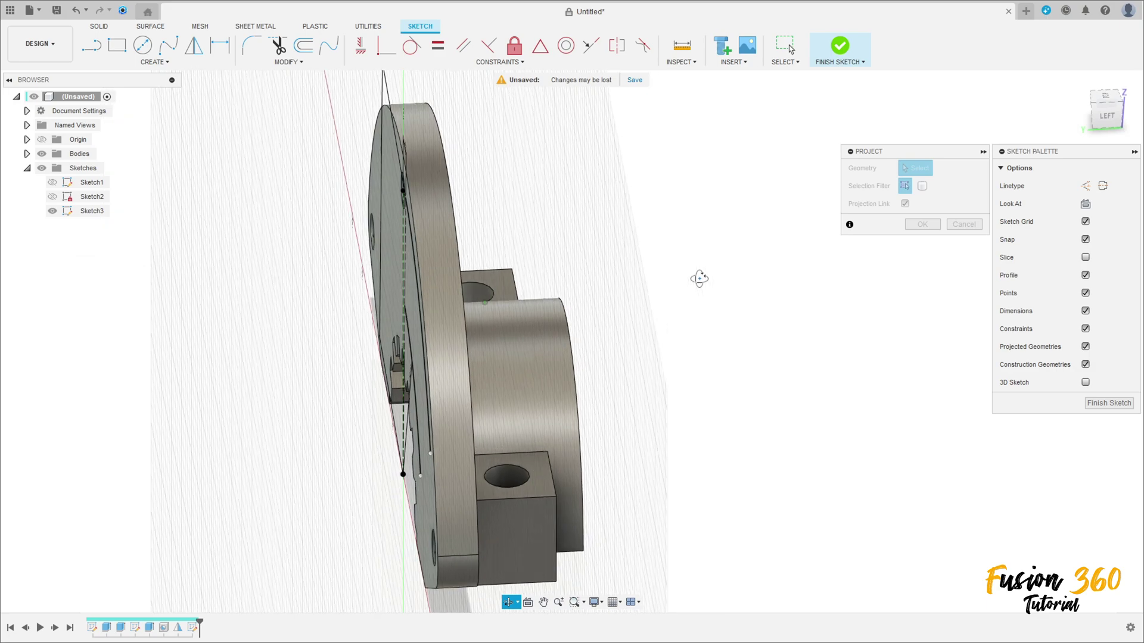
{"action": "left_click", "coordinate": [540, 490]}
{"action": "middle_click_drag", "start_coordinate": [723, 411], "coordinate": [776, 393], "text": "shift"}
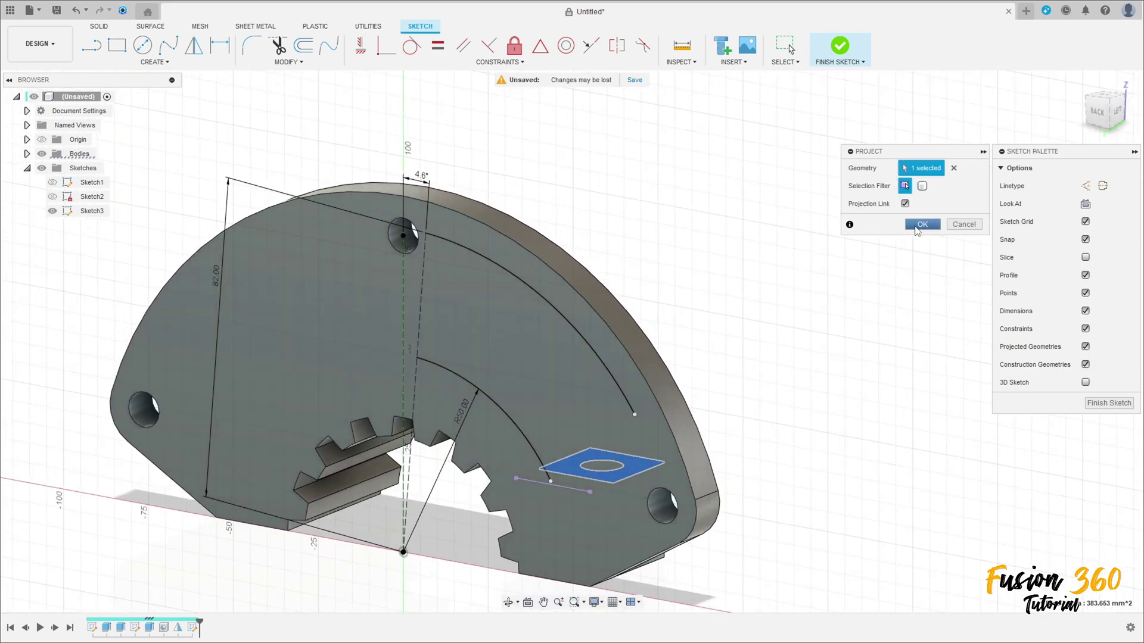
{"action": "left_click", "coordinate": [922, 225]}
{"action": "middle_click_drag", "start_coordinate": [613, 381], "coordinate": [638, 392], "text": "shift"}
{"action": "scroll", "coordinate": [638, 392], "scroll_direction": "up", "scroll_amount": 5}
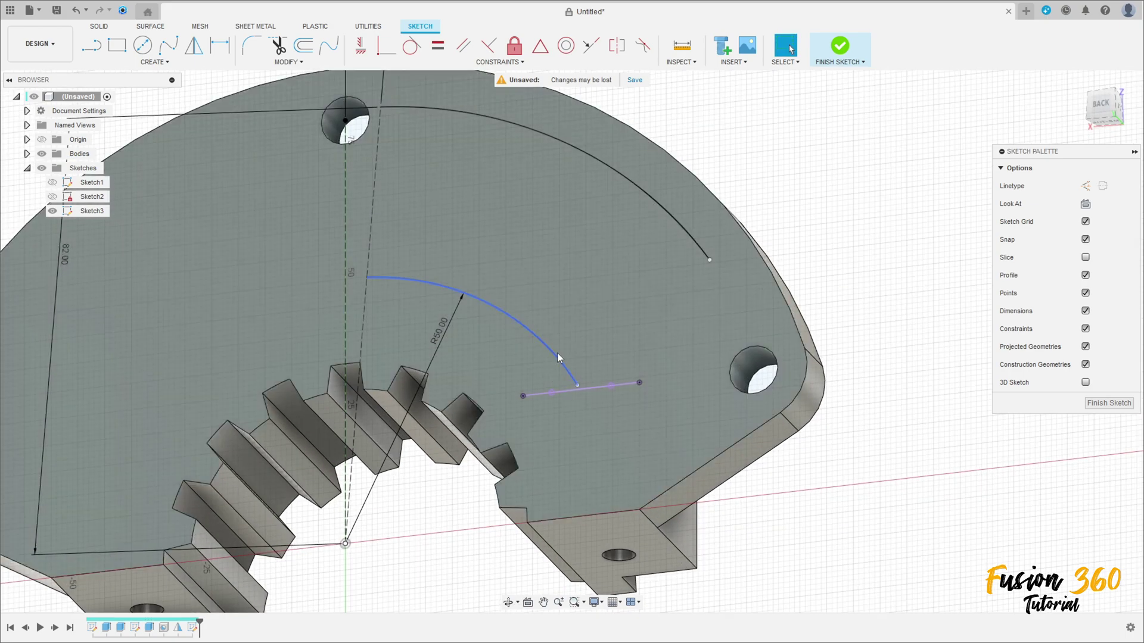
{"action": "middle_click_drag", "start_coordinate": [557, 357], "coordinate": [582, 325]}
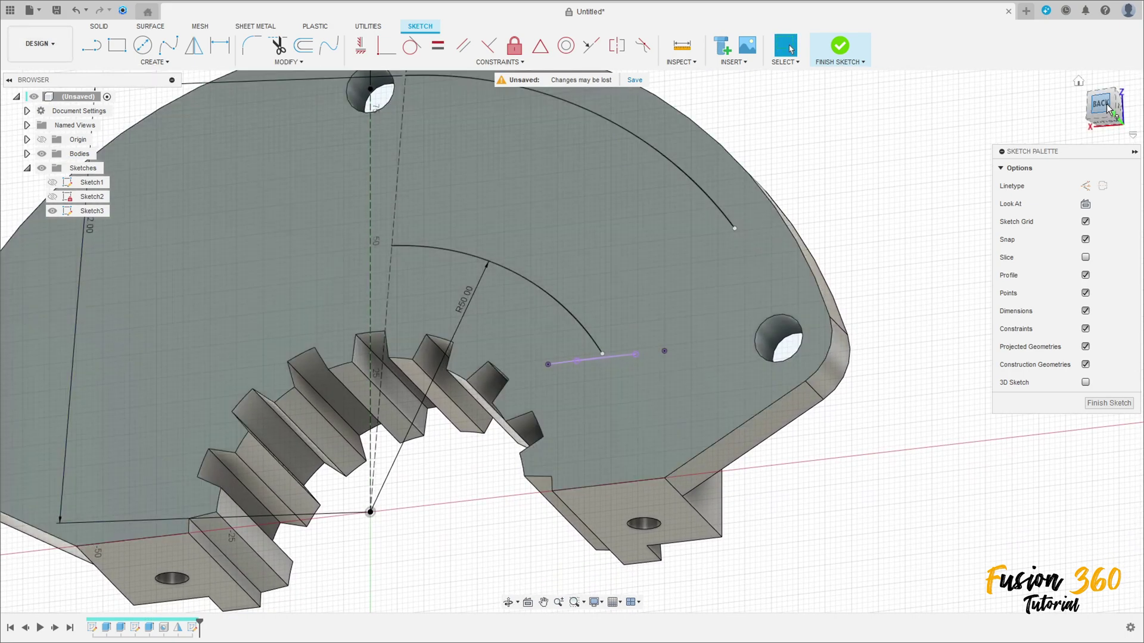
{"action": "left_click", "coordinate": [1107, 108]}
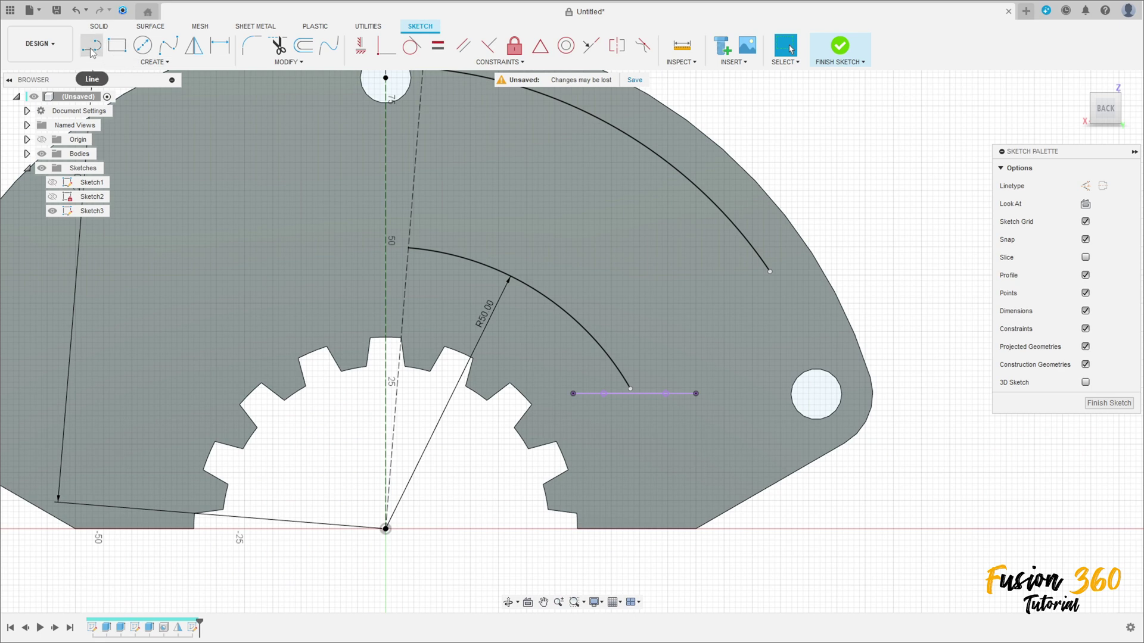
Draw a construction line from the origin to the inner arc's end, then pull that end up along the arc
{"action": "left_click", "coordinate": [92, 50]}
{"action": "left_click", "coordinate": [1085, 186]}
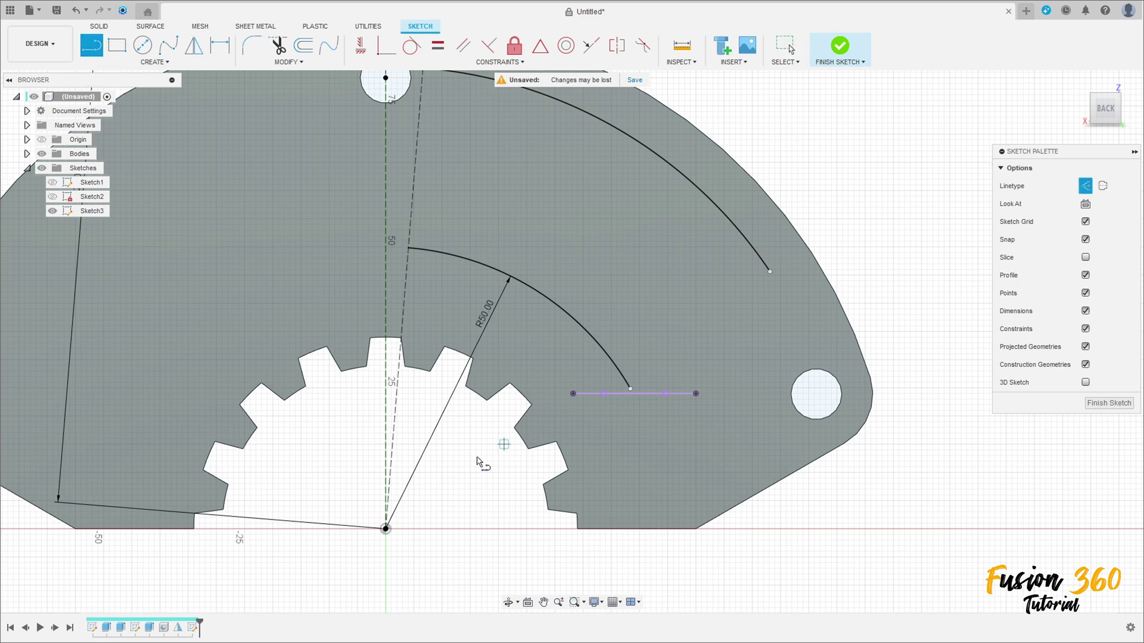
{"action": "left_click", "coordinate": [386, 529]}
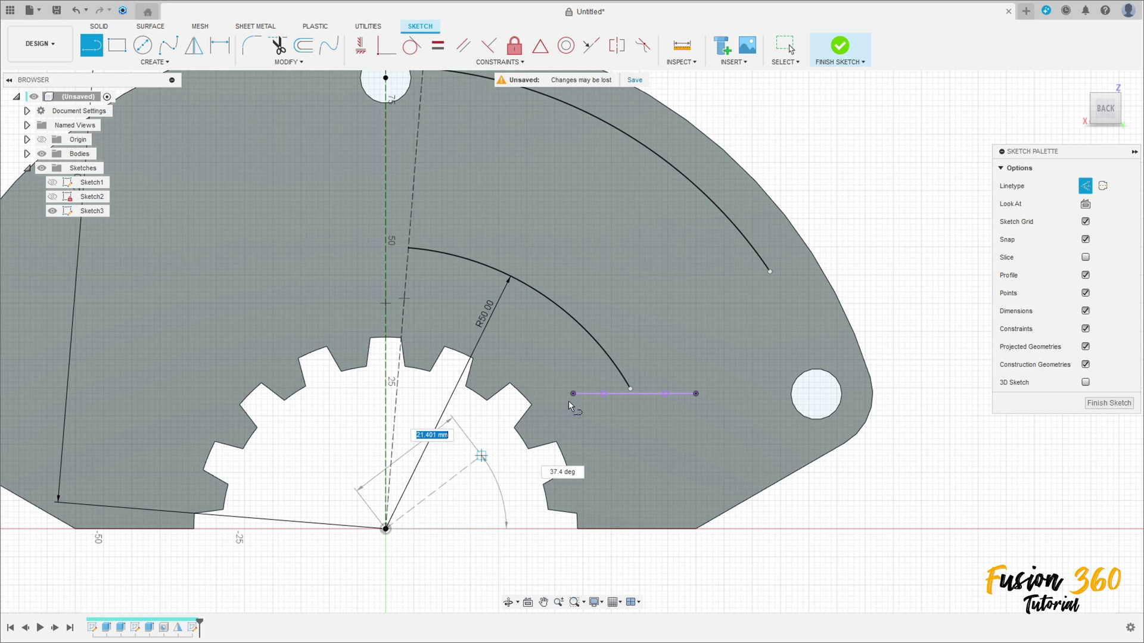
{"action": "left_click", "coordinate": [631, 393]}
{"action": "key", "text": "Escape"}
{"action": "left_click_drag", "start_coordinate": [623, 376], "coordinate": [603, 351]}
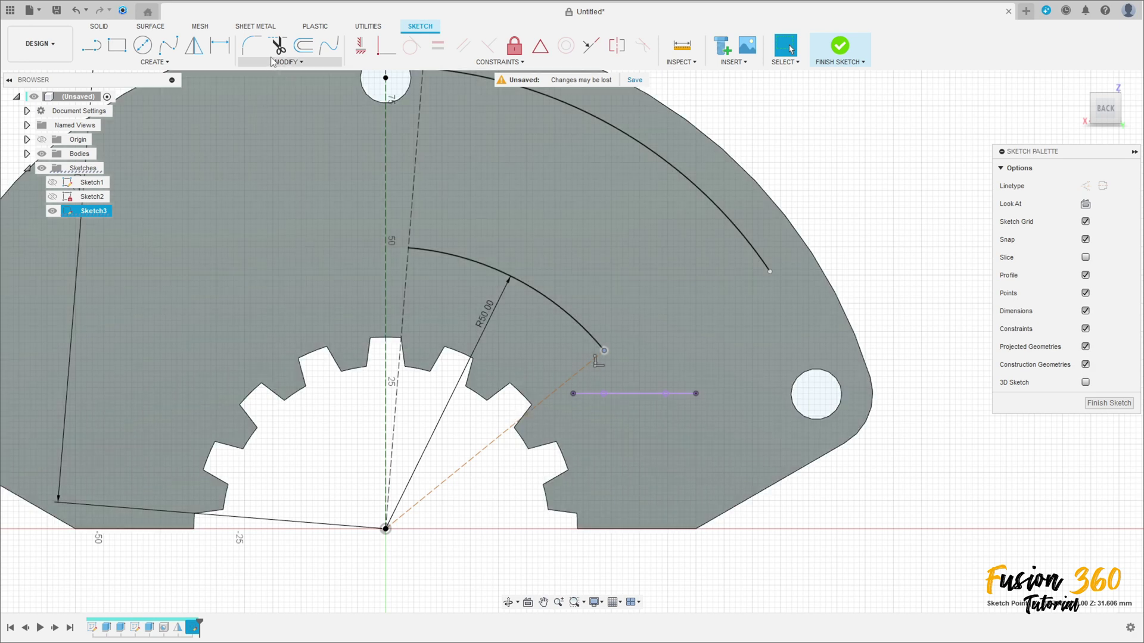
Dimension the inner arc's end 5.90 mm above the projected line
{"action": "left_click", "coordinate": [218, 46]}
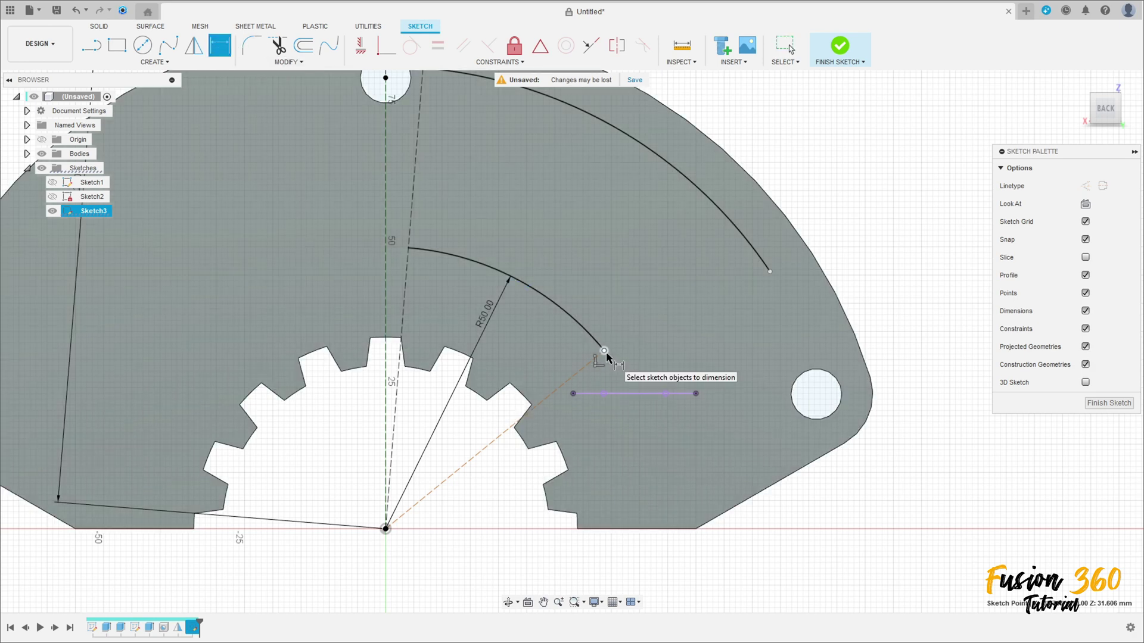
{"action": "left_click", "coordinate": [651, 393]}
{"action": "left_click", "coordinate": [603, 351]}
{"action": "left_click", "coordinate": [743, 375]}
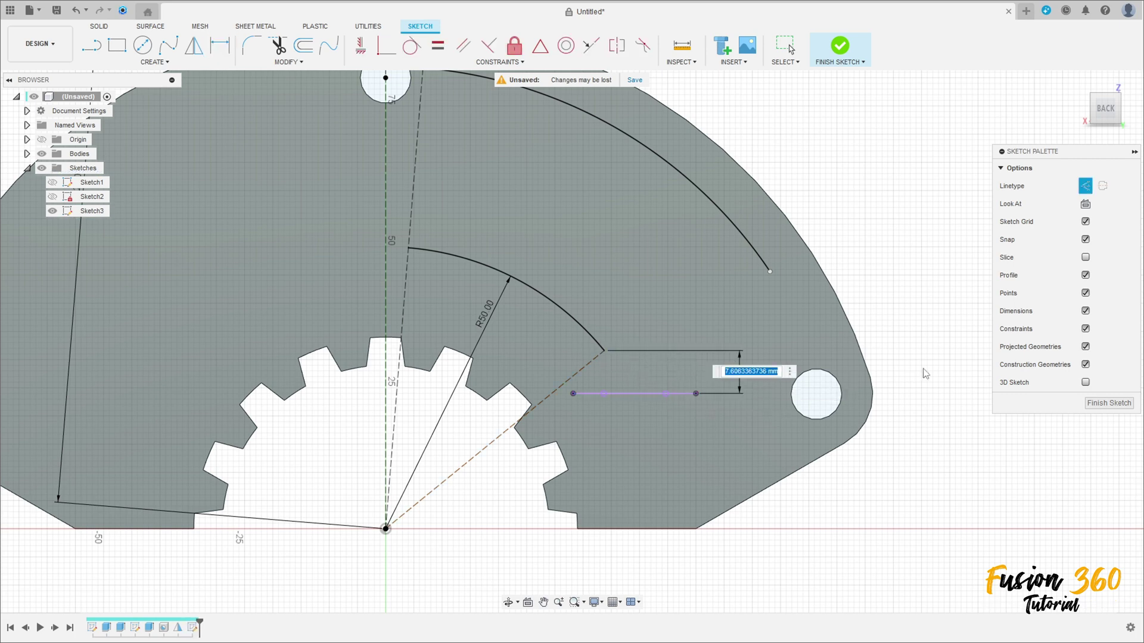
{"action": "type", "text": "5"}
{"action": "key", "text": "Return"}
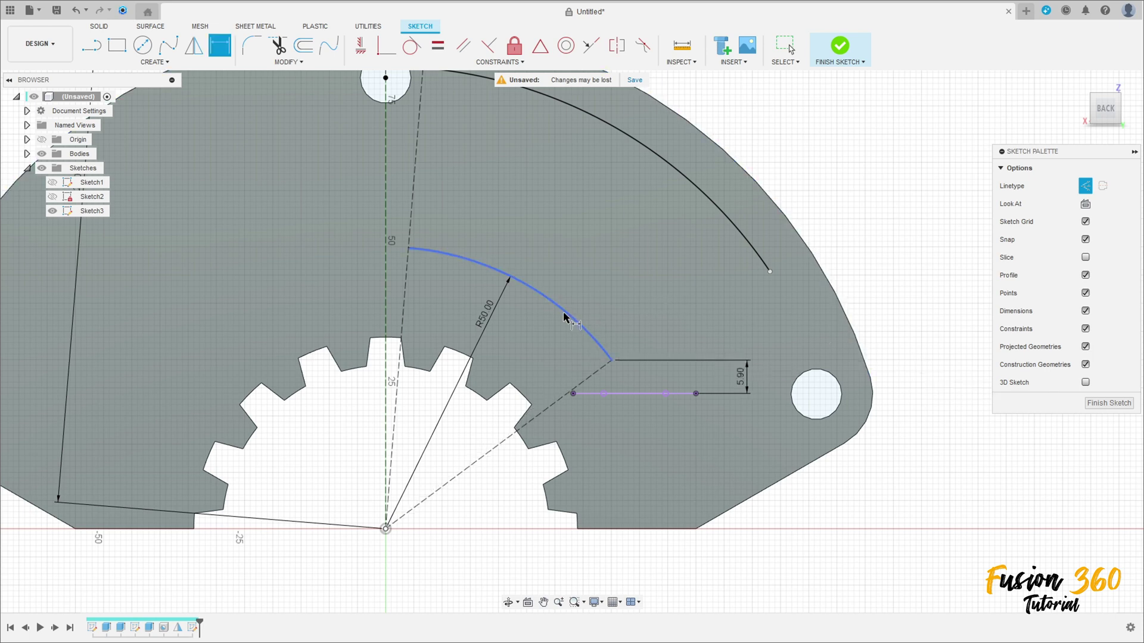
Draw normal lines joining the inner and outer arcs' ends on both sides to close the pocket outline
{"action": "left_click", "coordinate": [95, 49]}
{"action": "left_click", "coordinate": [1085, 186]}
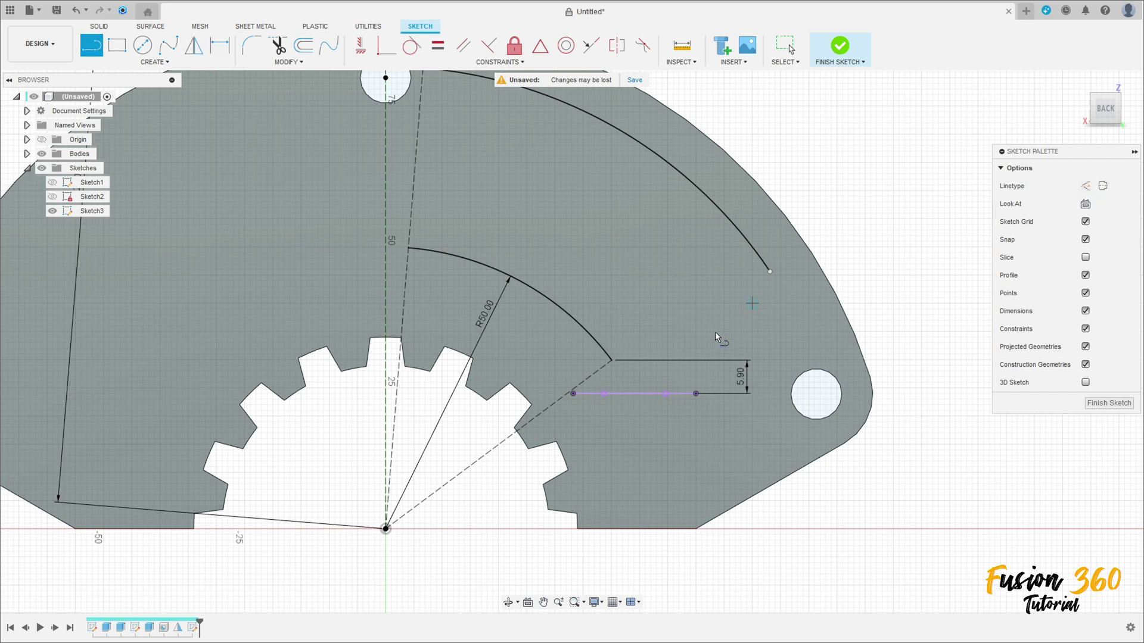
{"action": "left_click", "coordinate": [611, 361]}
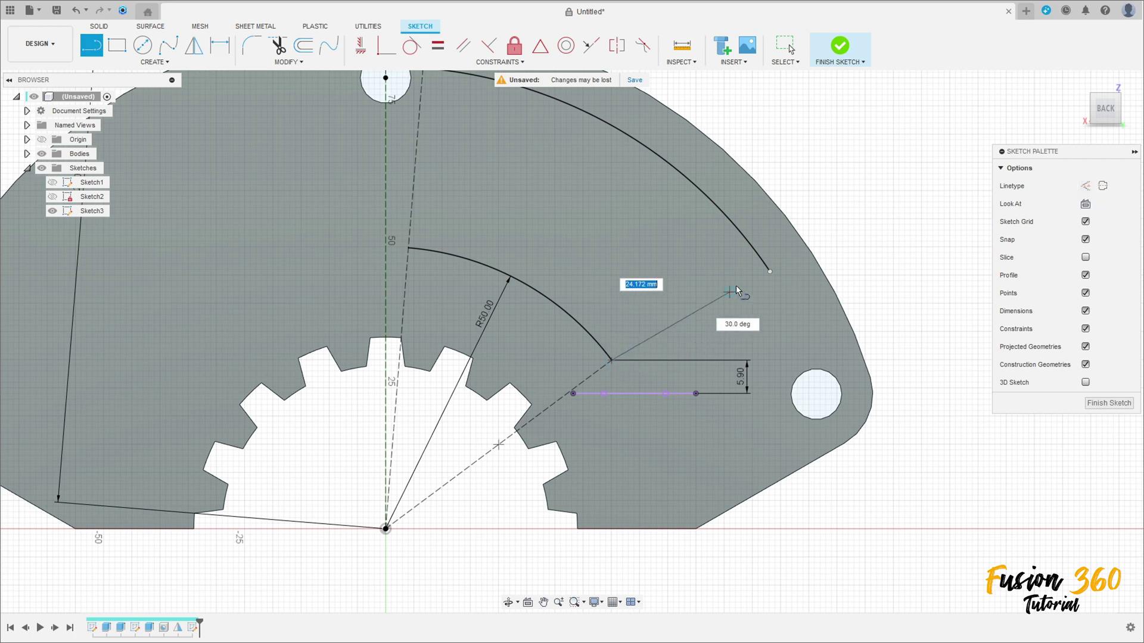
{"action": "left_click", "coordinate": [770, 272]}
{"action": "scroll", "coordinate": [769, 272], "scroll_direction": "down", "scroll_amount": 2}
{"action": "scroll", "coordinate": [593, 349], "scroll_direction": "up", "scroll_amount": 2}
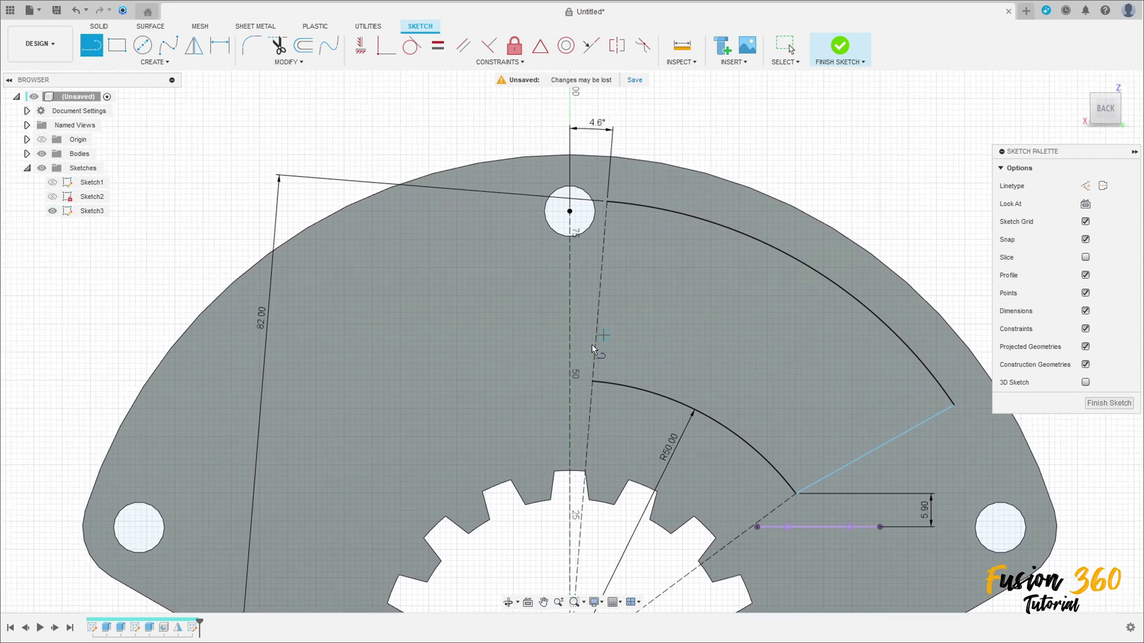
{"action": "left_click", "coordinate": [592, 382]}
{"action": "left_click", "coordinate": [607, 203]}
{"action": "scroll", "coordinate": [819, 433], "scroll_direction": "down", "scroll_amount": 2}
{"action": "key", "text": "Escape"}
{"action": "middle_click_drag", "start_coordinate": [802, 335], "coordinate": [552, 344]}
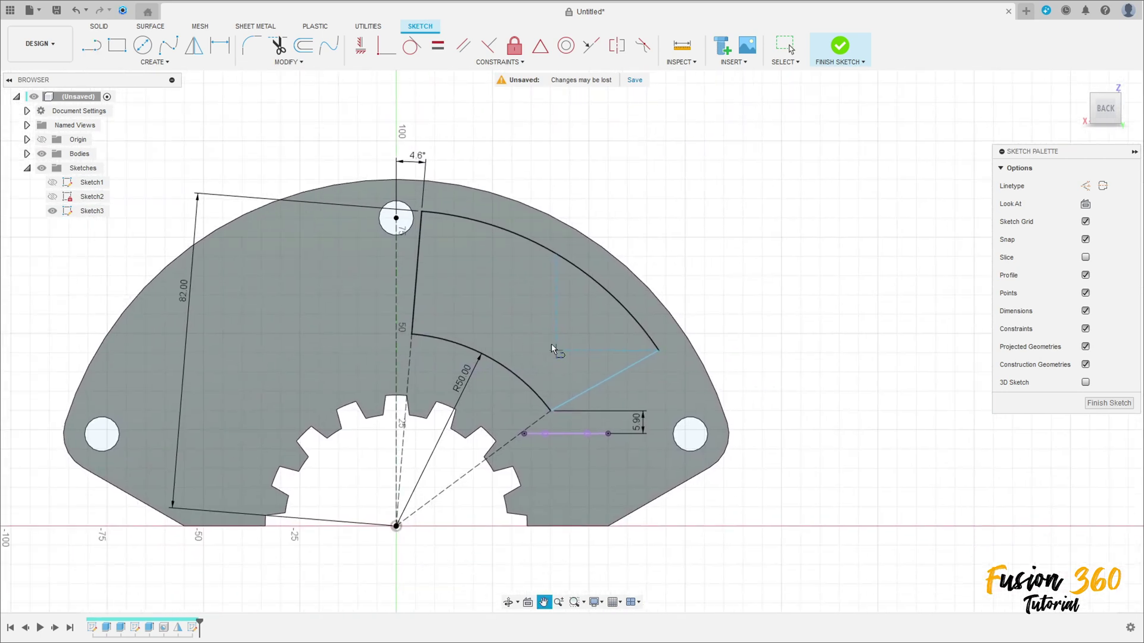
{"action": "scroll", "coordinate": [813, 310], "scroll_direction": "up", "scroll_amount": 2}
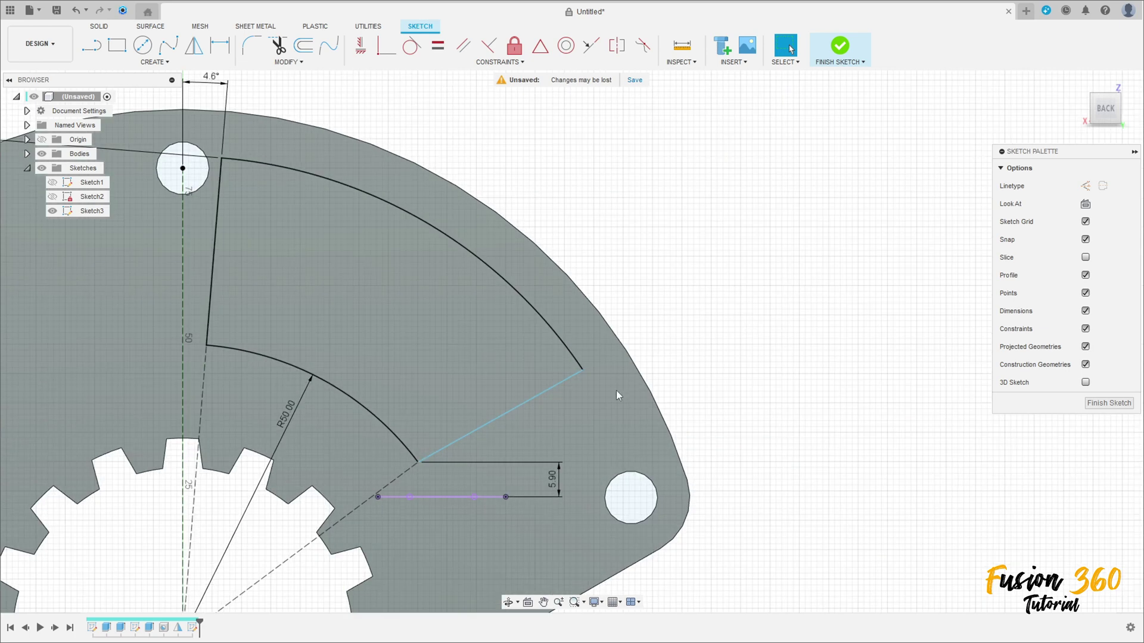
{"action": "middle_click_drag", "start_coordinate": [797, 237], "coordinate": [902, 151]}
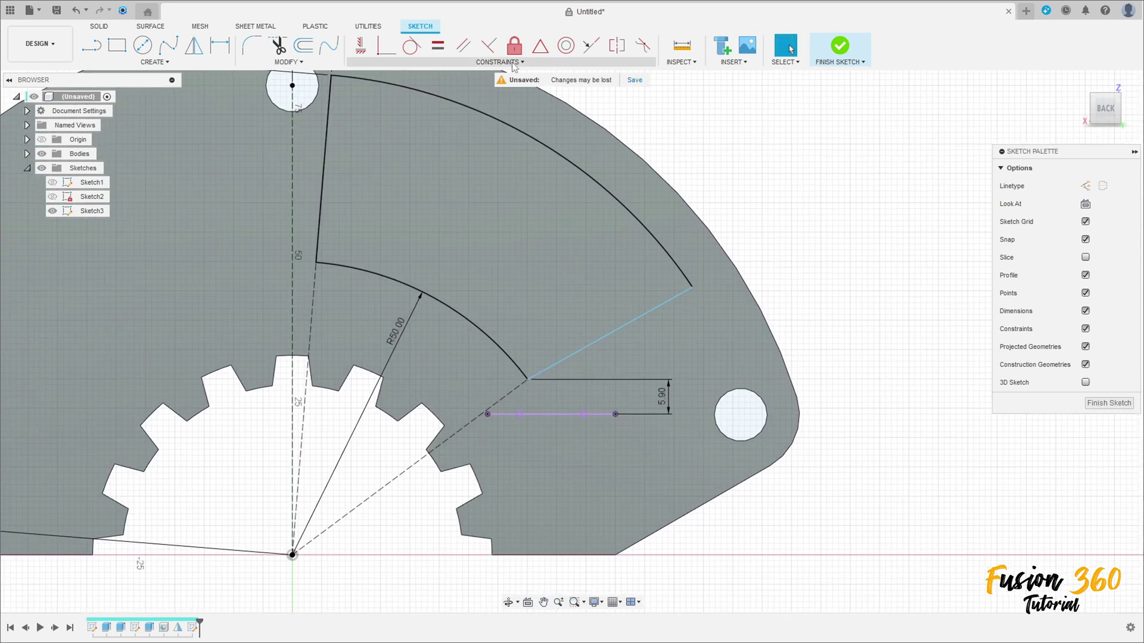
Make the angled pocket edge collinear with the dashed construction line
{"action": "left_click", "coordinate": [594, 52]}
{"action": "left_click", "coordinate": [583, 355]}
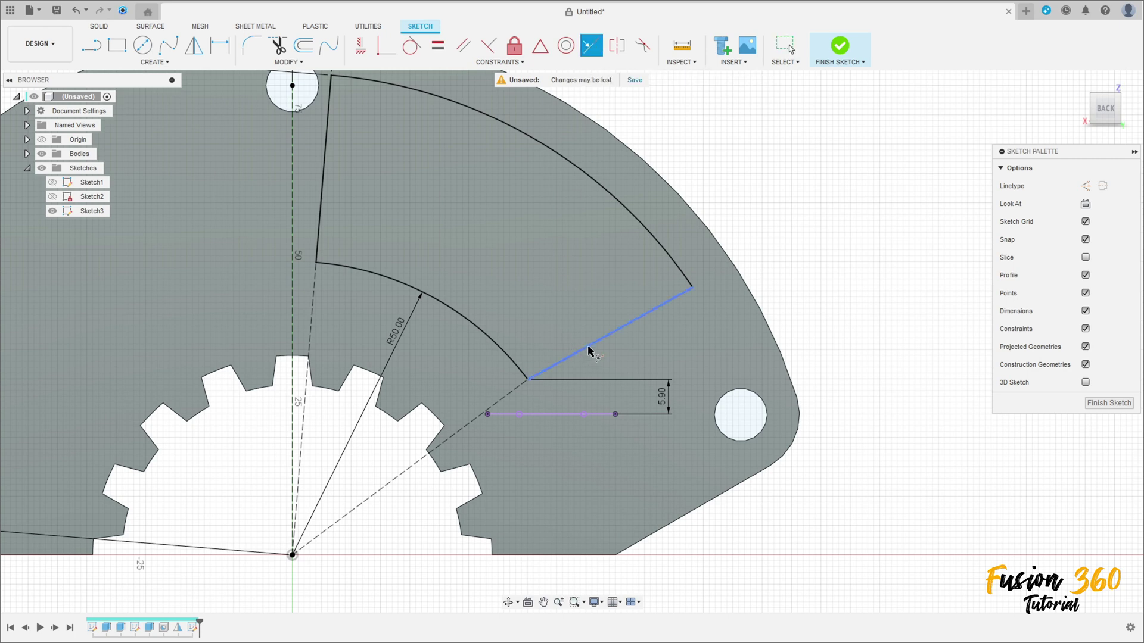
{"action": "left_click", "coordinate": [392, 483]}
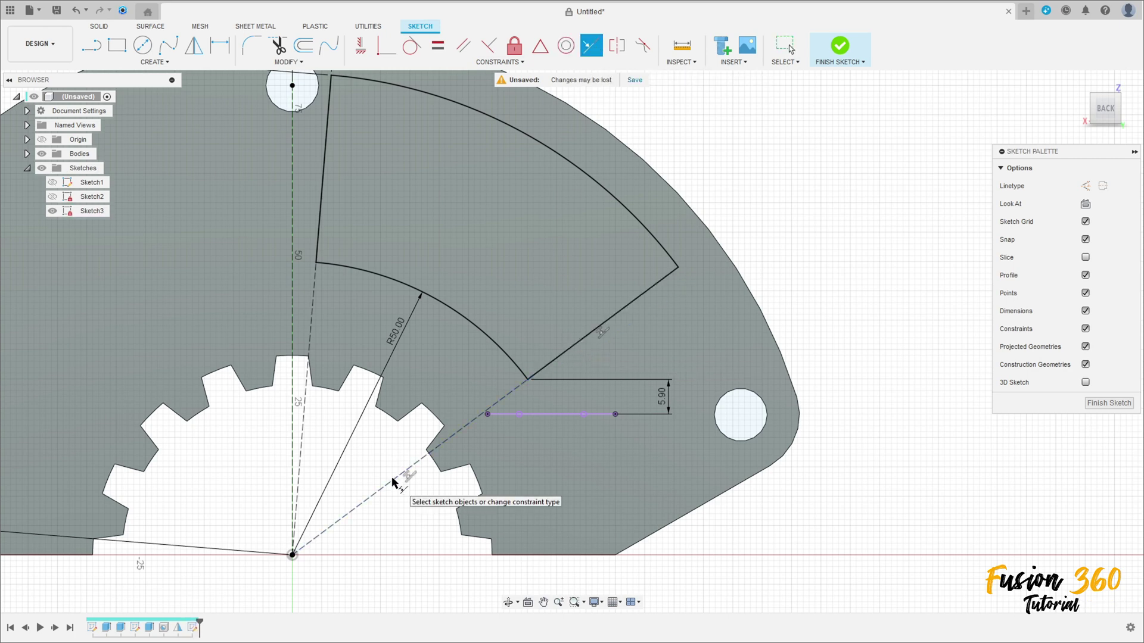
{"action": "scroll", "coordinate": [521, 332], "scroll_direction": "down", "scroll_amount": 2}
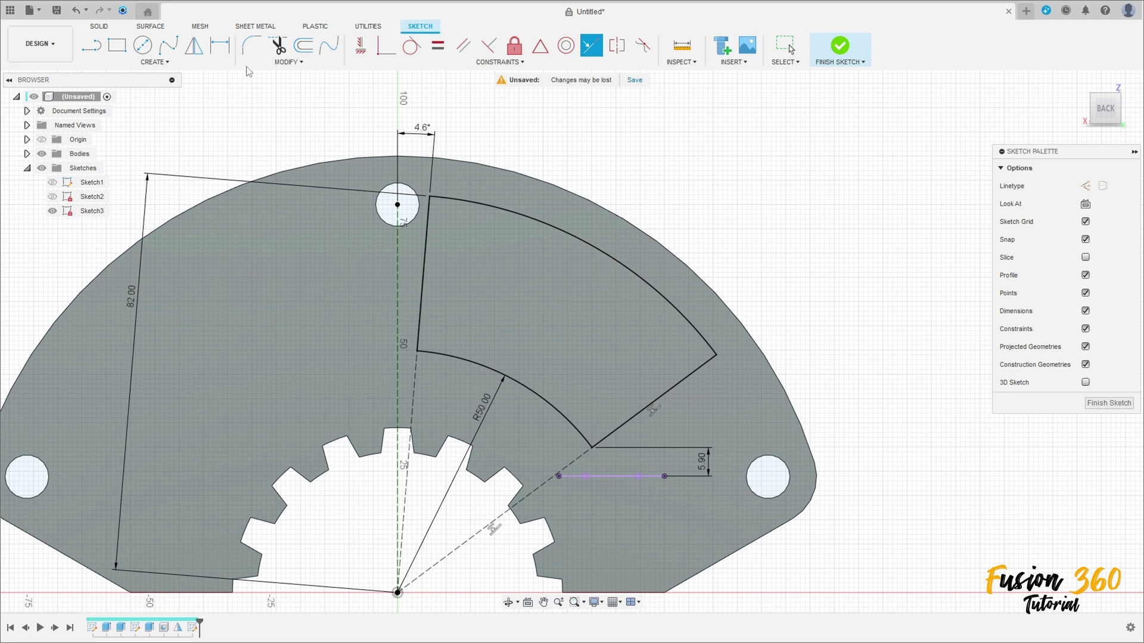
Fillet all four pocket corners with an 8 mm radius
{"action": "left_click", "coordinate": [251, 46]}
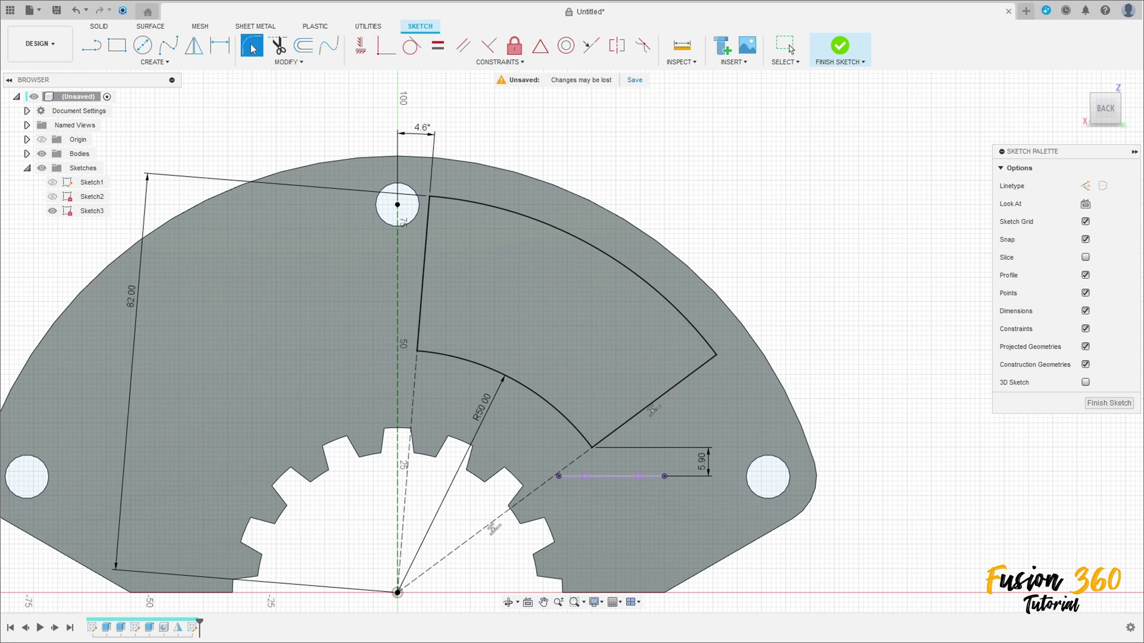
{"action": "left_click", "coordinate": [413, 351]}
{"action": "type", "text": "8"}
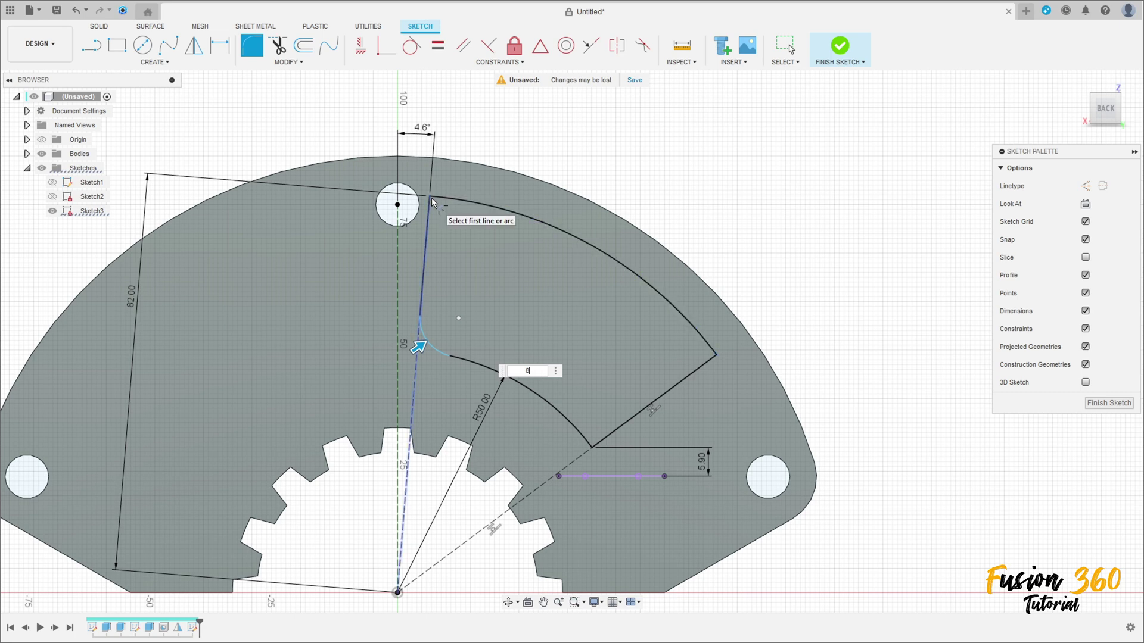
{"action": "left_click", "coordinate": [592, 448]}
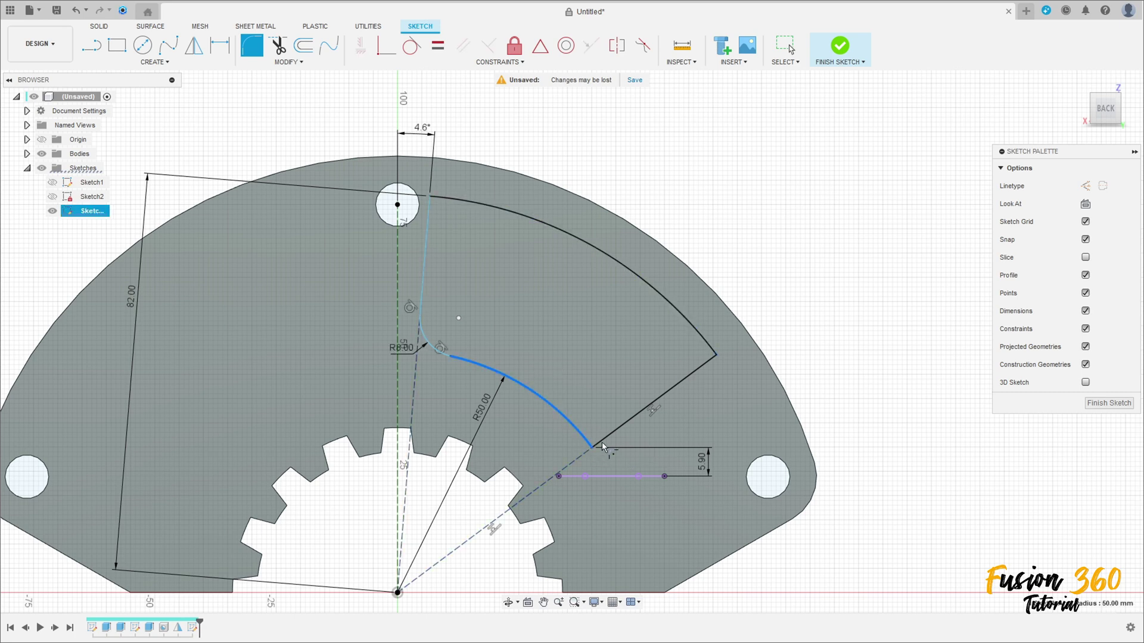
{"action": "left_click", "coordinate": [710, 357]}
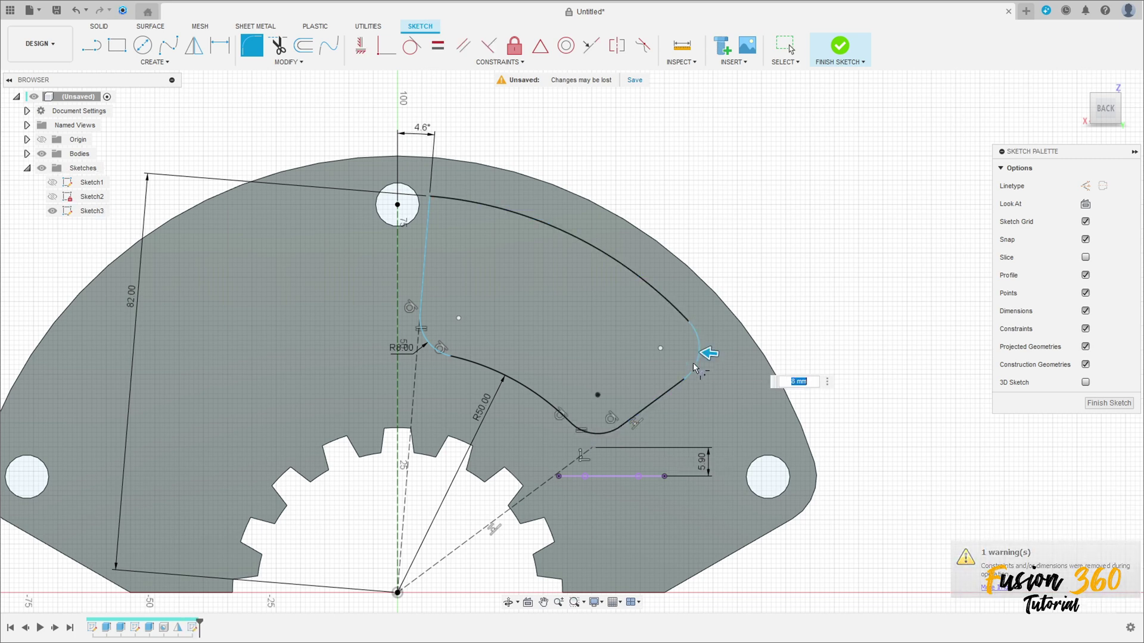
{"action": "left_click", "coordinate": [667, 301]}
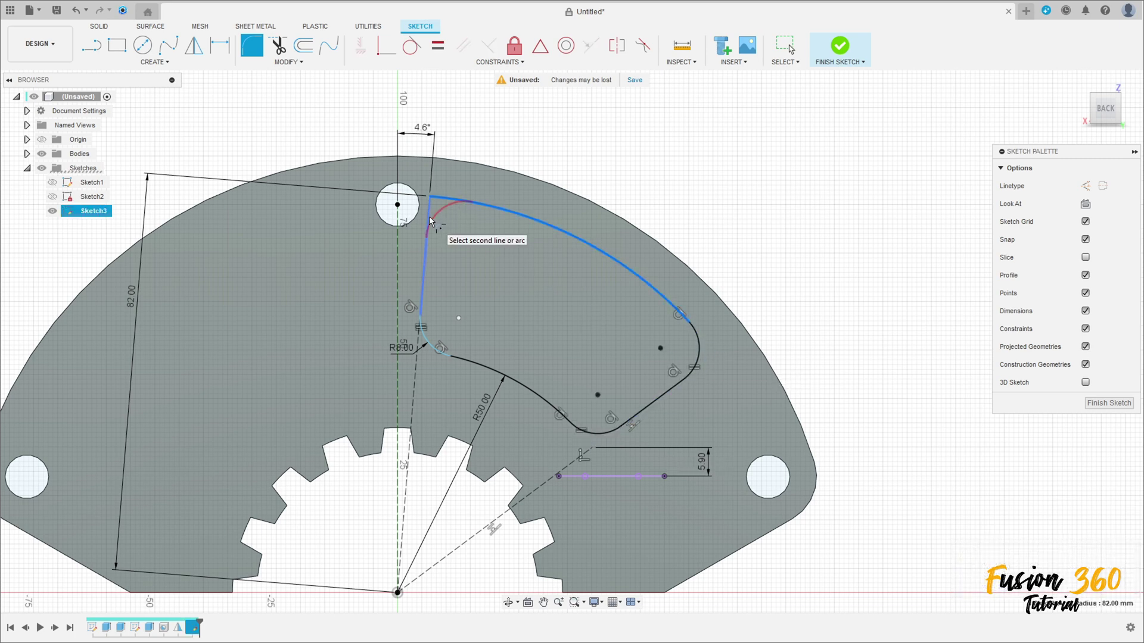
{"action": "left_click", "coordinate": [430, 219]}
{"action": "key", "text": "Return"}
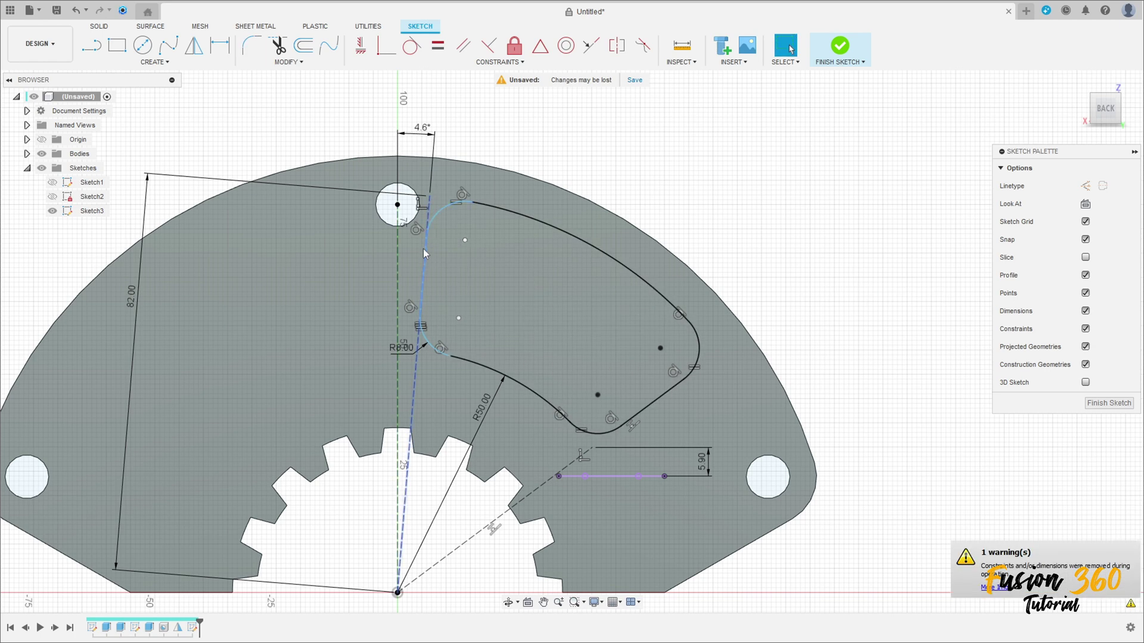
Re-align the pocket's left edge collinear with the dashed construction line
{"action": "left_click", "coordinate": [425, 266]}
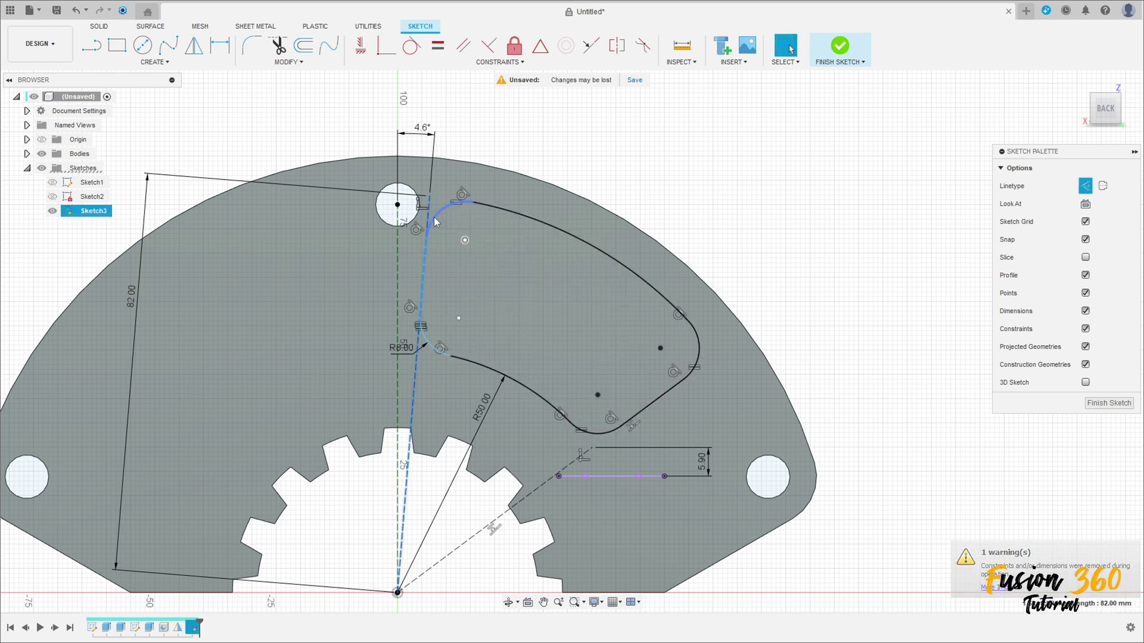
{"action": "mouse_move", "coordinate": [439, 214]}
{"action": "left_mouse_down"}
{"action": "mouse_move", "coordinate": [445, 226]}
{"action": "mouse_move", "coordinate": [439, 220]}
{"action": "left_mouse_up"}
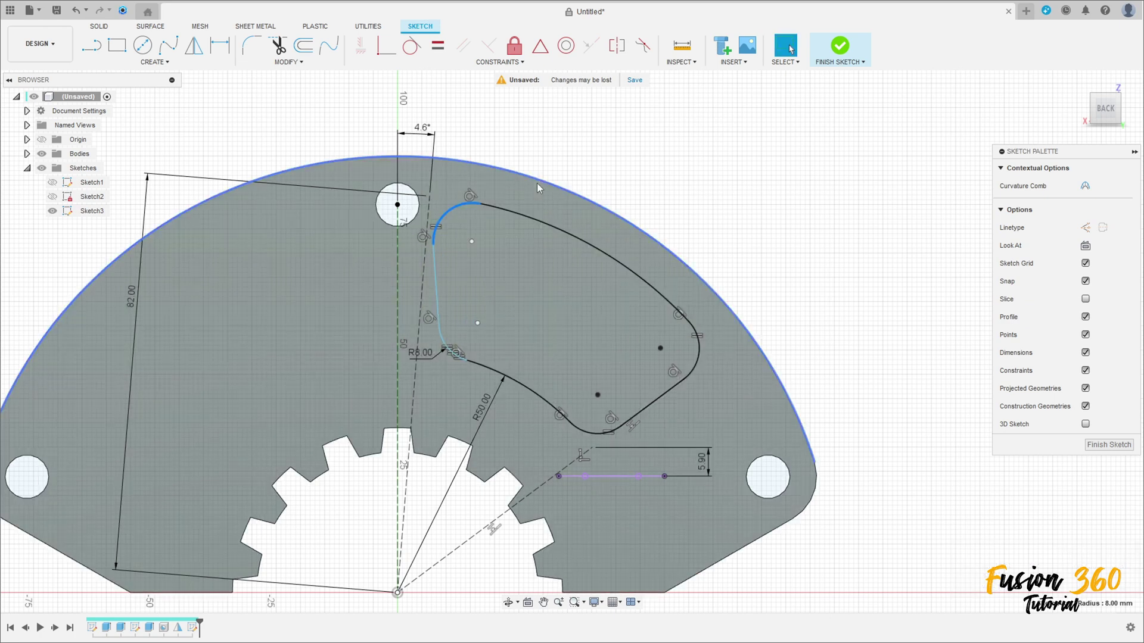
{"action": "key", "text": "Escape"}
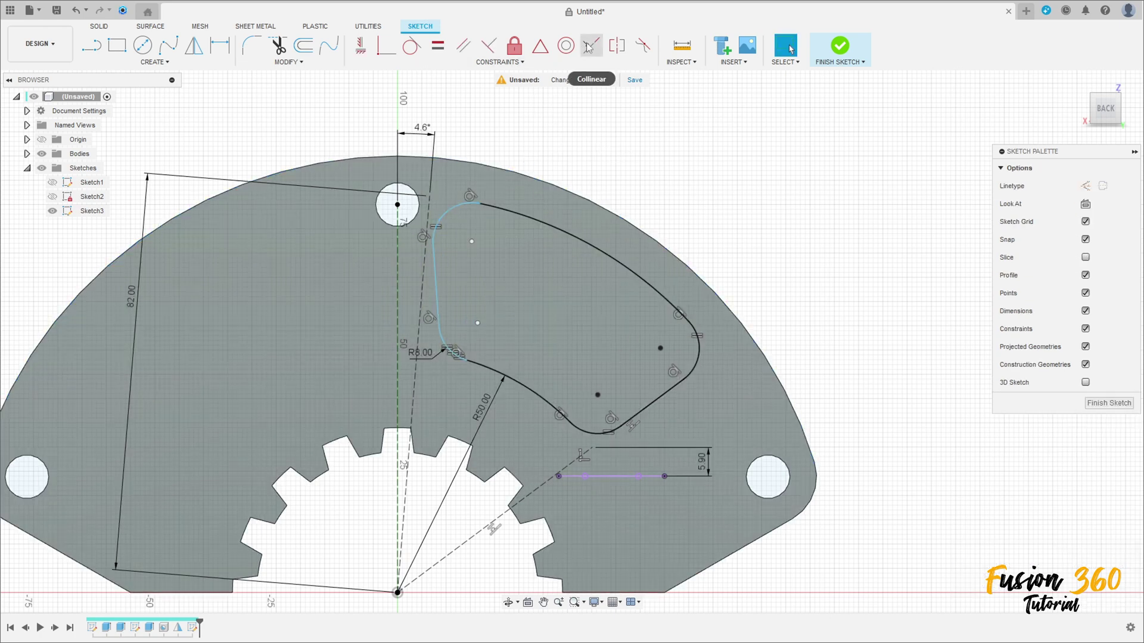
{"action": "left_click", "coordinate": [589, 47]}
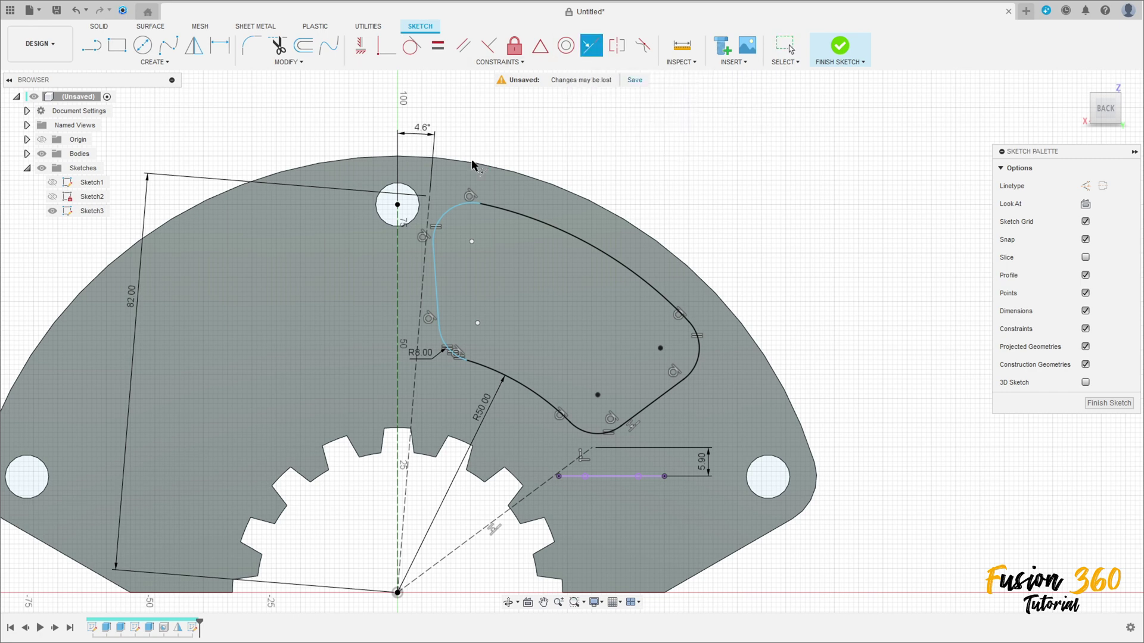
{"action": "left_click", "coordinate": [438, 276]}
{"action": "left_click", "coordinate": [422, 282]}
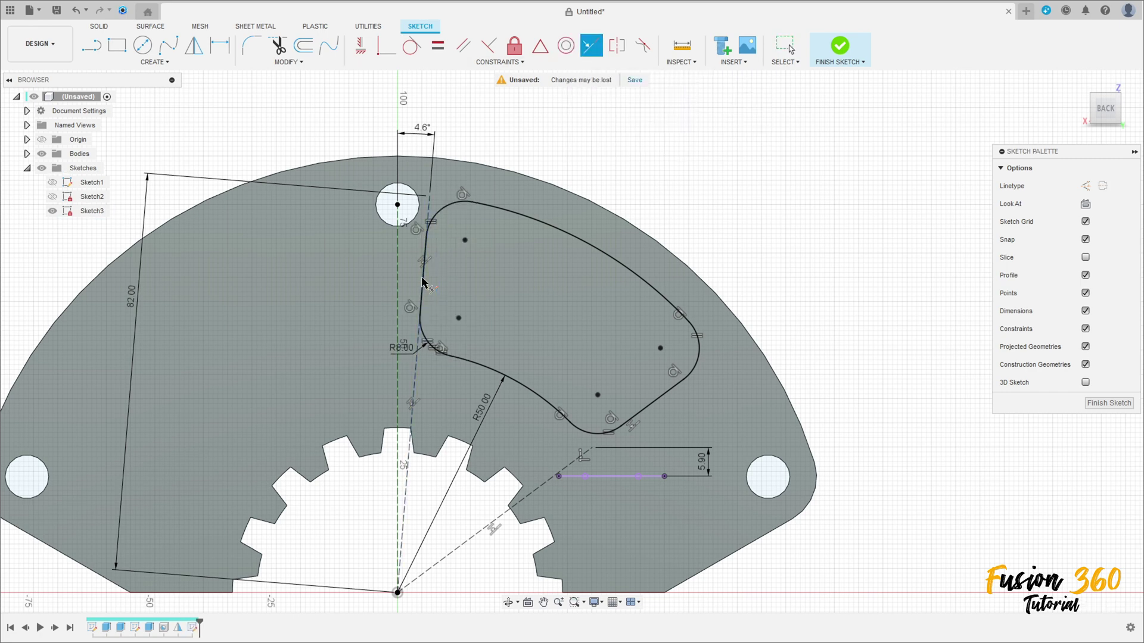
{"action": "scroll", "coordinate": [633, 291], "scroll_direction": "down", "scroll_amount": 1}
{"action": "middle_click_drag", "start_coordinate": [613, 307], "coordinate": [751, 248]}
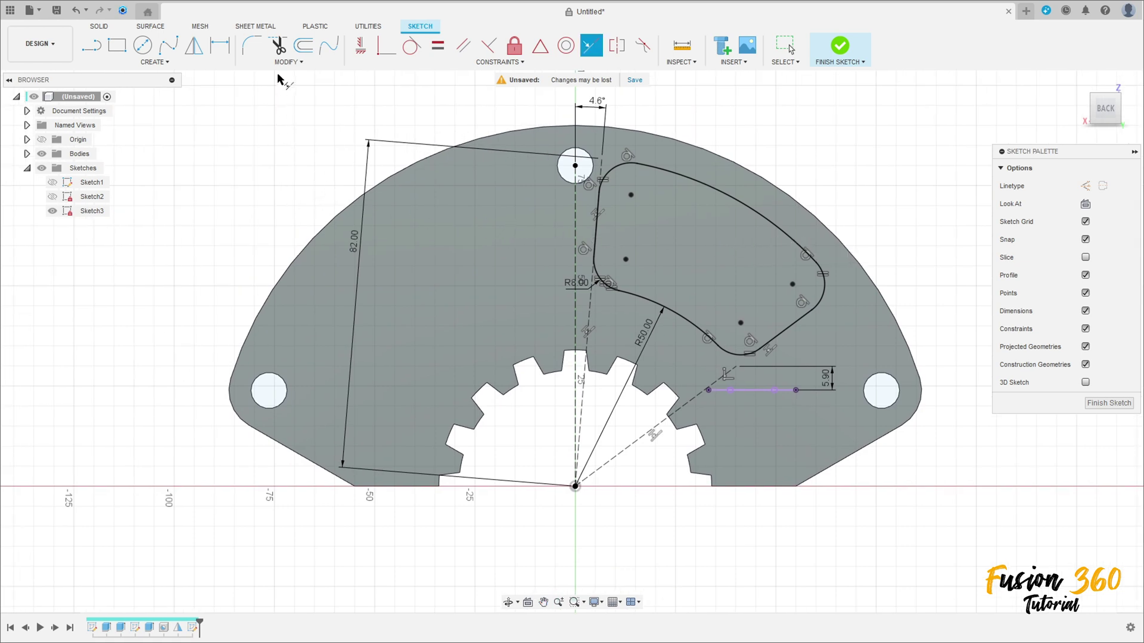
Mirror the pocket's arcs, lines and fillets across the vertical construction line
{"action": "left_click", "coordinate": [163, 63]}
{"action": "left_click", "coordinate": [100, 207]}
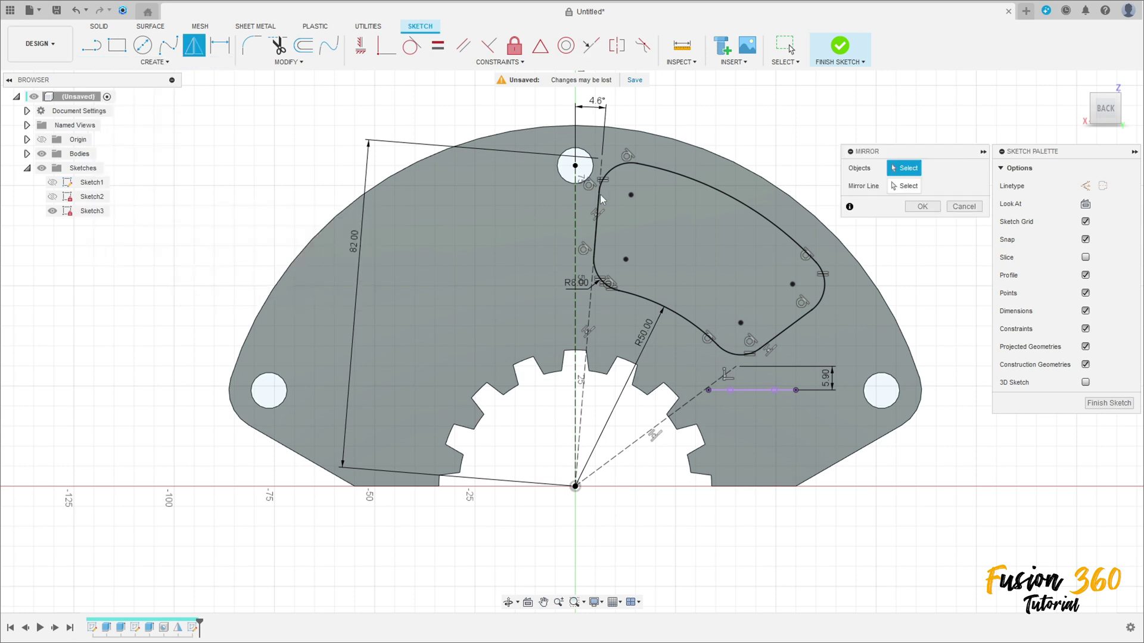
{"action": "left_click", "coordinate": [710, 191]}
{"action": "left_click", "coordinate": [597, 212]}
{"action": "left_click", "coordinate": [598, 219]}
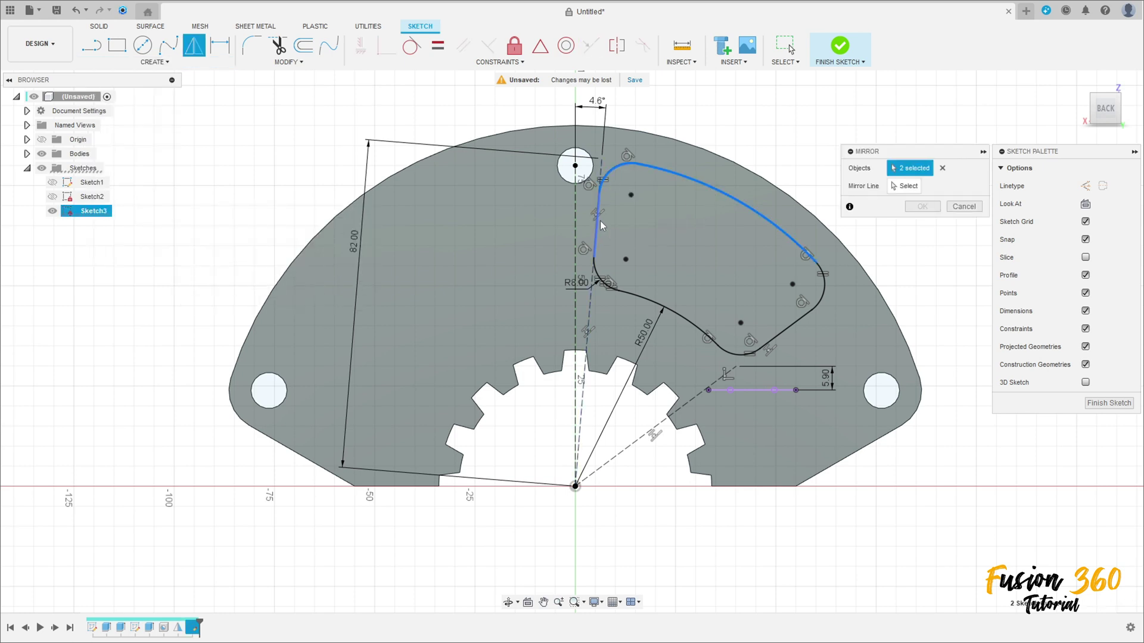
{"action": "left_click", "coordinate": [636, 293]}
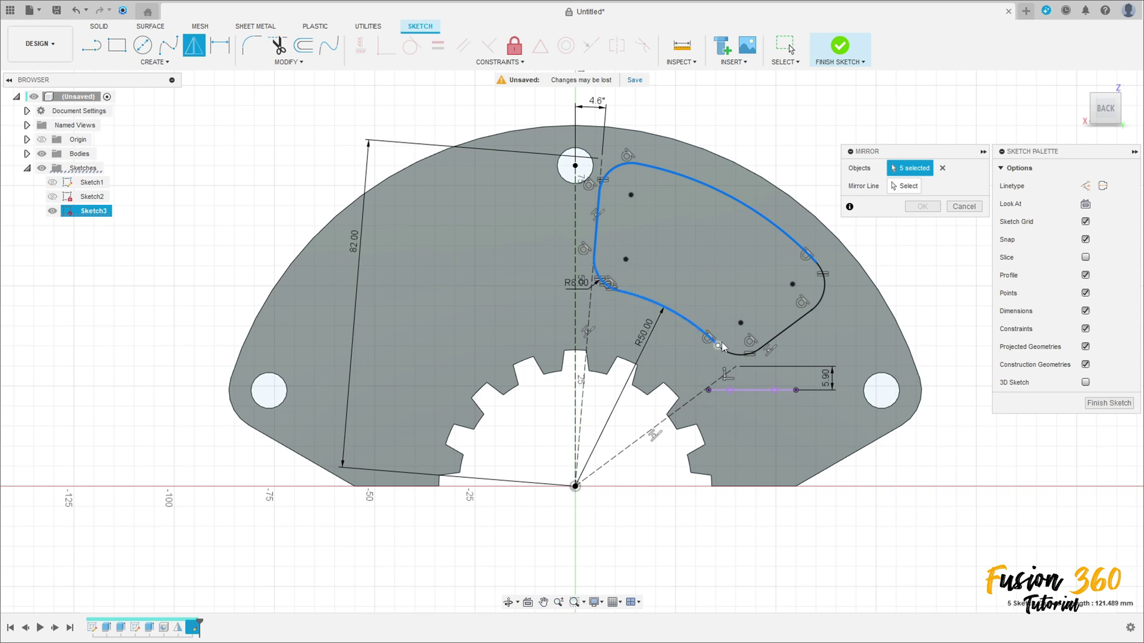
{"action": "left_click", "coordinate": [774, 339]}
{"action": "left_click", "coordinate": [822, 303]}
{"action": "left_click", "coordinate": [897, 187]}
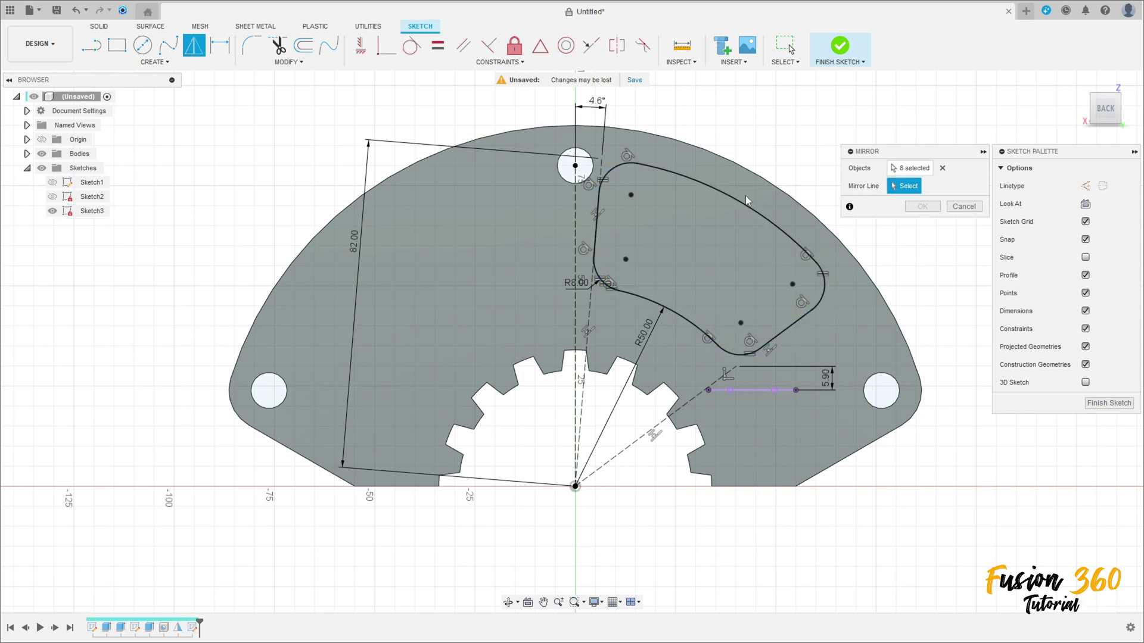
{"action": "left_click", "coordinate": [574, 221]}
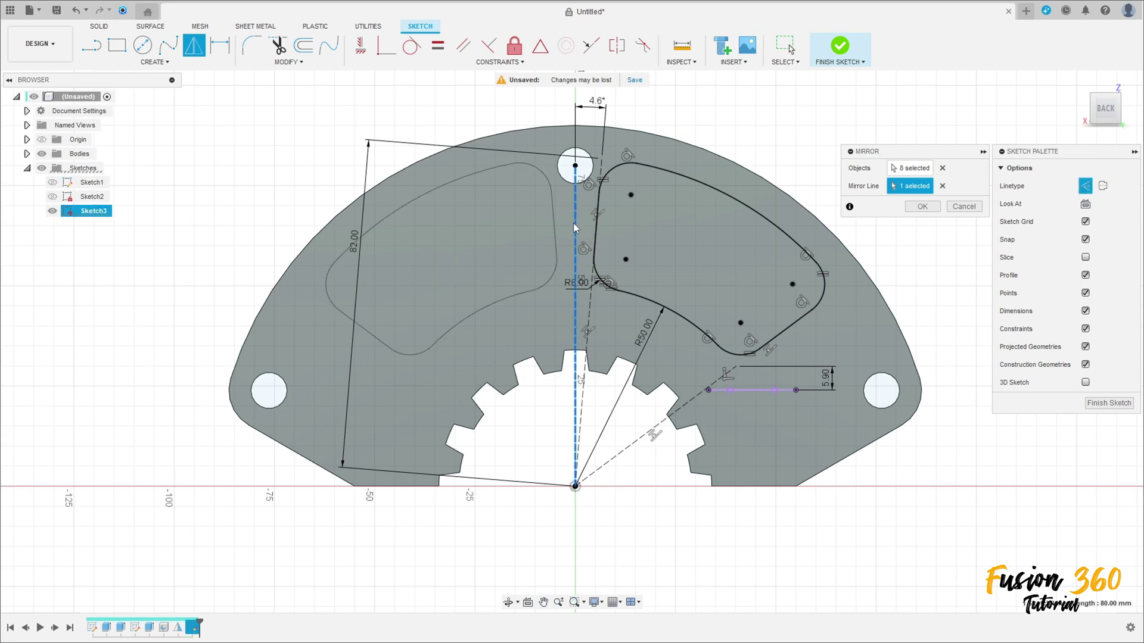
{"action": "left_click", "coordinate": [922, 209]}
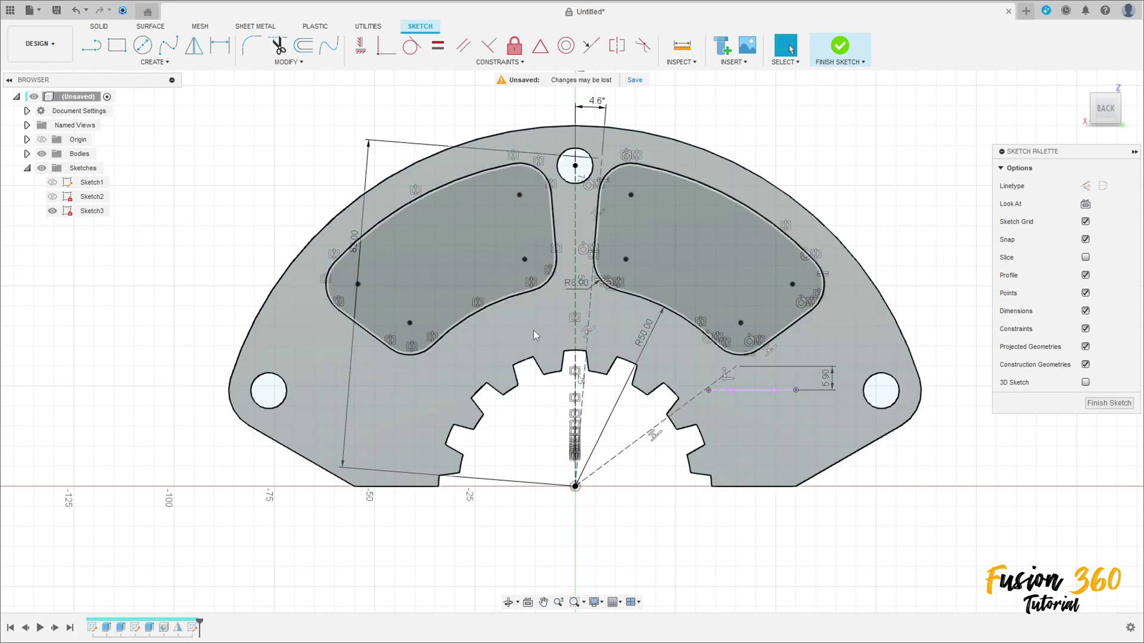
Finish the sketch and orbit the model to a 3D angle
{"action": "middle_click_drag", "start_coordinate": [867, 235], "coordinate": [838, 276]}
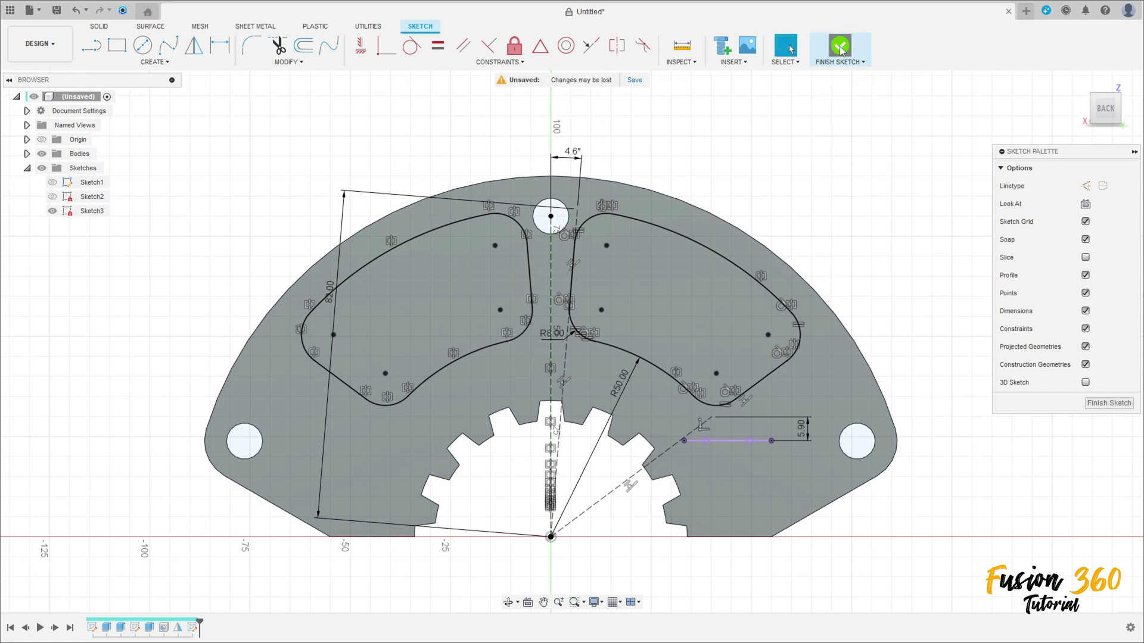
{"action": "left_click", "coordinate": [840, 47]}
{"action": "mouse_move", "coordinate": [643, 132]}
{"action": "middle_mouse_down", "text": "shift"}
{"action": "mouse_move", "coordinate": [763, 156]}
{"action": "mouse_move", "coordinate": [556, 154]}
{"action": "middle_mouse_up", "text": "shift"}
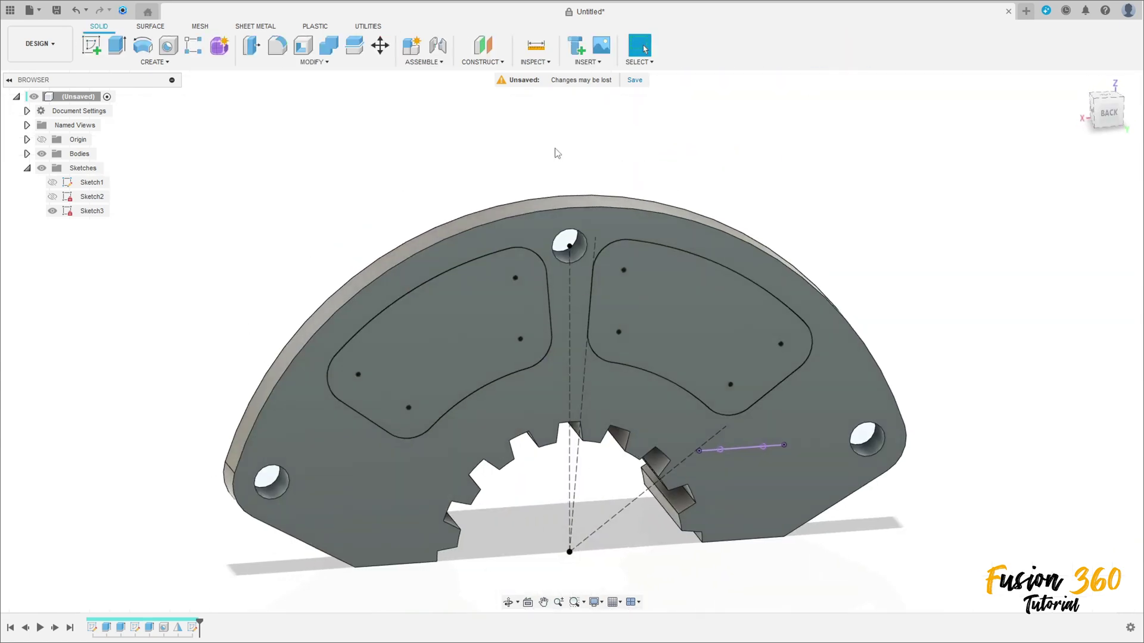
Extrude both pocket profiles as a Cut with extent All through the plate
{"action": "left_click", "coordinate": [116, 49]}
{"action": "left_click", "coordinate": [452, 313]}
{"action": "left_click", "coordinate": [693, 313]}
{"action": "middle_click_drag", "start_coordinate": [693, 313], "coordinate": [660, 241], "text": "shift"}
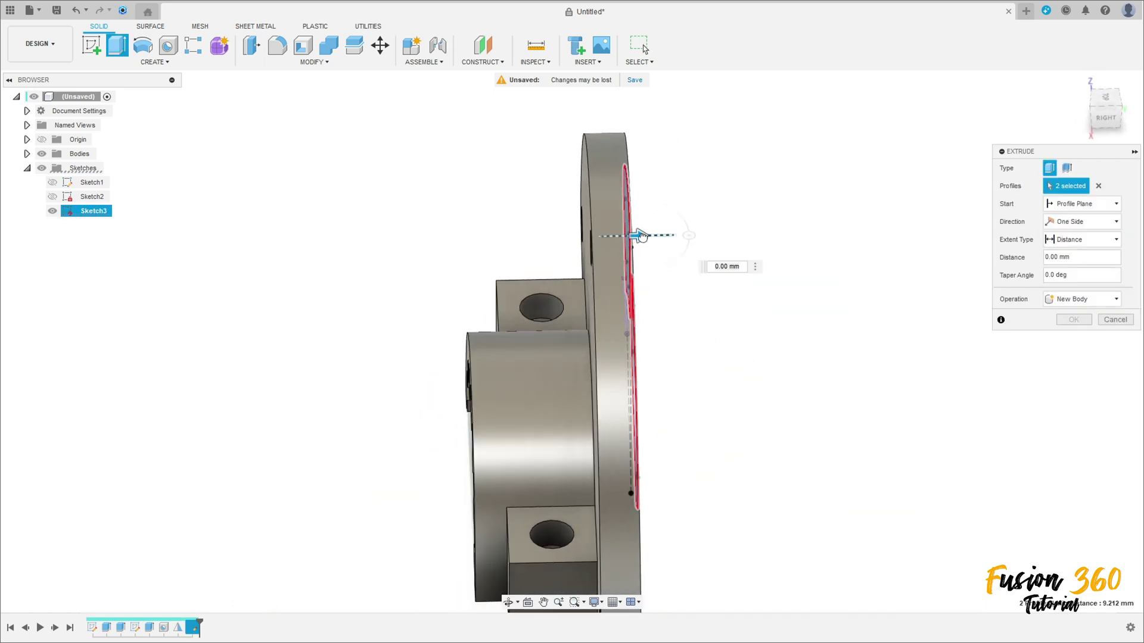
{"action": "left_click_drag", "start_coordinate": [641, 236], "coordinate": [554, 238]}
{"action": "left_click", "coordinate": [1082, 240]}
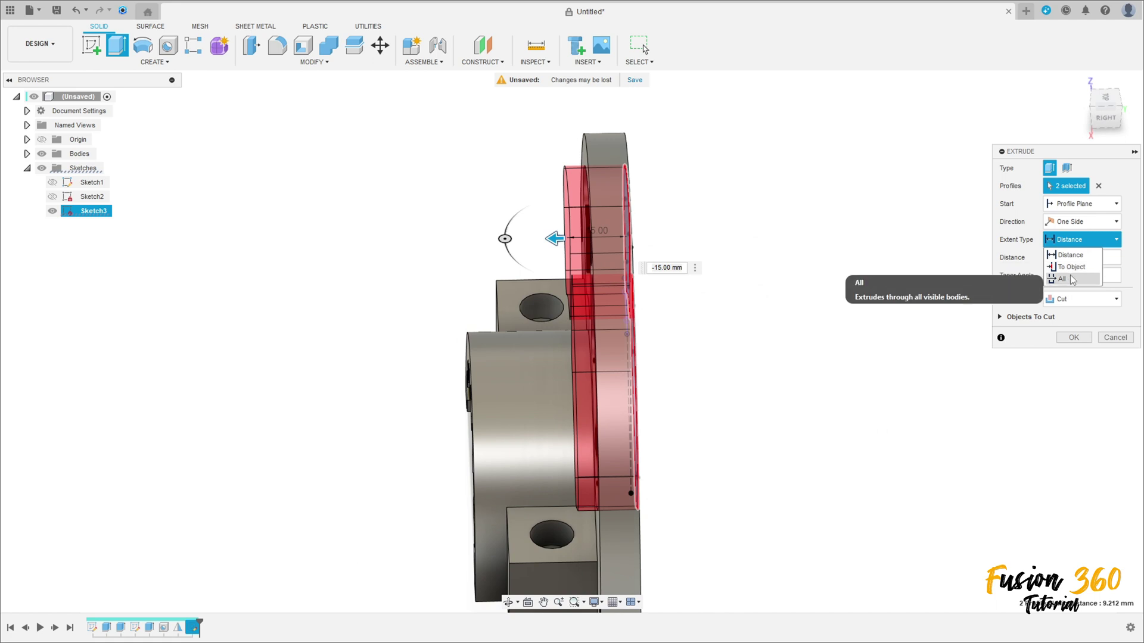
{"action": "left_click", "coordinate": [1073, 279]}
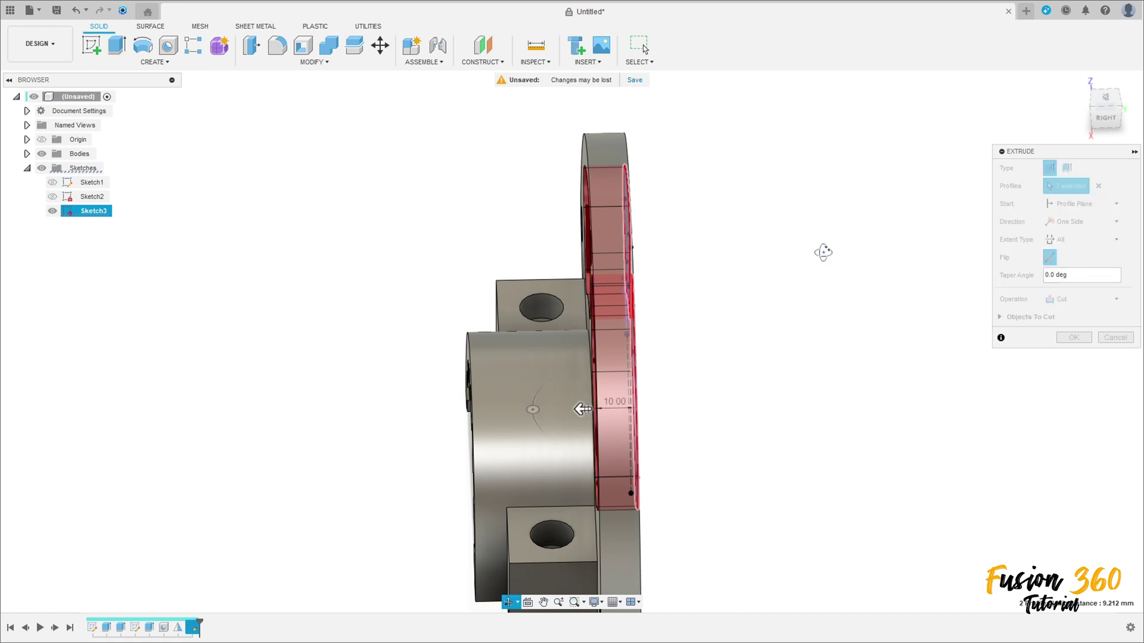
{"action": "key", "text": "F6"}
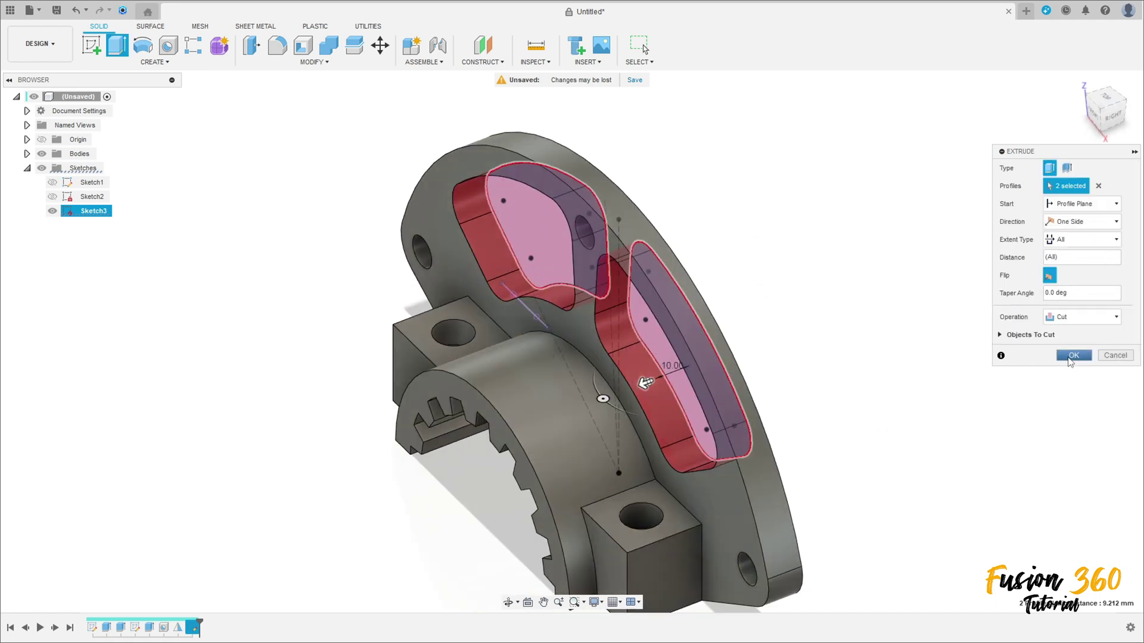
{"action": "left_click", "coordinate": [1073, 356]}
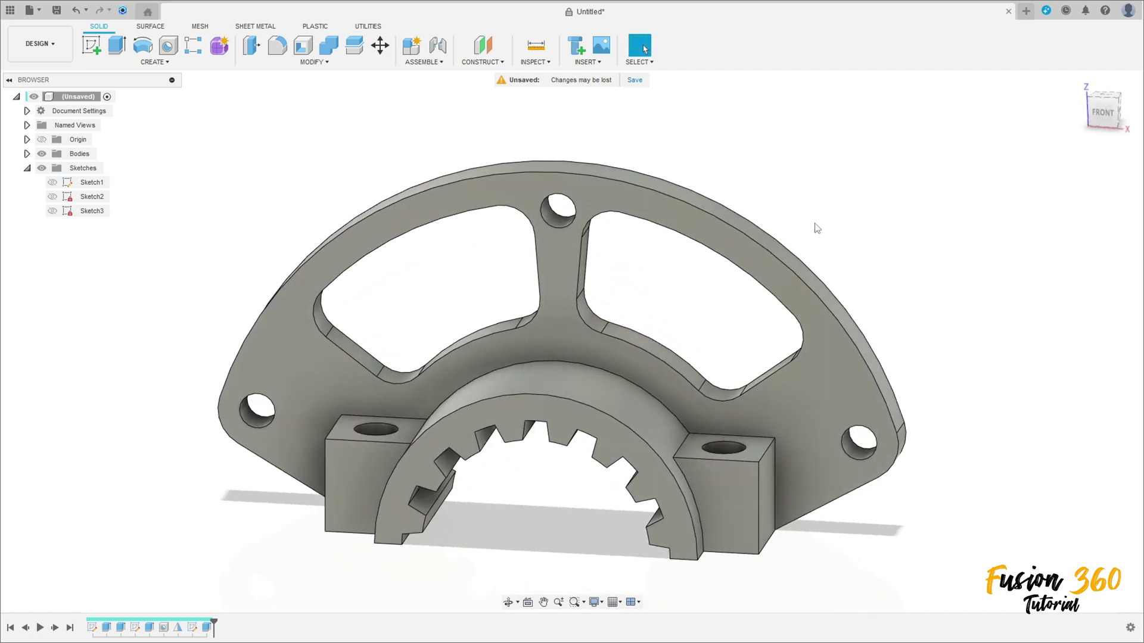
{"action": "scroll", "coordinate": [817, 228], "scroll_direction": "down", "scroll_amount": 3}
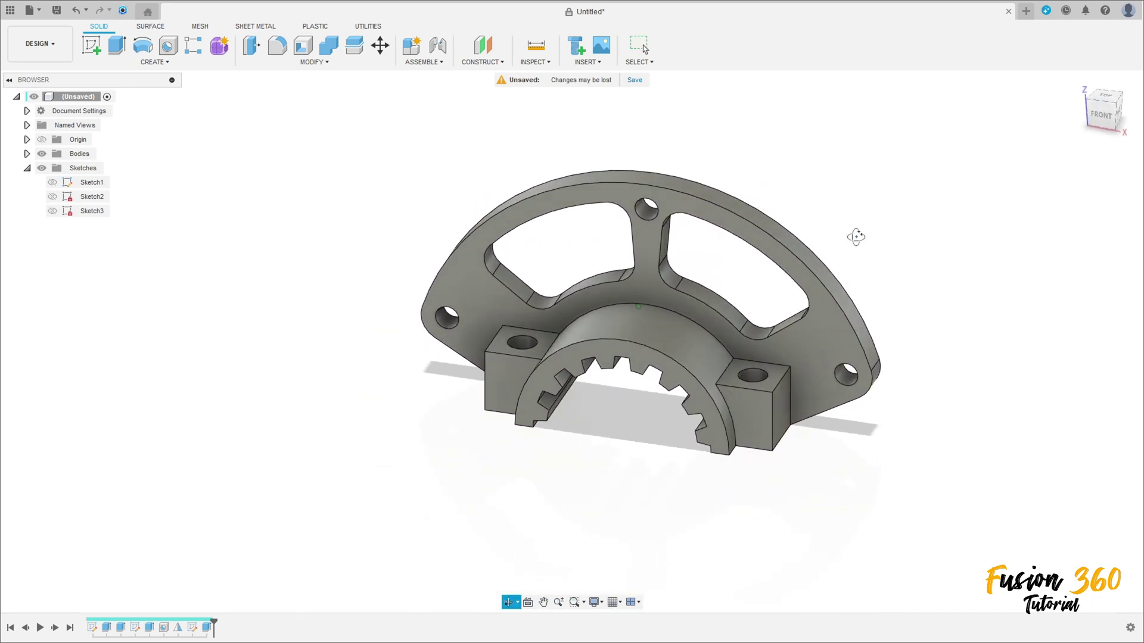